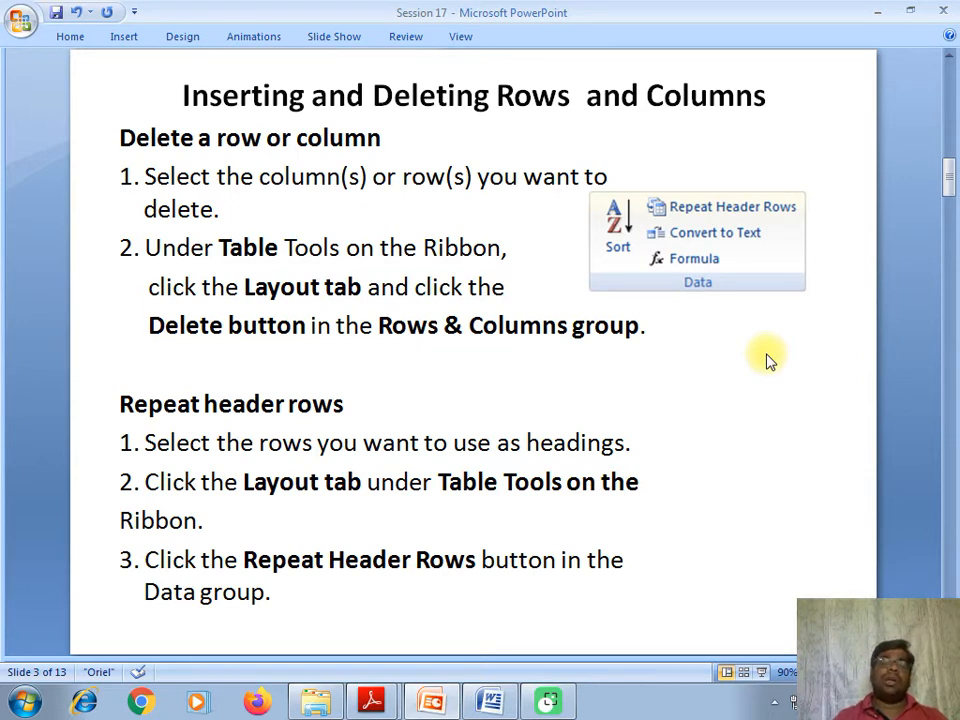
# - Minimize the PowerPoint slides to reveal the Word Demo document with its blank three-column table
pyautogui.click(875, 14)
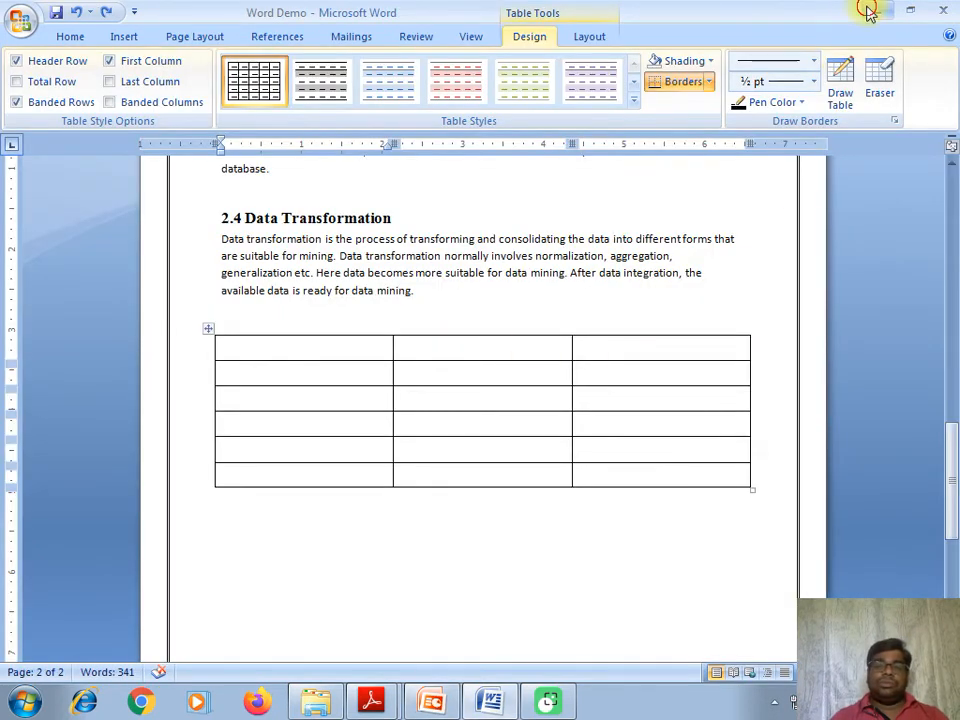
pyautogui.click(870, 10)
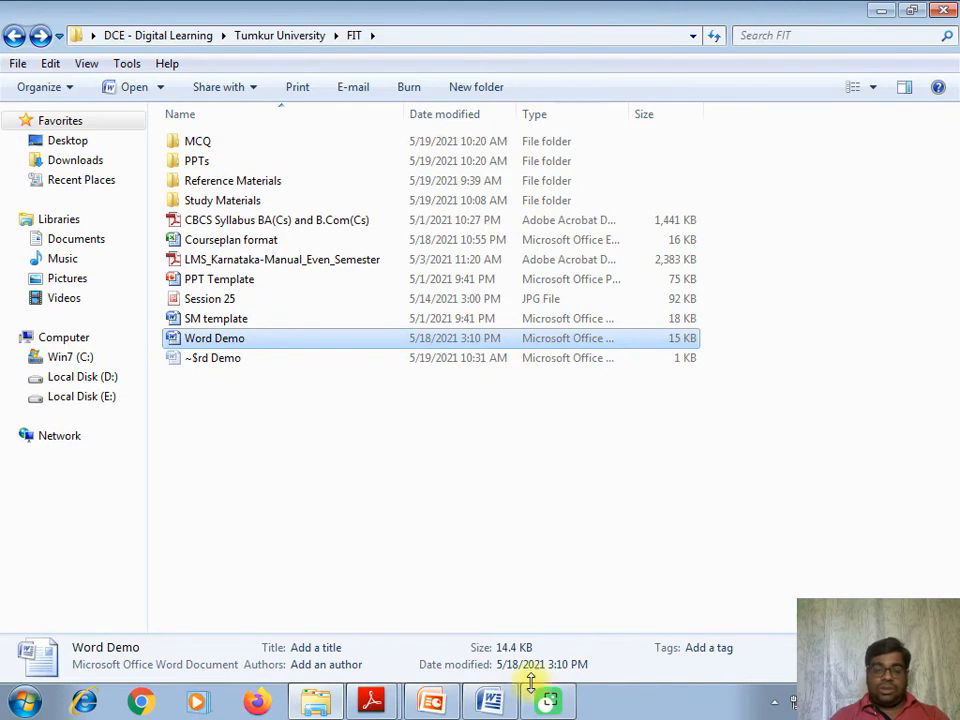
pyautogui.click(505, 705)
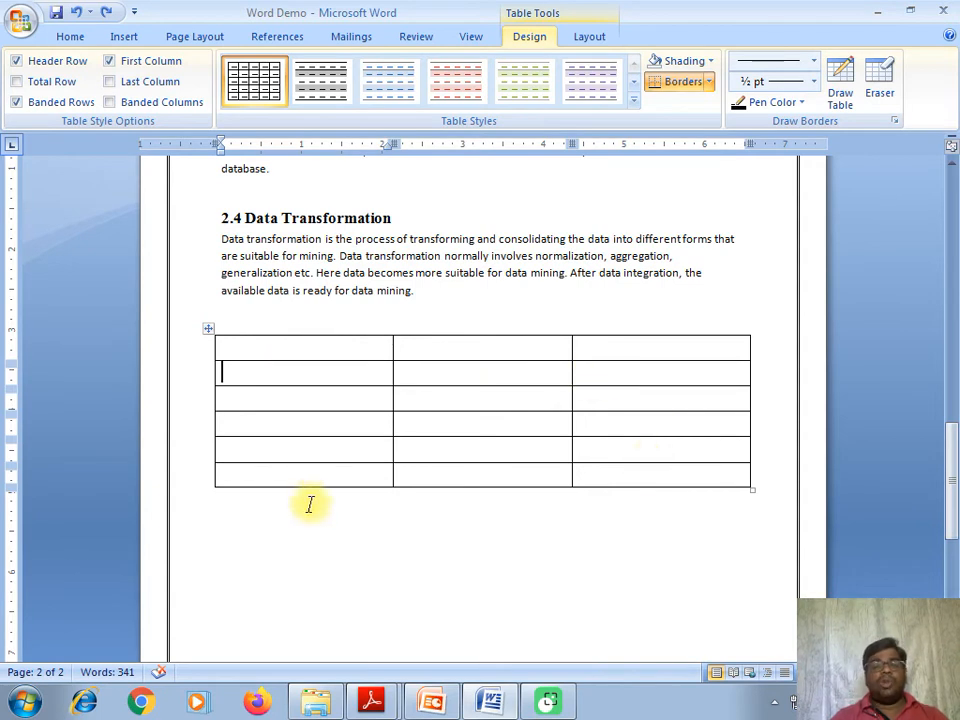
pyautogui.click(254, 348)
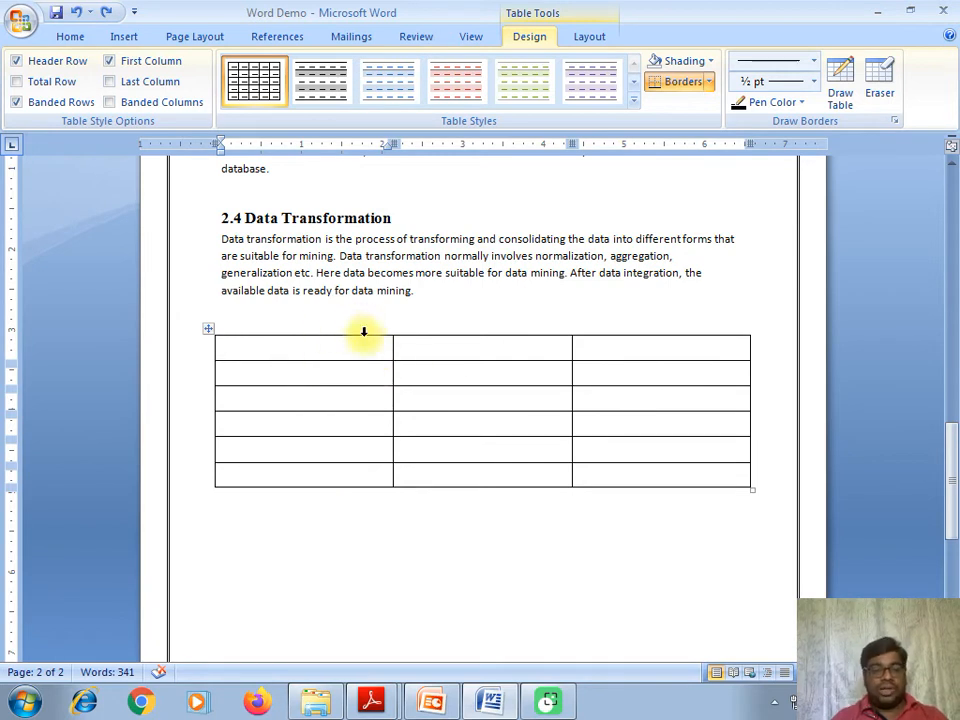
# - Enter ABC, DEG and GGH across the table's first row
pyautogui.write('ABC')
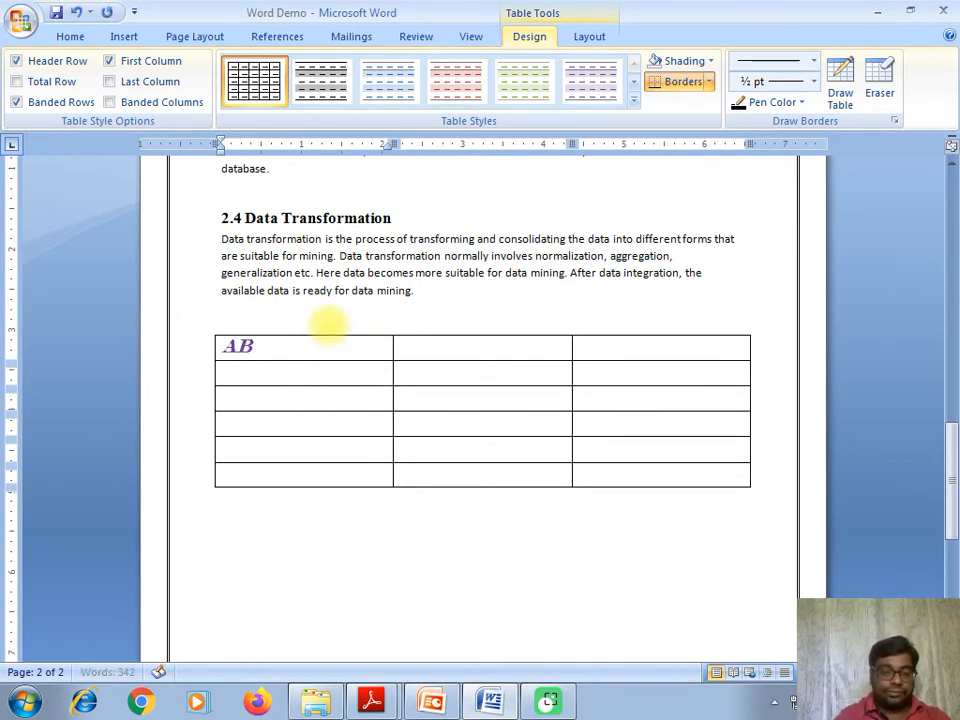
pyautogui.click(432, 346)
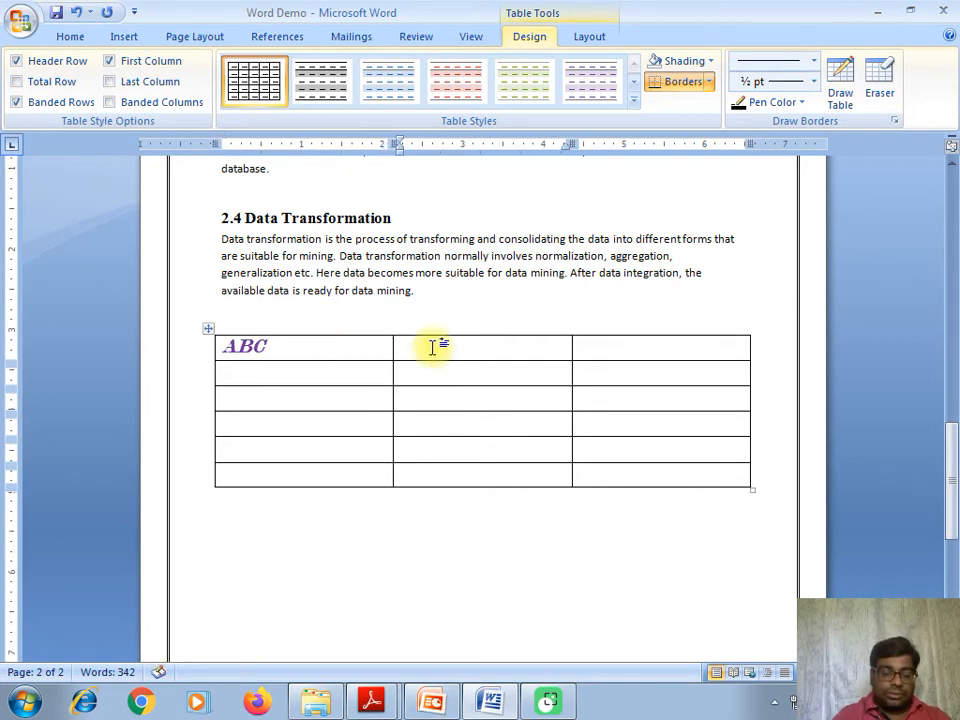
pyautogui.write('DEG')
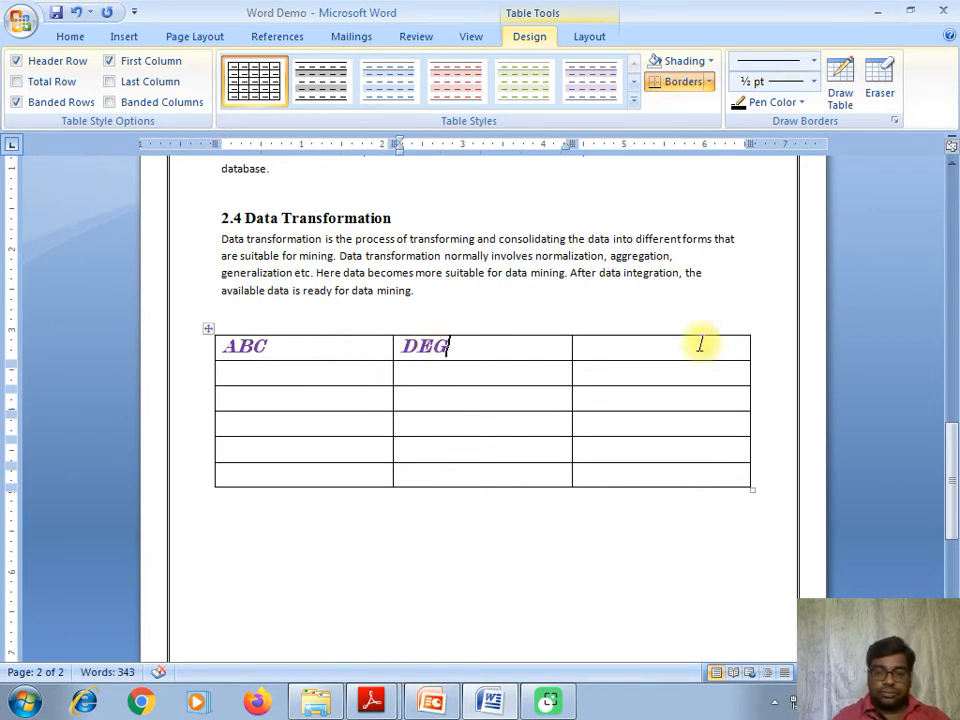
pyautogui.click(673, 360)
pyautogui.write('GGH')
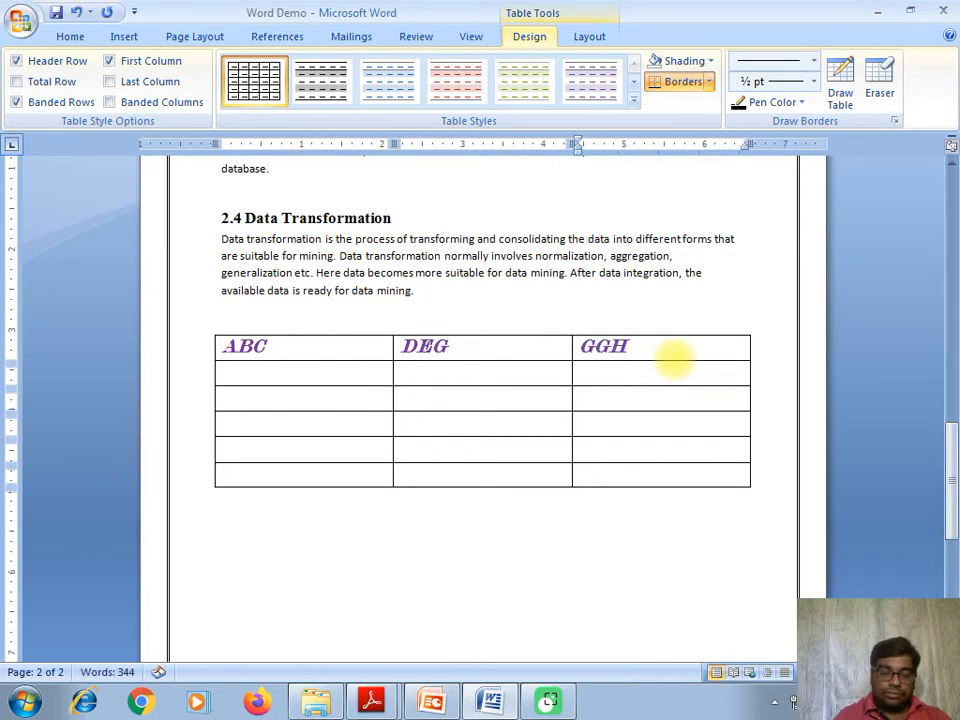
# - Enter Product, Name and Quantity across the second row, correcting the typos
pyautogui.click(285, 377)
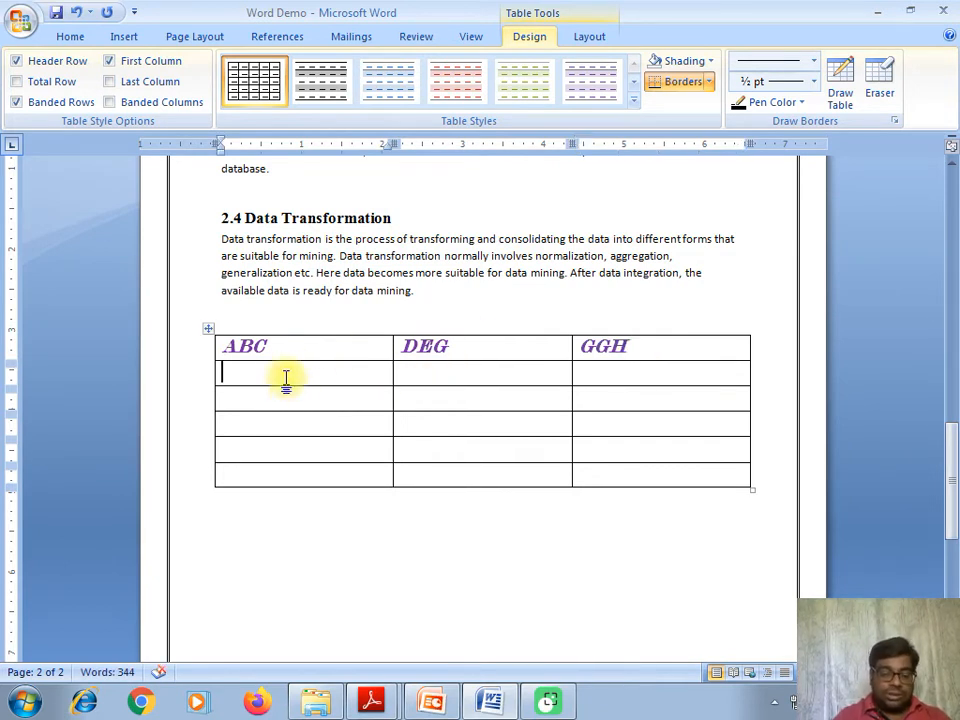
pyautogui.write('Pt')
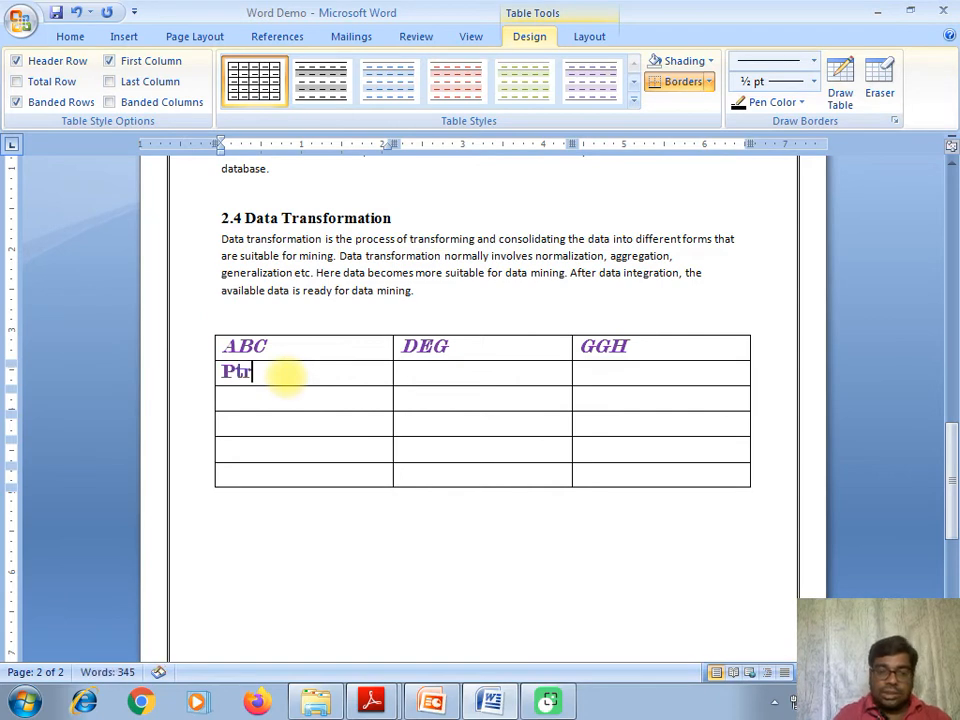
pyautogui.press('BackSpace')
pyautogui.write('r')
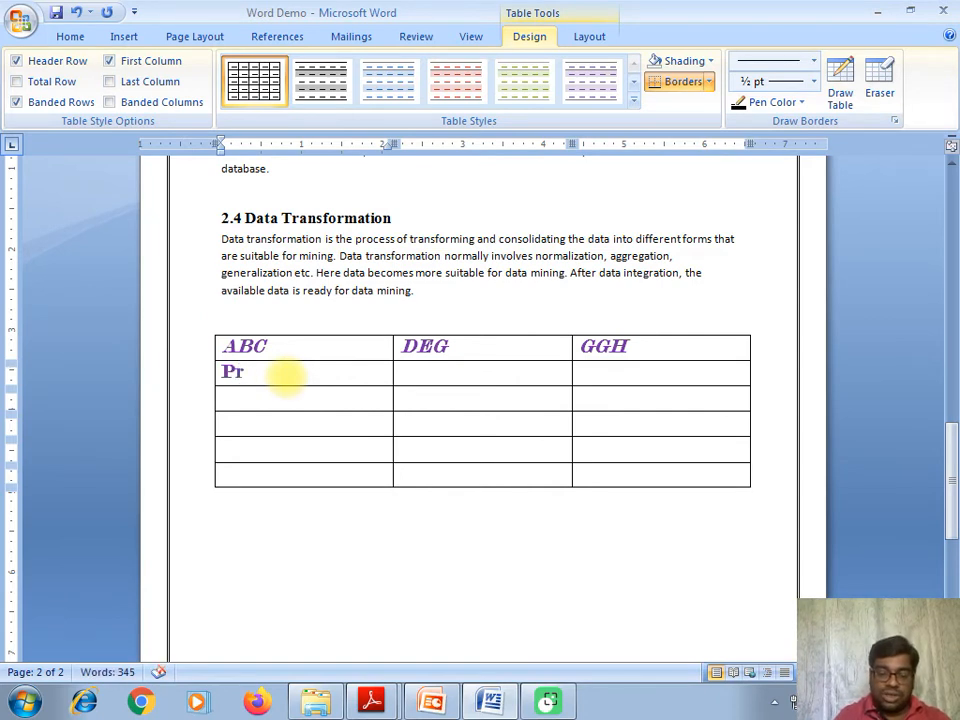
pyautogui.write('oduct')
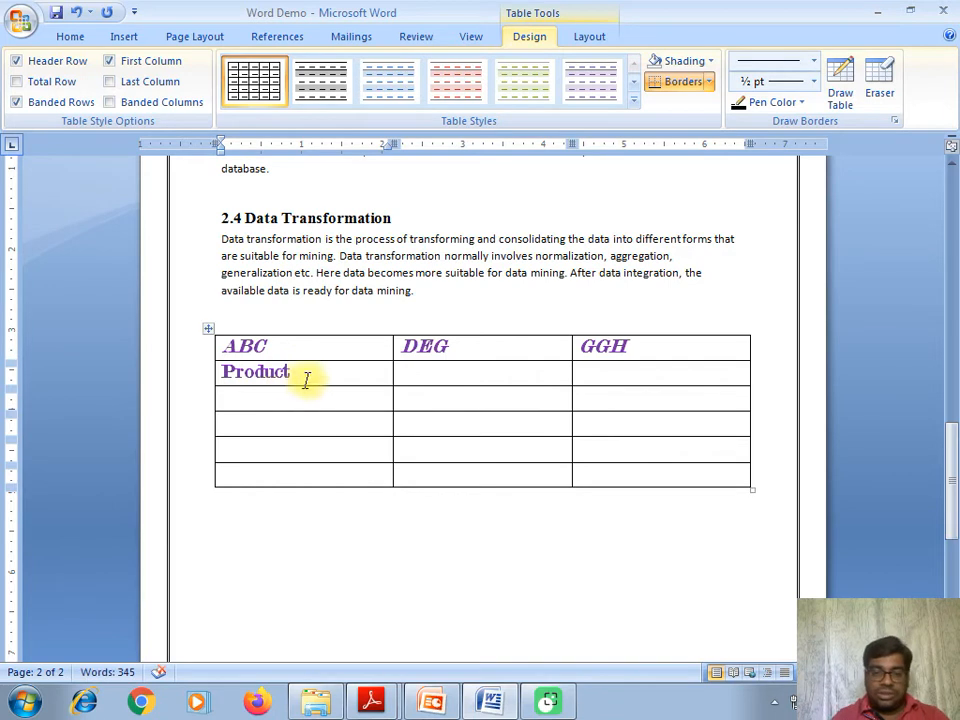
pyautogui.click(405, 370)
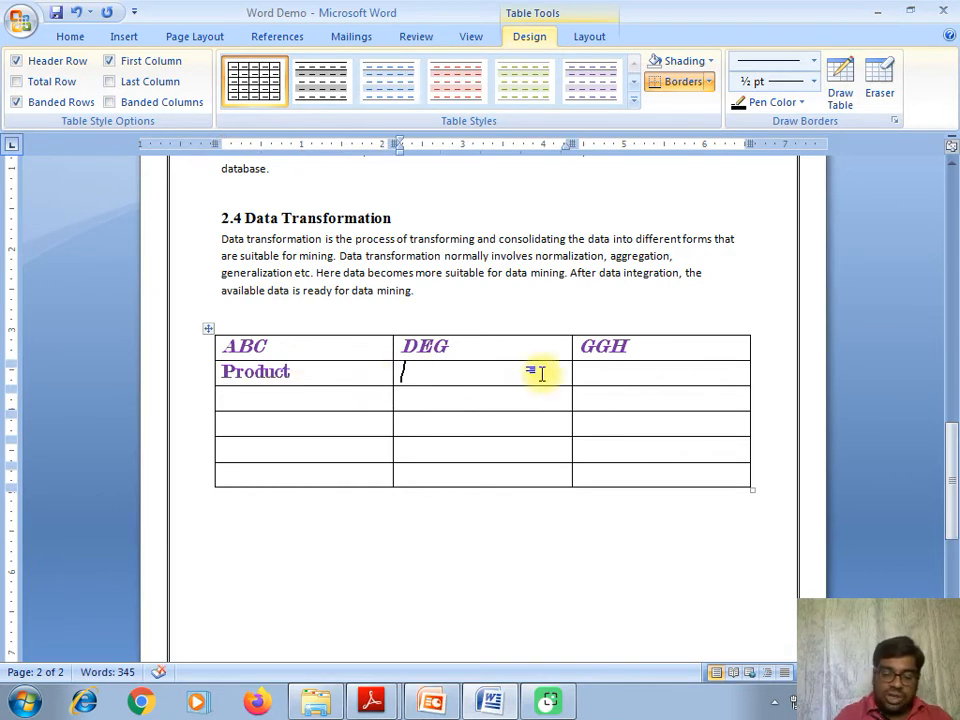
pyautogui.write('P')
pyautogui.press('BackSpace')
pyautogui.write('Name')
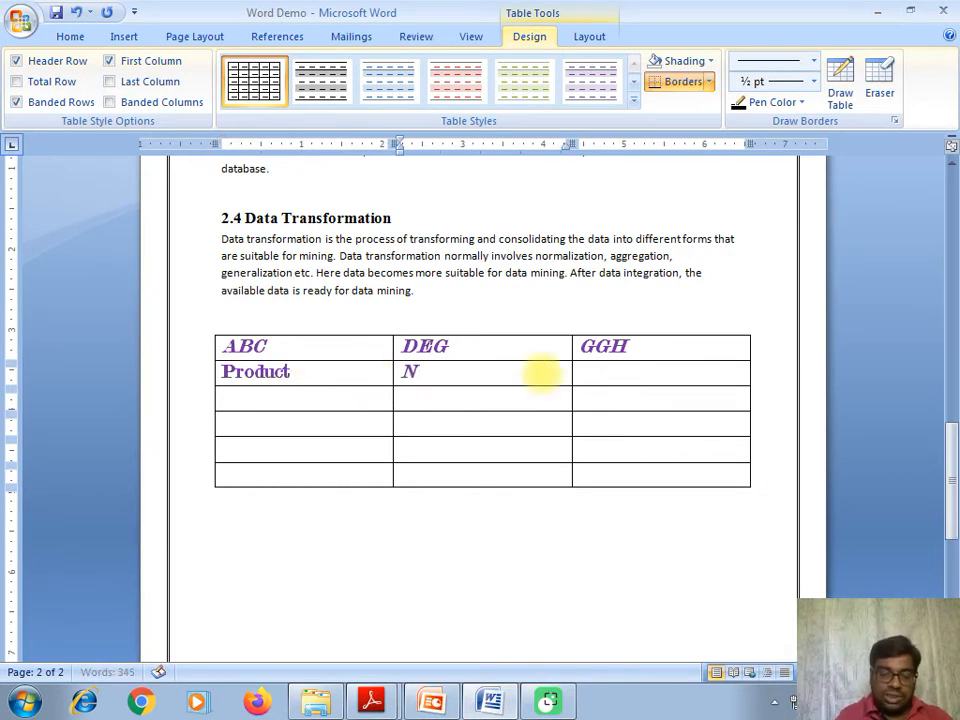
pyautogui.click(646, 371)
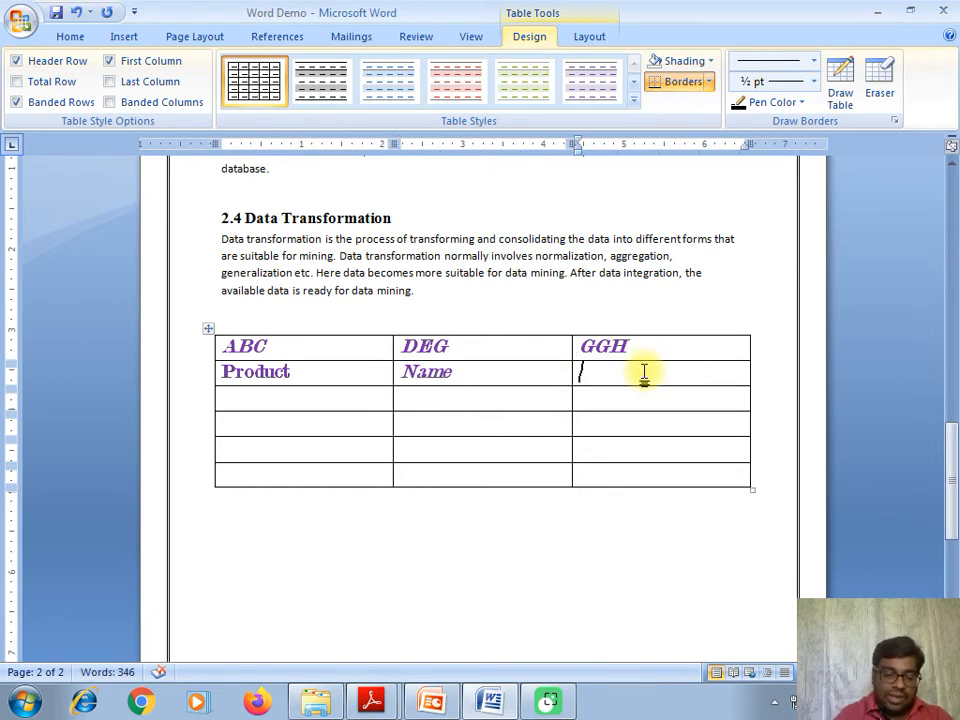
pyautogui.write('Q')
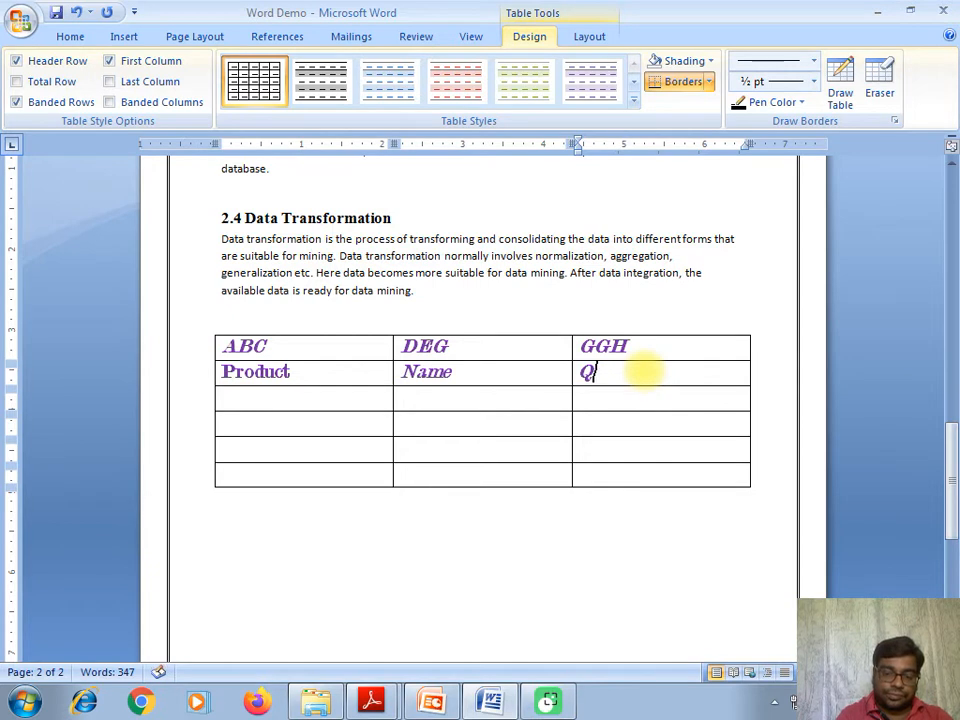
pyautogui.write('uanti')
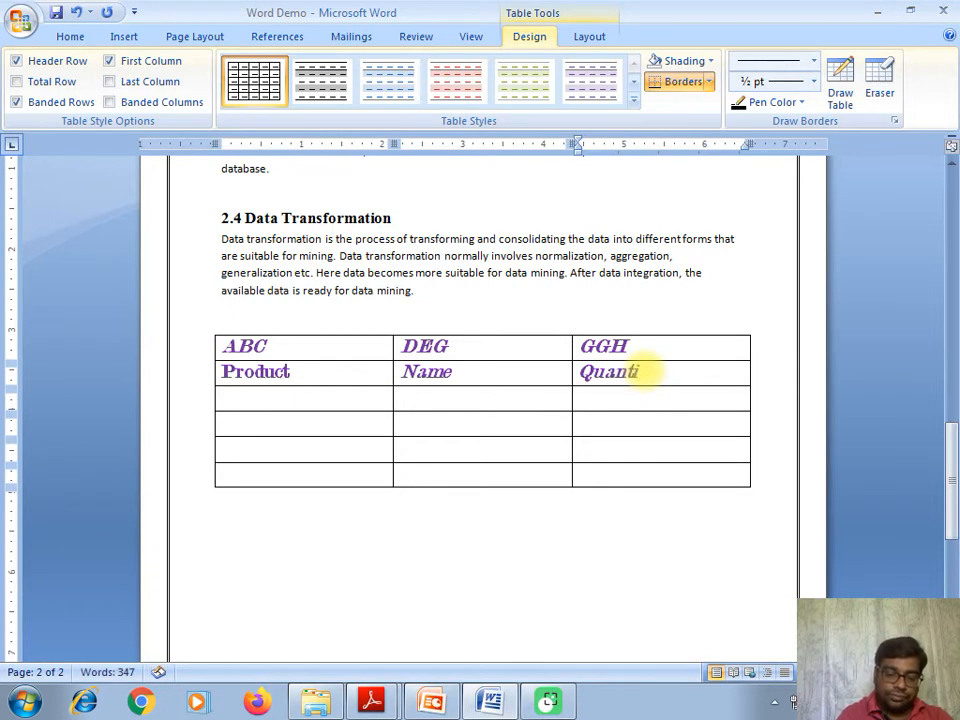
pyautogui.write('ty')
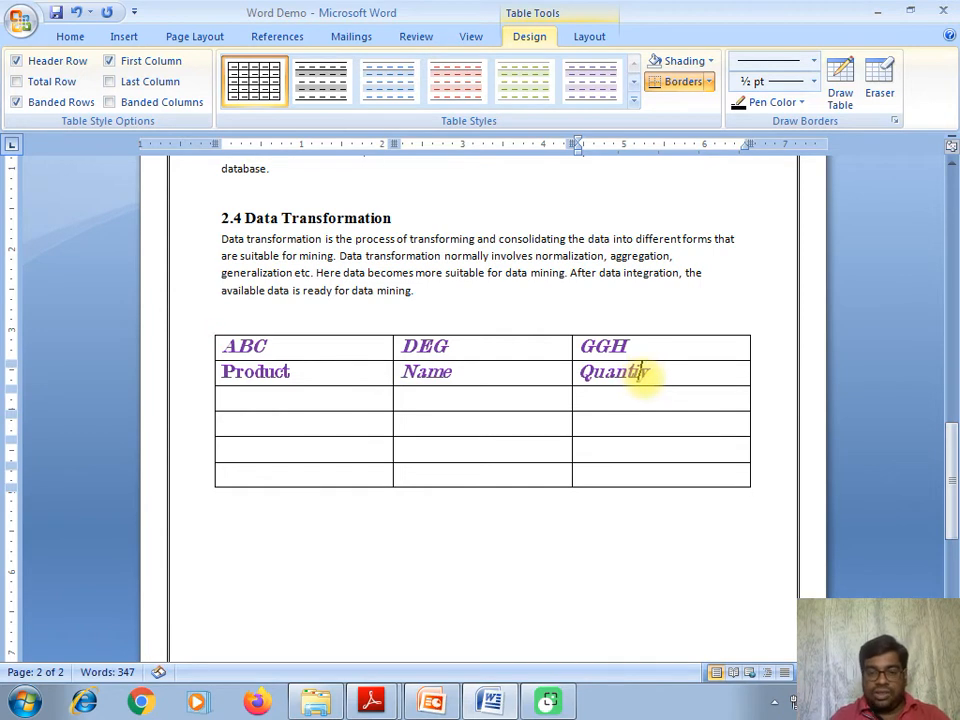
# - Select the entire table and apply the Normal style, bold and 14 pt font
pyautogui.click(634, 403)
pyautogui.moveTo(230, 347); pyautogui.dragTo(707, 493)
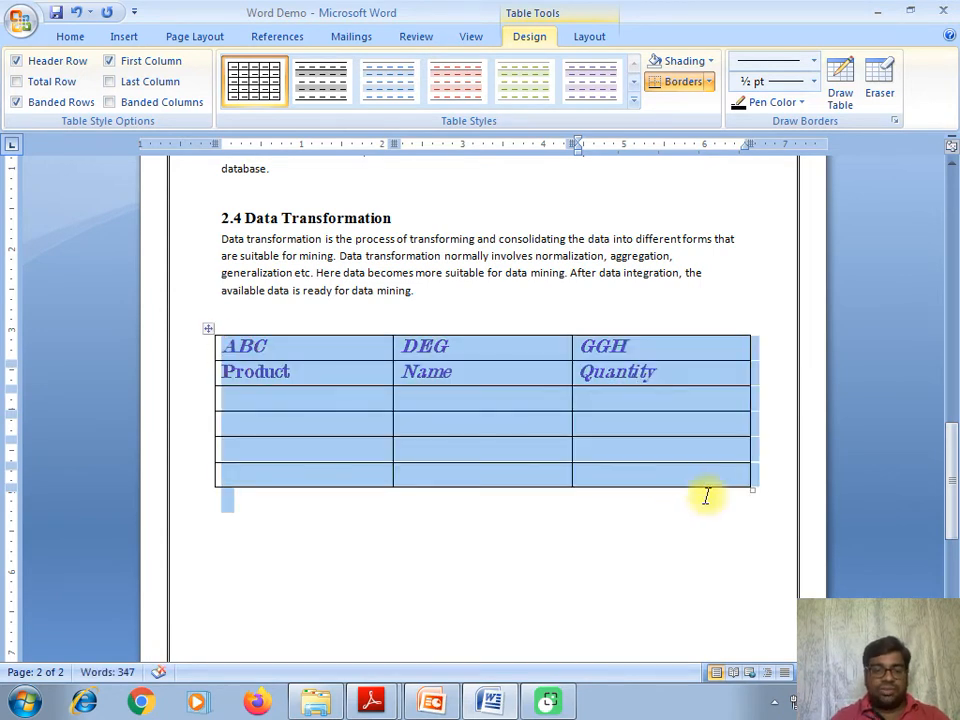
pyautogui.click(74, 40)
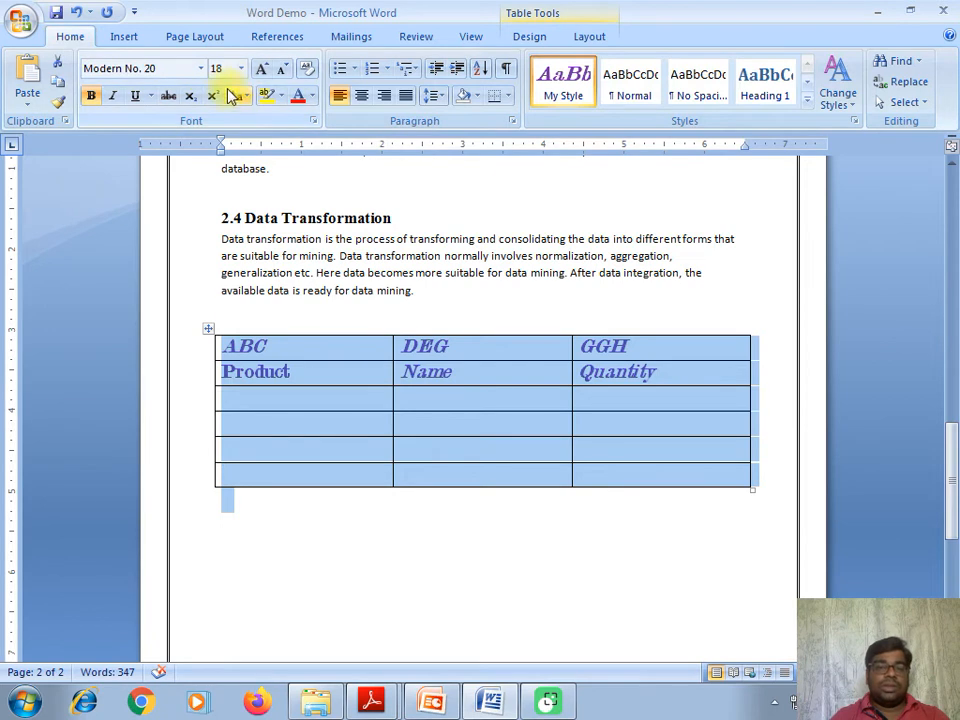
pyautogui.click(632, 80)
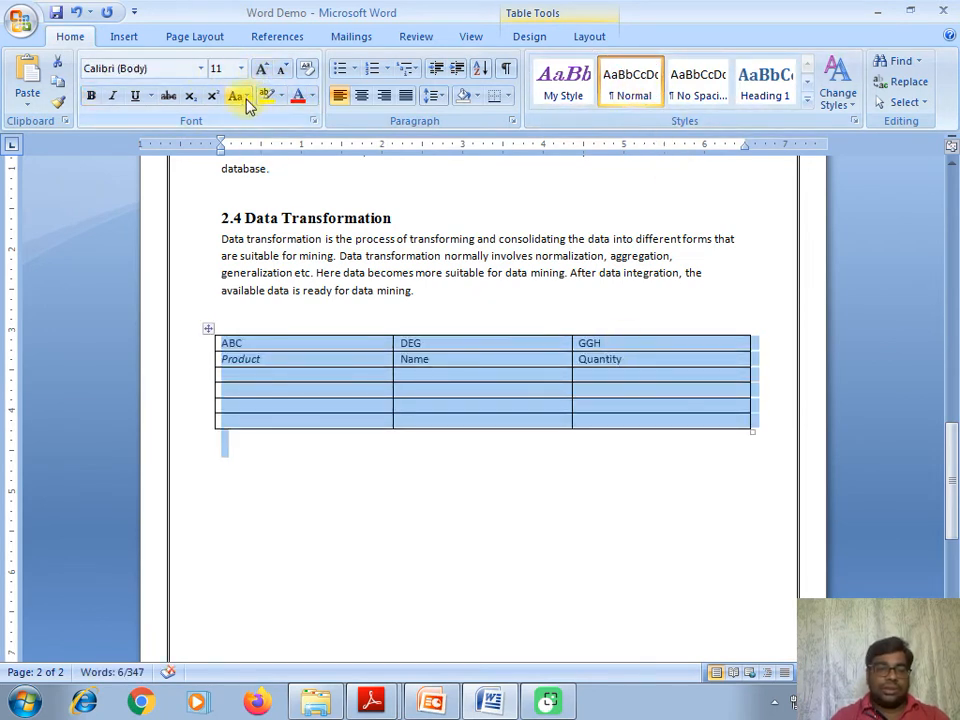
pyautogui.click(91, 96)
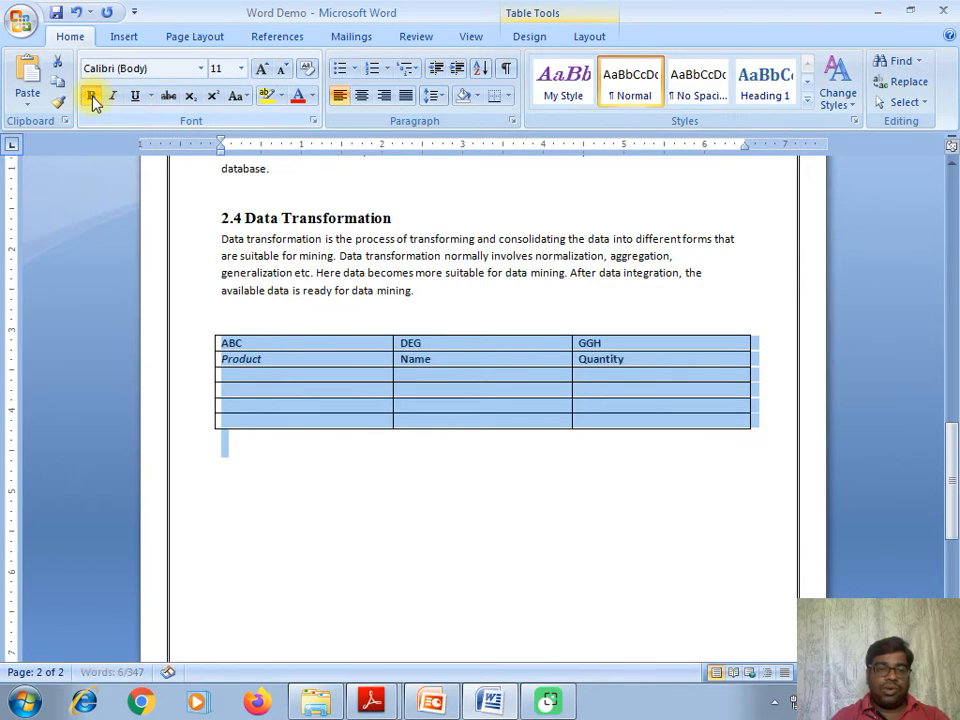
pyautogui.click(262, 68)
pyautogui.click(263, 68)
pyautogui.click(375, 493)
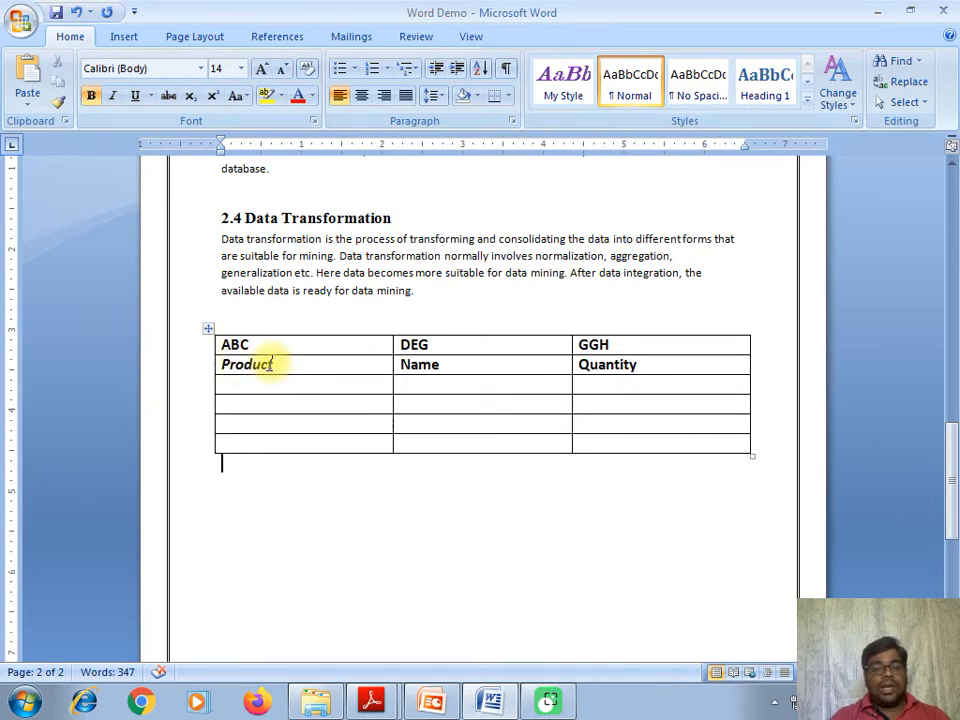
# - Select the Product/Name/Quantity row and bring up the Table Tools Layout options
pyautogui.moveTo(223, 362); pyautogui.dragTo(666, 364)
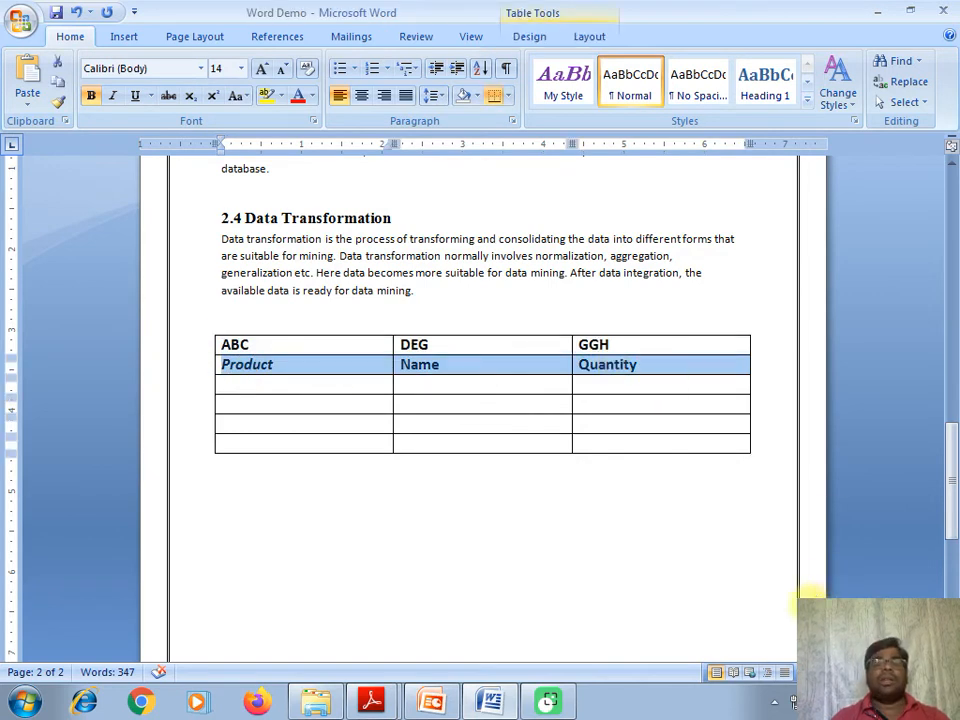
pyautogui.click(298, 408)
pyautogui.click(200, 371)
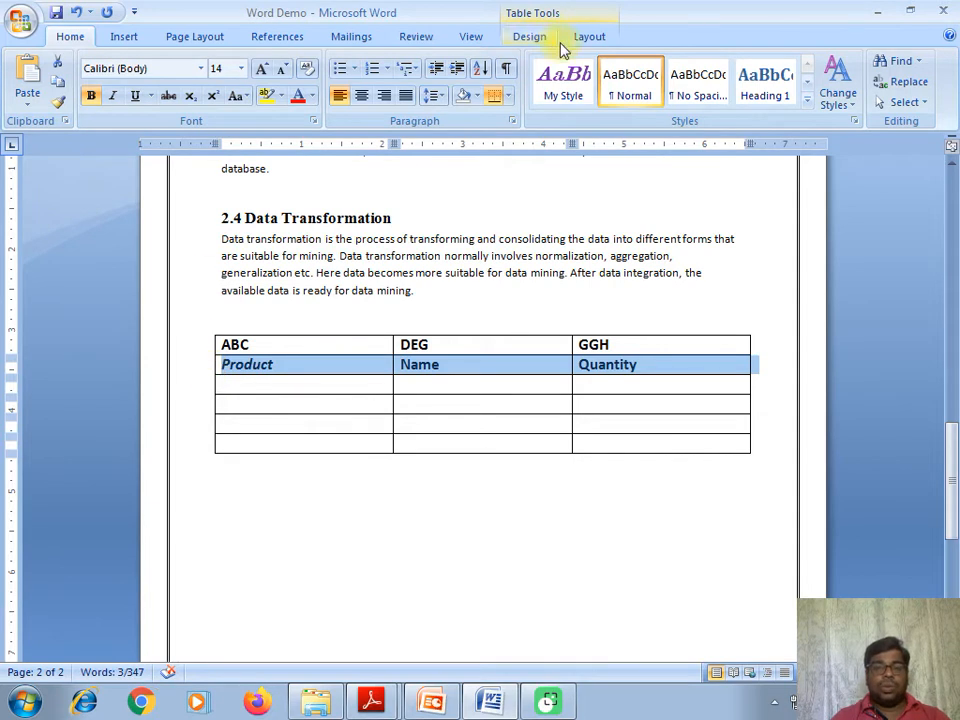
pyautogui.click(589, 37)
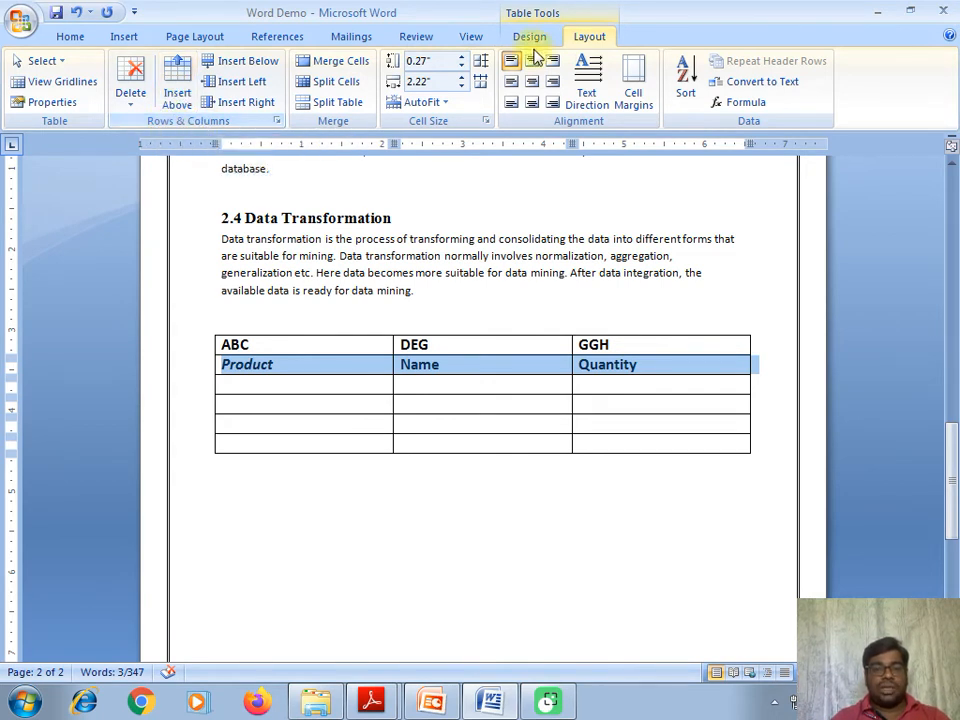
# - Insert one empty row above the Product row and a second empty row below it
pyautogui.click(177, 80)
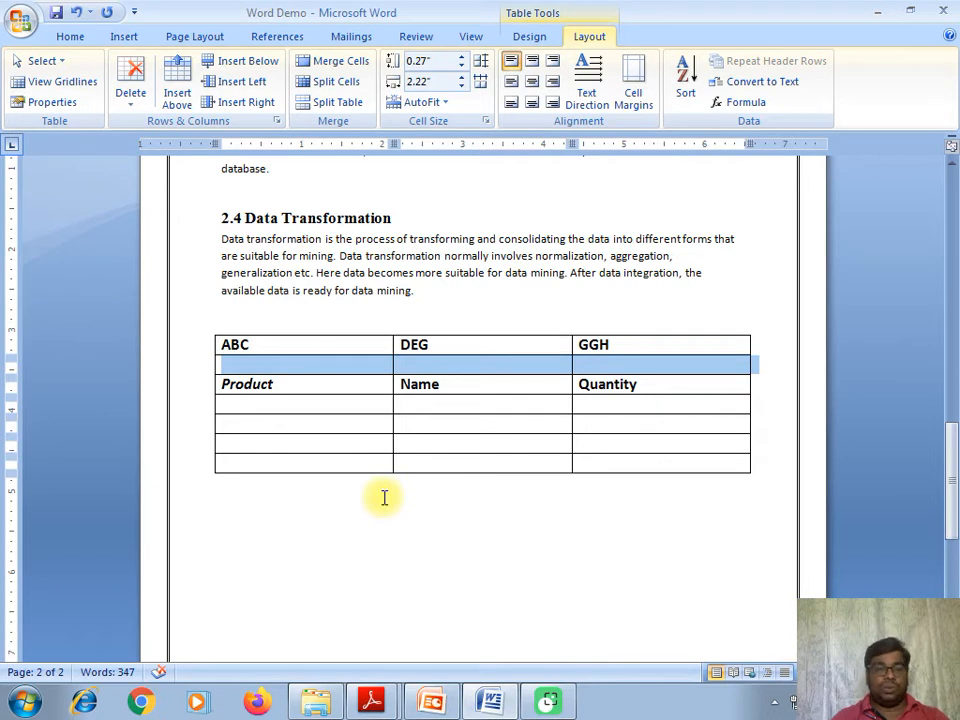
pyautogui.click(257, 364)
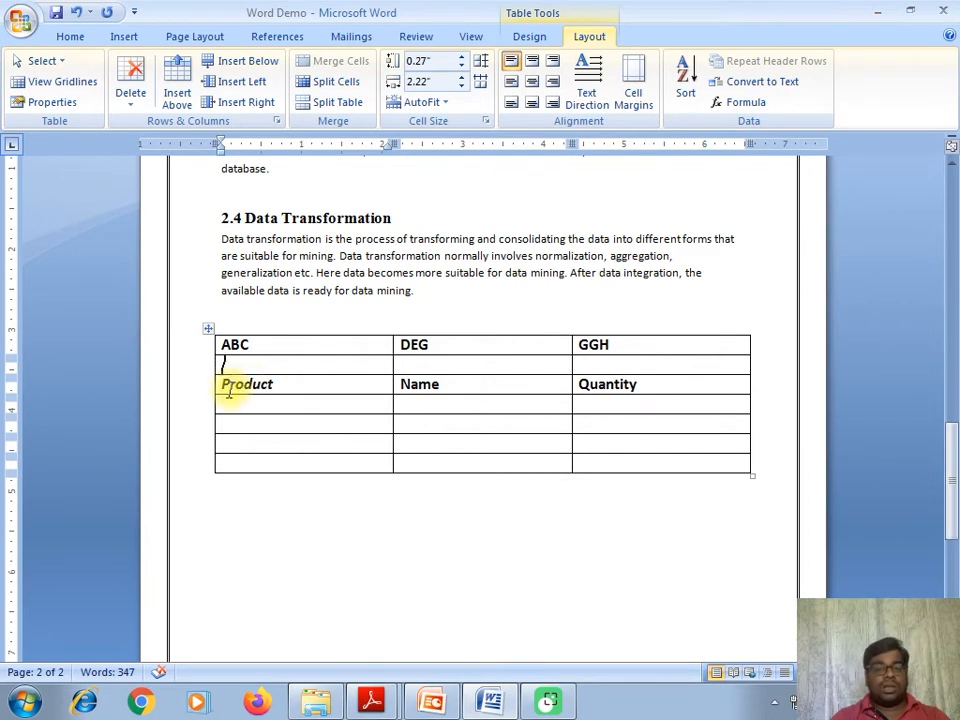
pyautogui.moveTo(225, 368); pyautogui.dragTo(636, 354)
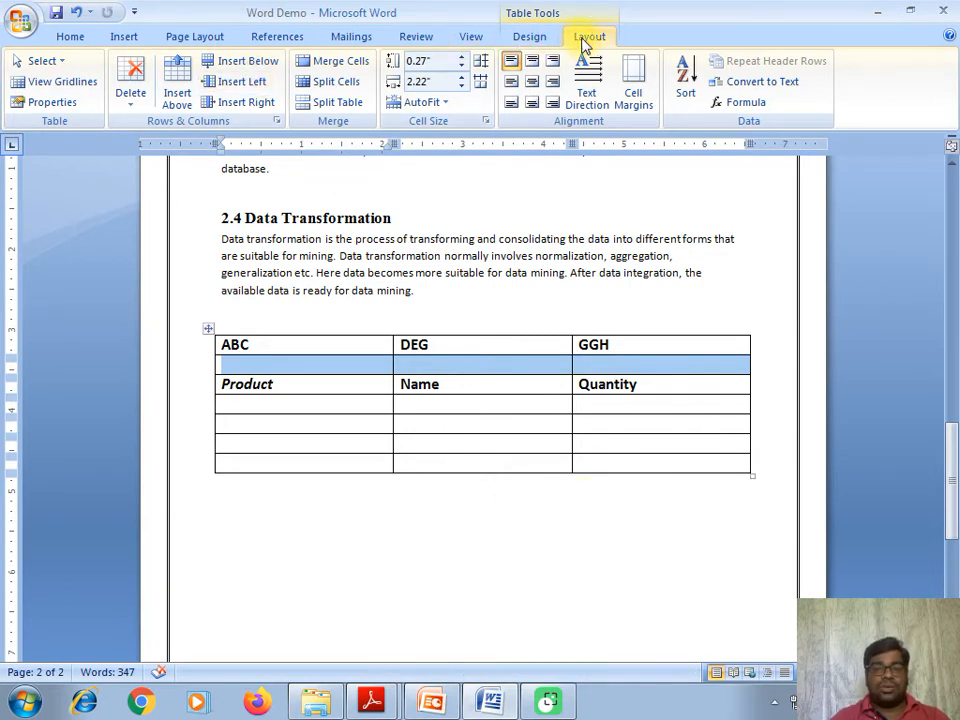
pyautogui.click(249, 61)
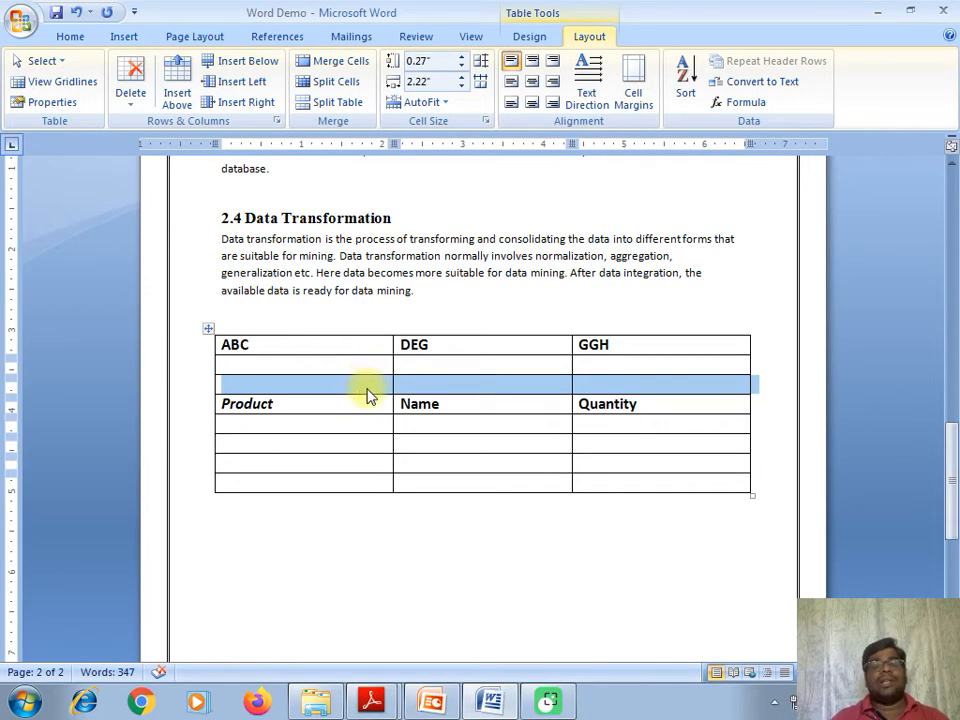
pyautogui.click(297, 366)
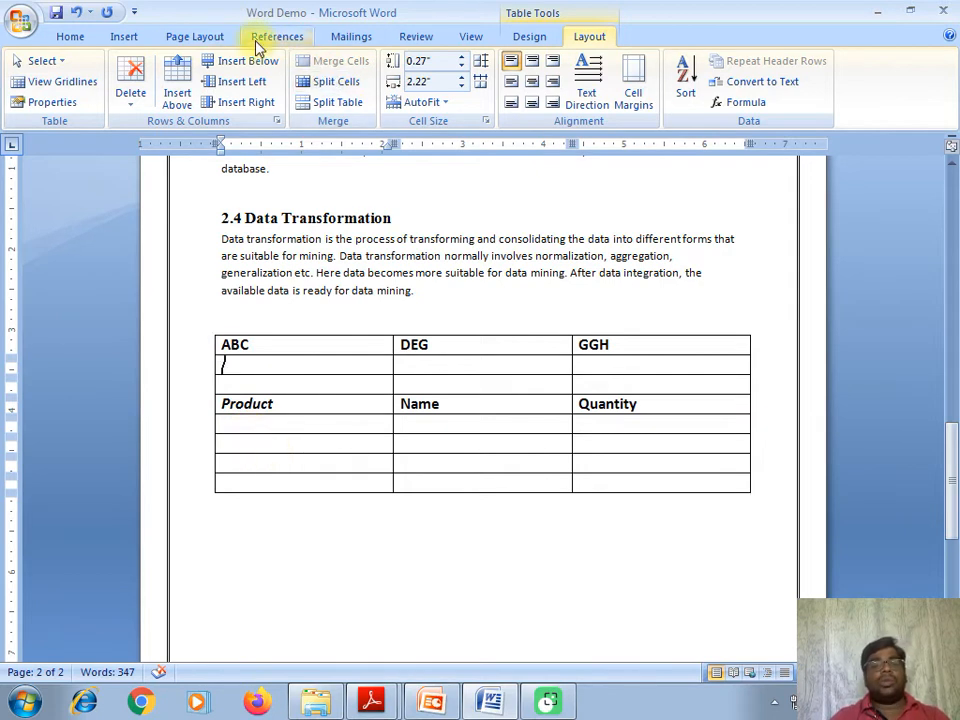
pyautogui.click(457, 330)
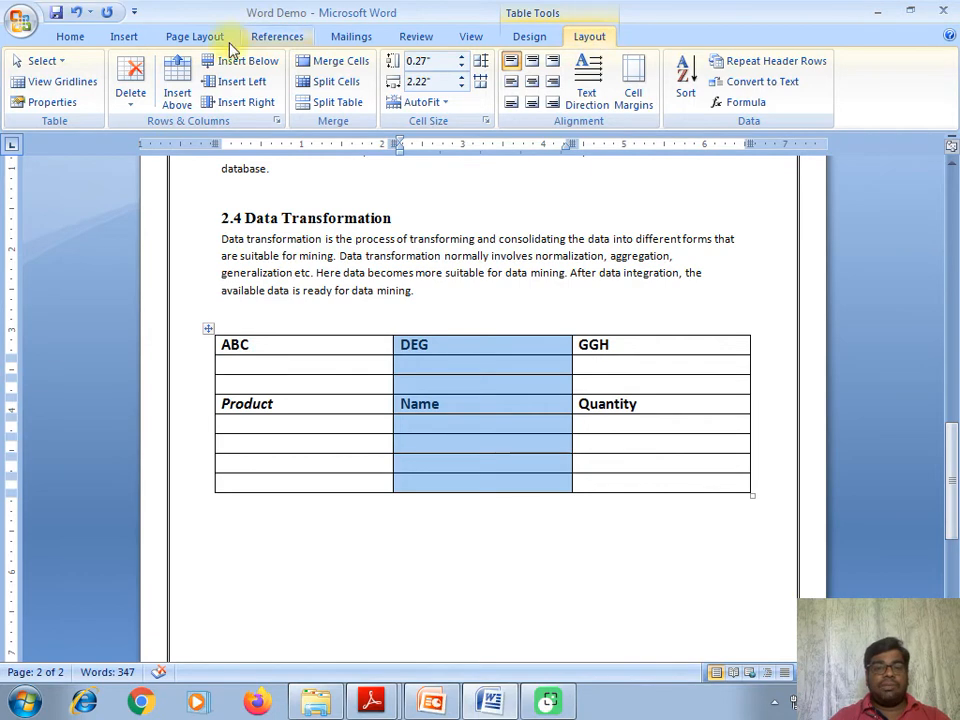
# - Insert a blank column to the left of the DEG column
pyautogui.click(245, 84)
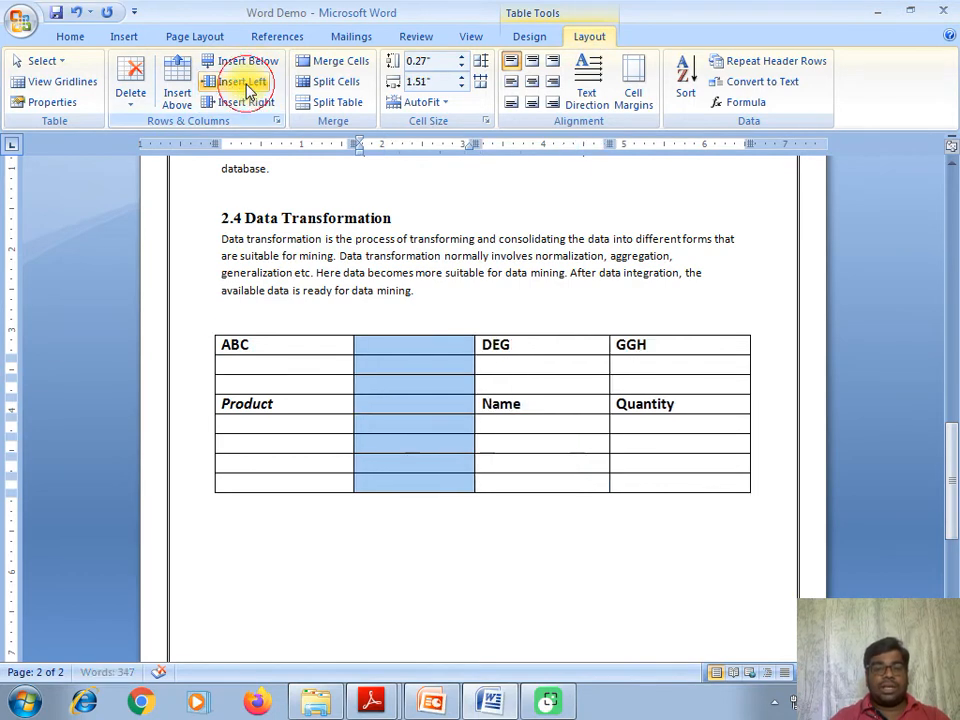
pyautogui.click(429, 386)
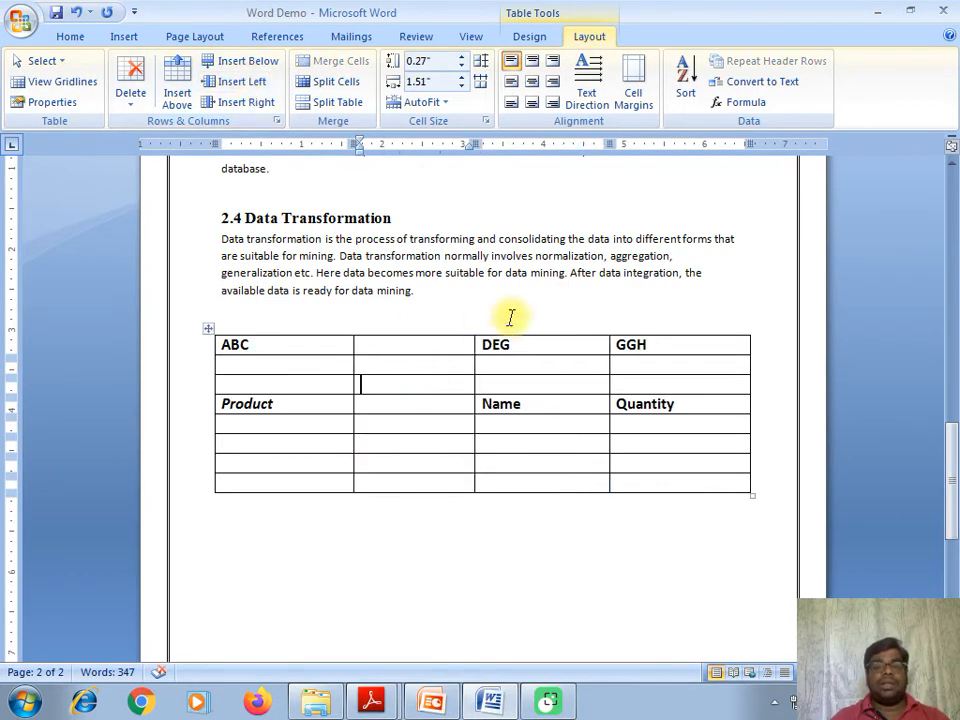
pyautogui.moveTo(384, 347); pyautogui.dragTo(401, 480)
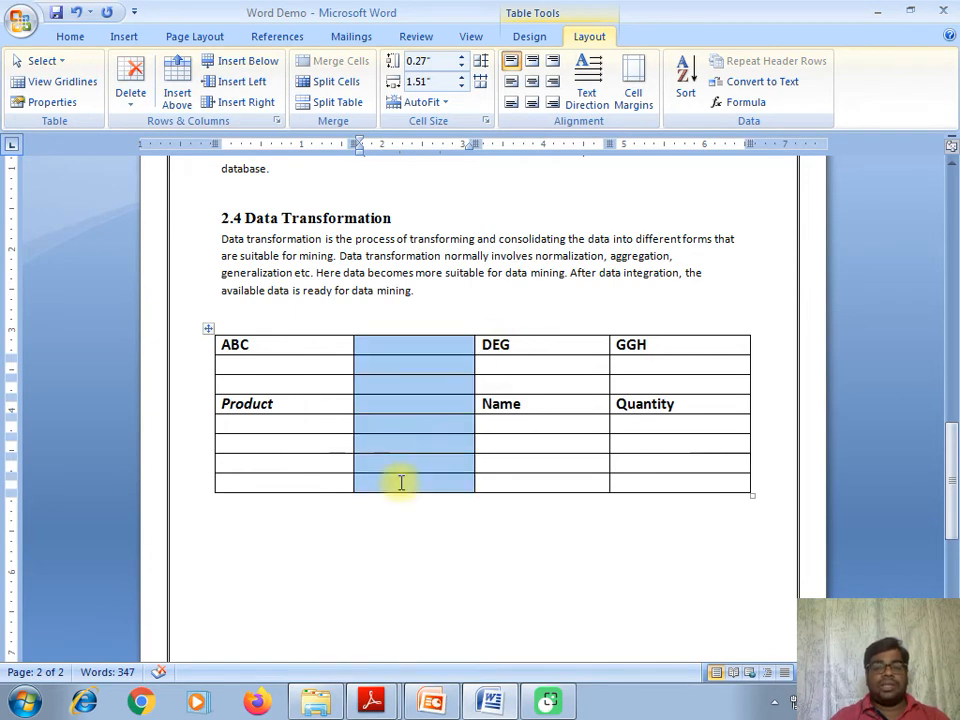
pyautogui.click(489, 452)
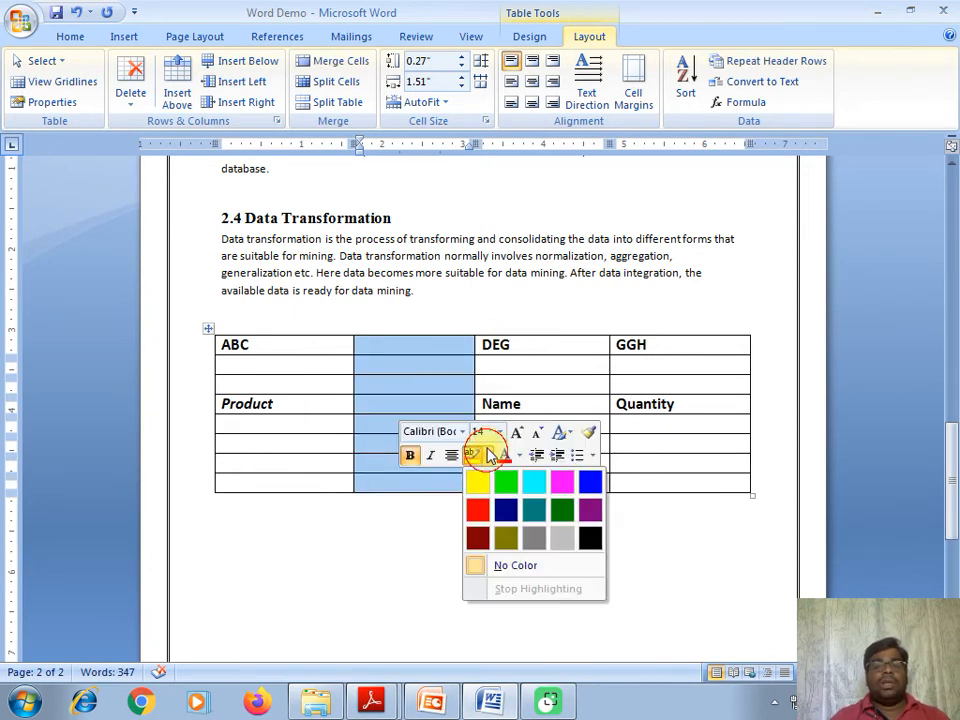
pyautogui.click(514, 330)
pyautogui.click(520, 333)
# - Insert a blank column to the right of DEG, between DEG and GGH
pyautogui.click(520, 331)
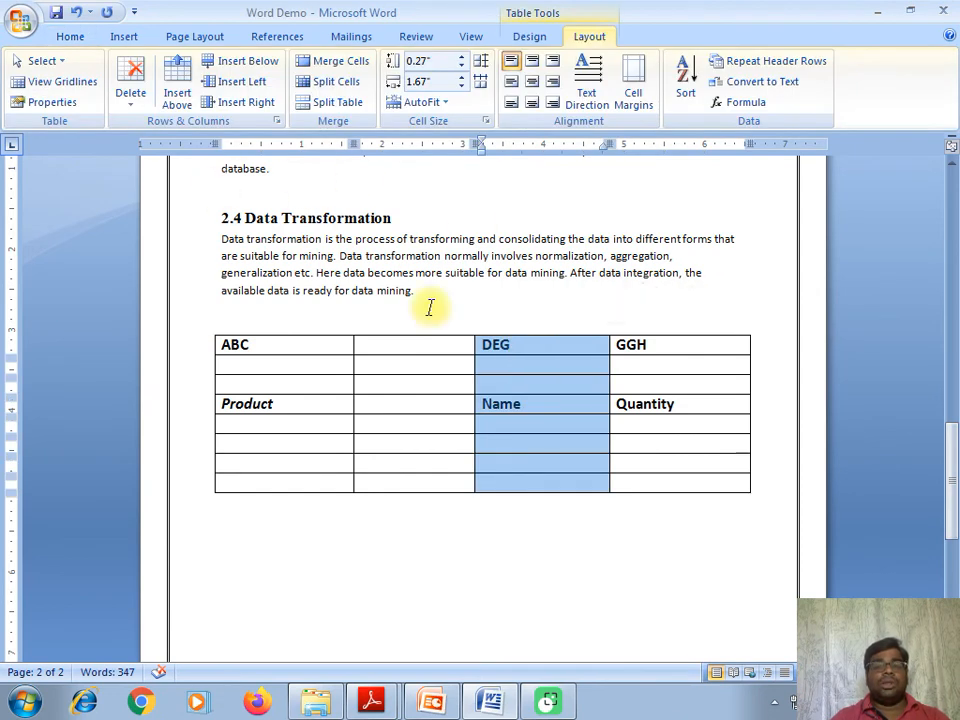
pyautogui.click(237, 106)
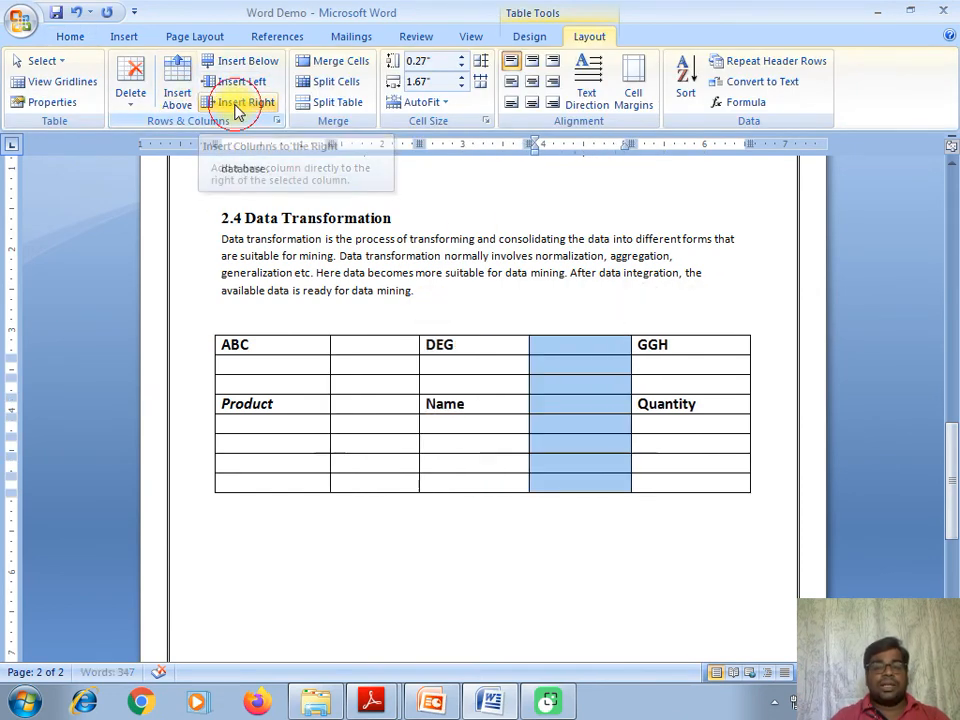
pyautogui.click(580, 346)
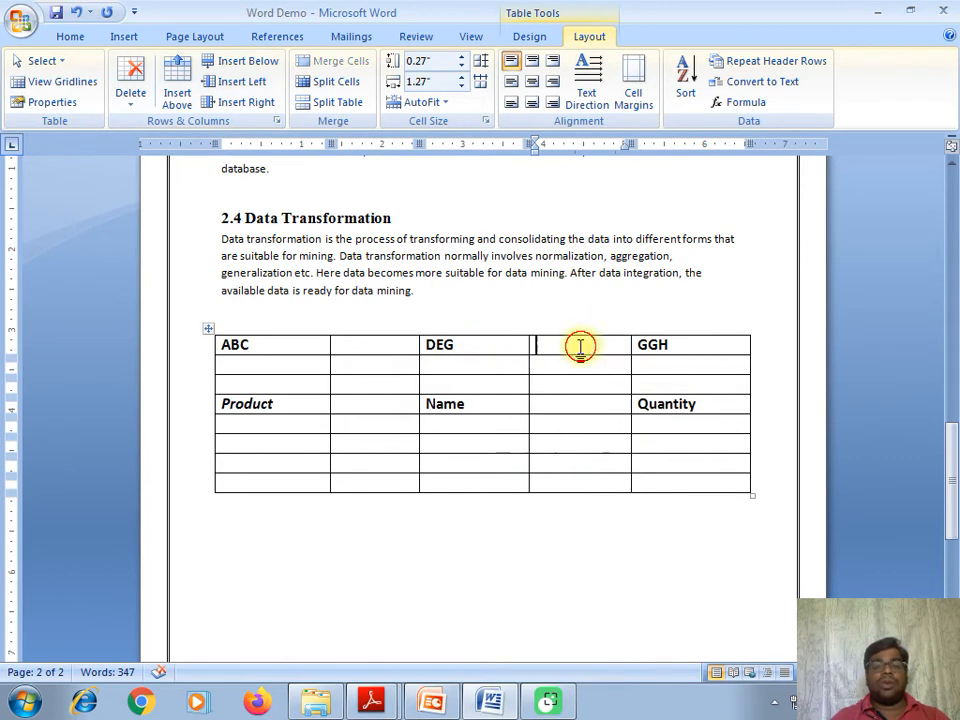
pyautogui.moveTo(582, 346); pyautogui.dragTo(596, 467)
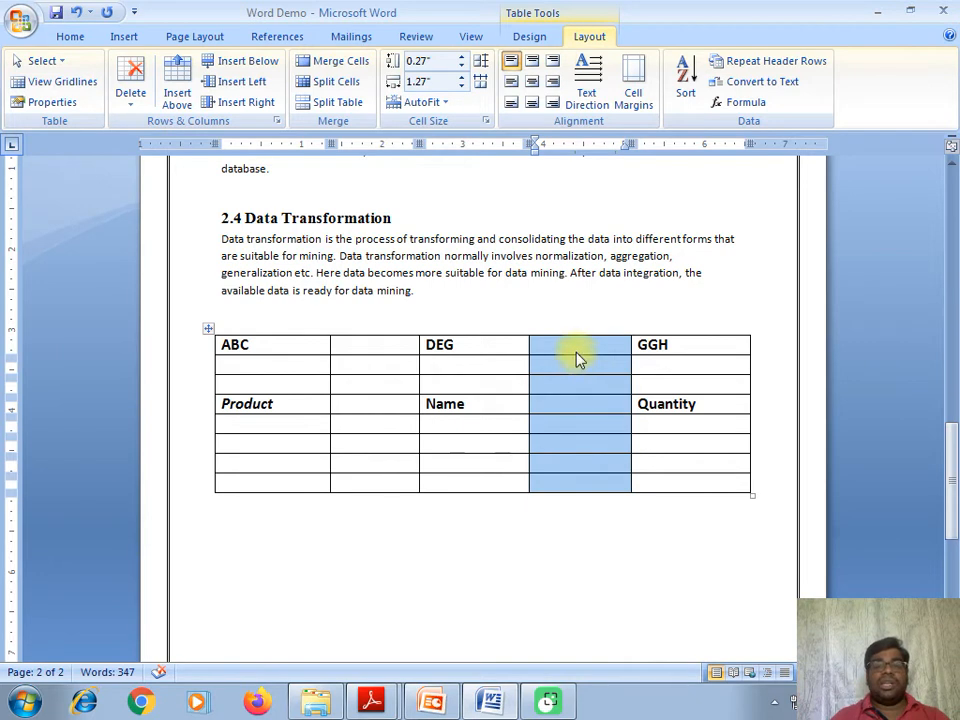
pyautogui.click(553, 419)
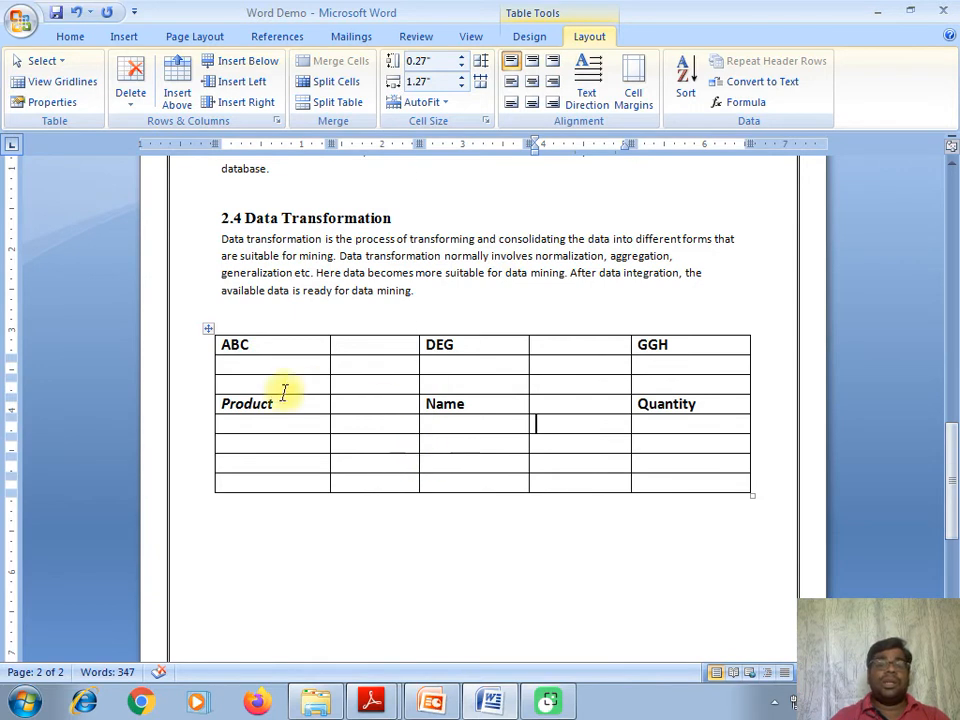
# - Delete both blank rows under ABC/DEG/GGH using Delete Rows
pyautogui.moveTo(233, 368); pyautogui.dragTo(634, 367)
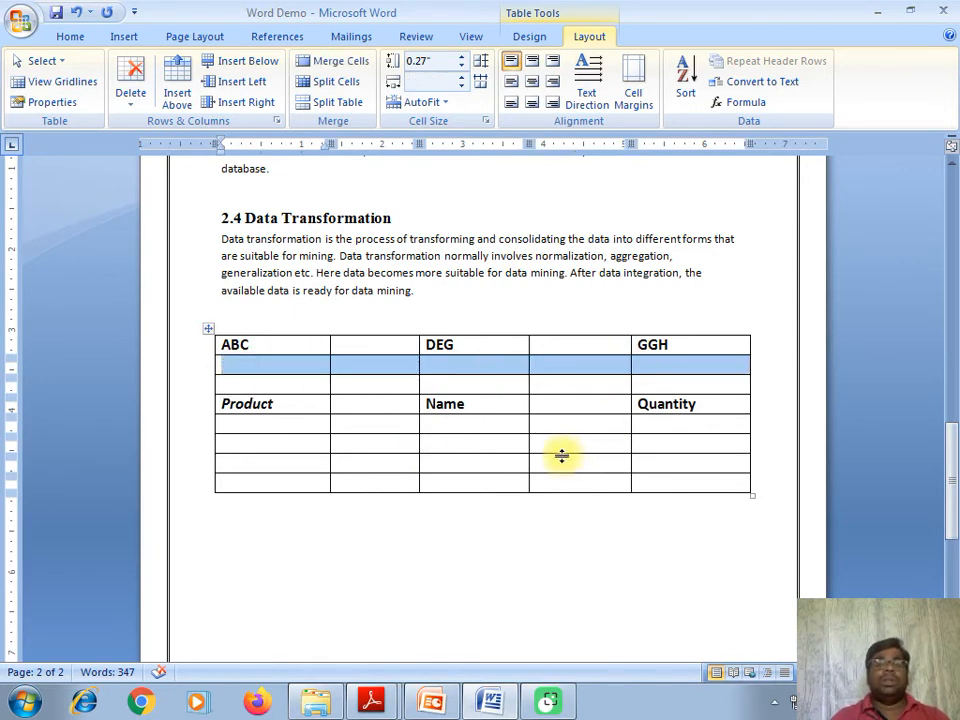
pyautogui.click(135, 103)
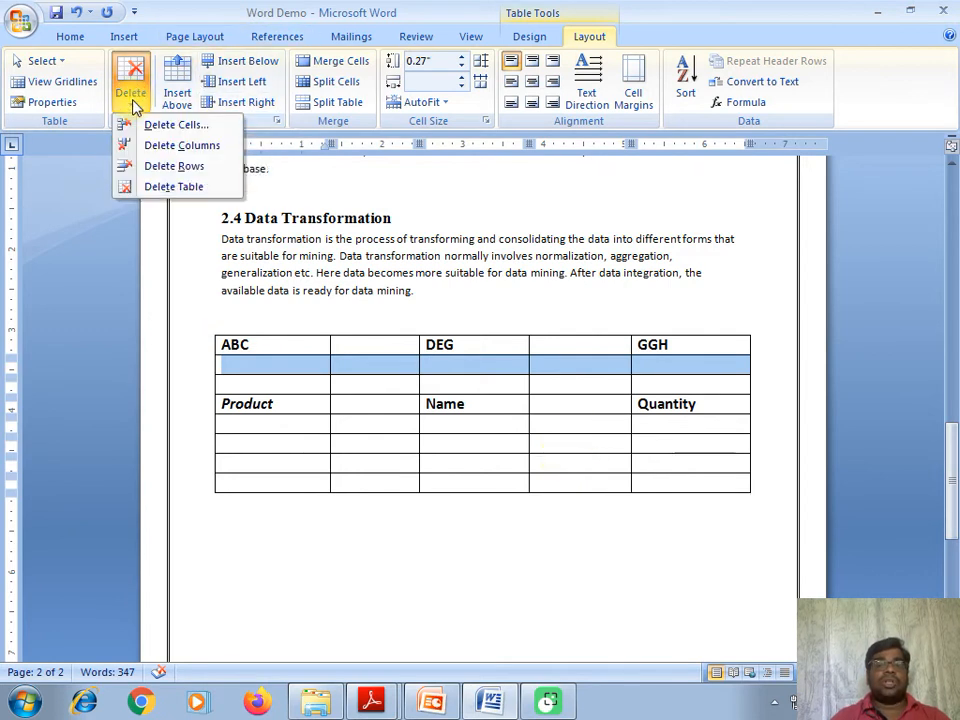
pyautogui.click(155, 167)
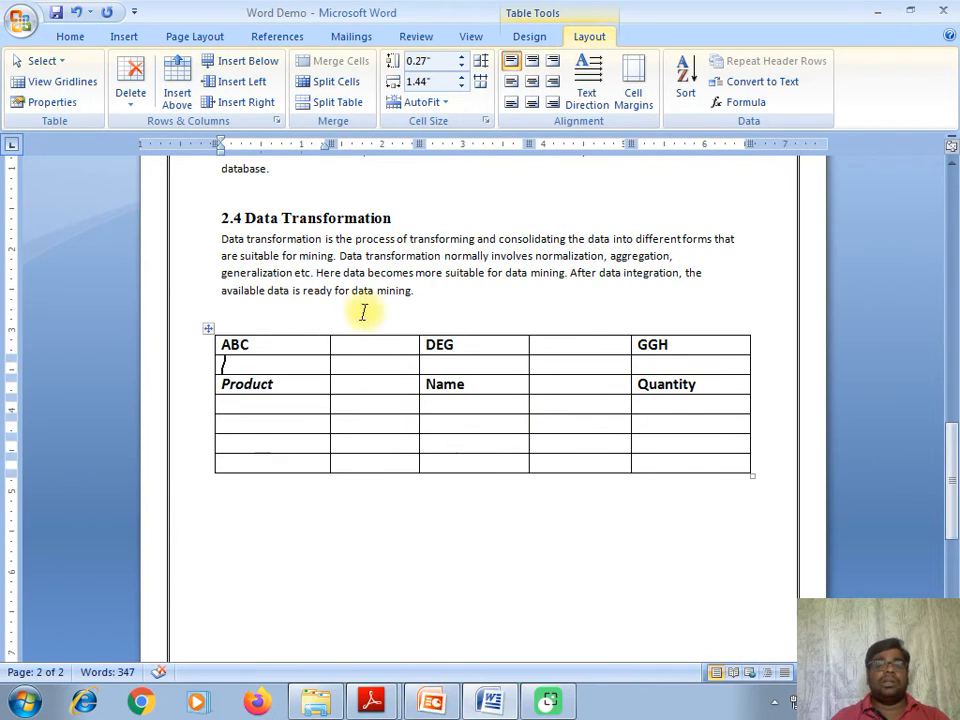
pyautogui.moveTo(223, 365); pyautogui.dragTo(364, 366)
pyautogui.click(372, 369)
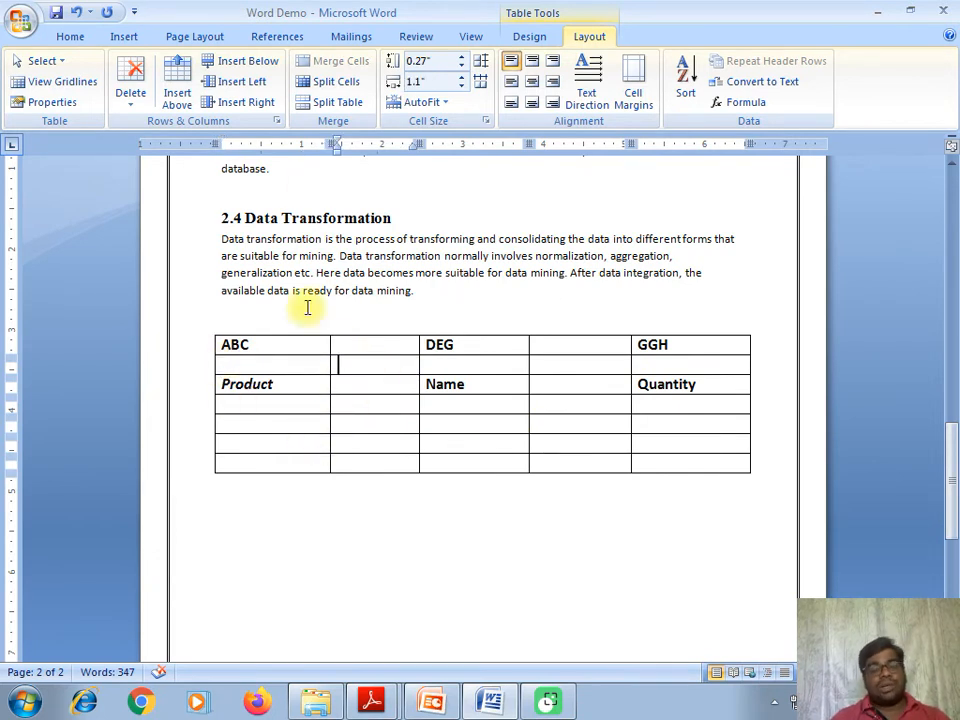
pyautogui.click(143, 112)
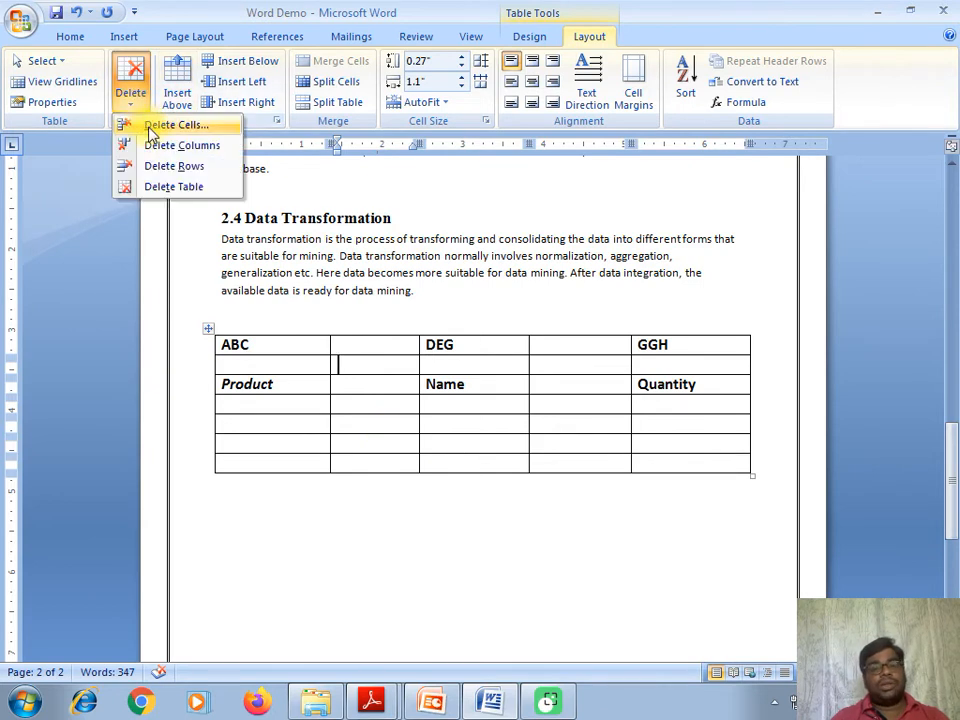
pyautogui.click(155, 166)
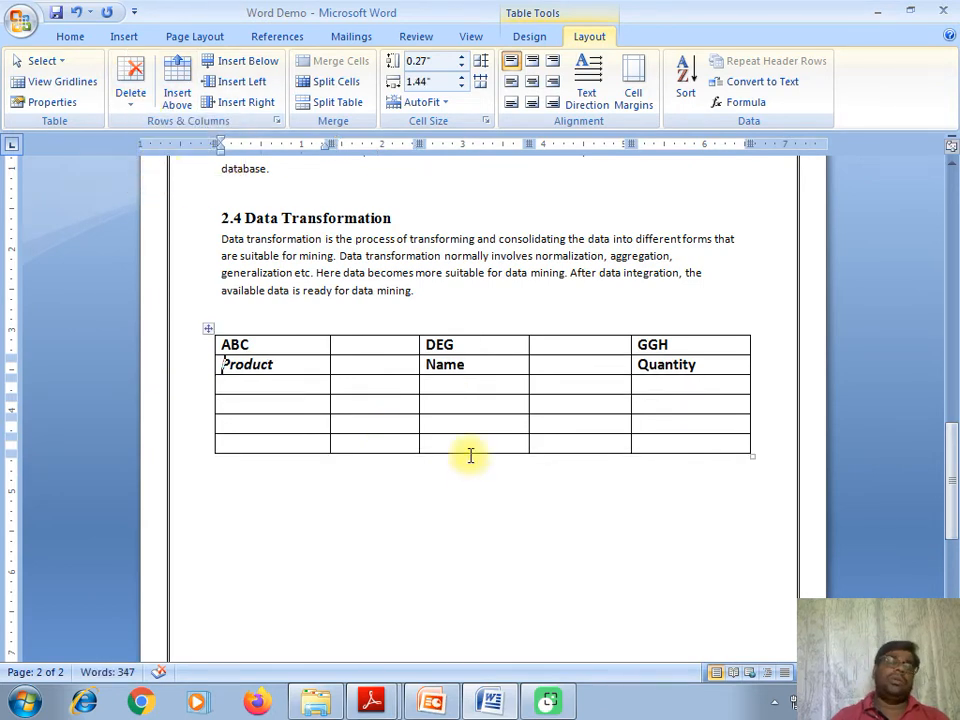
pyautogui.click(369, 360)
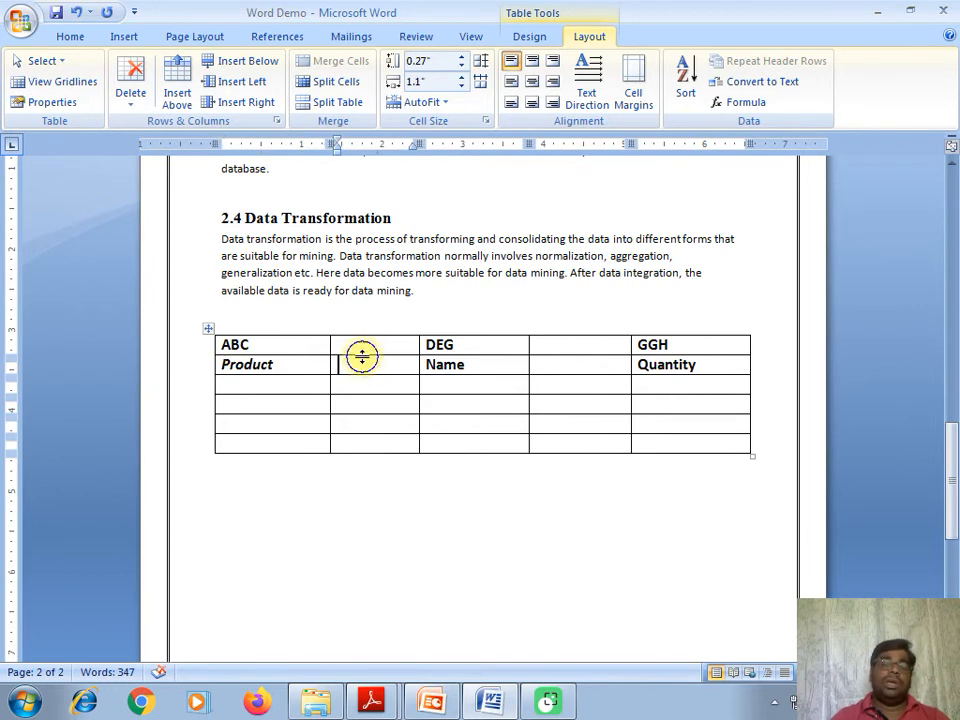
pyautogui.rightClick(365, 362)
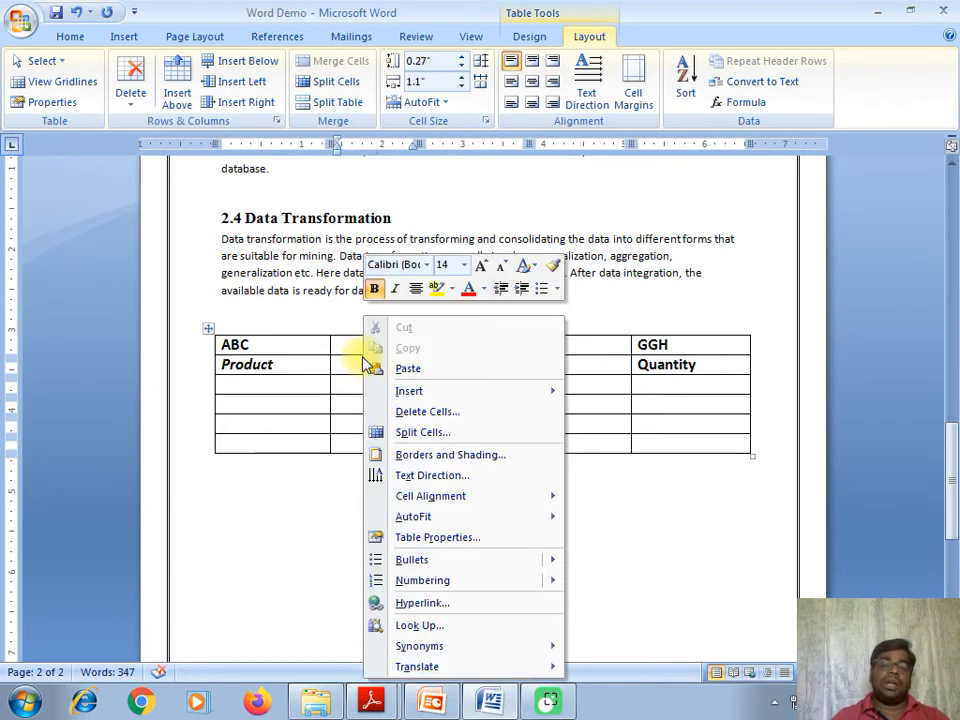
pyautogui.click(446, 419)
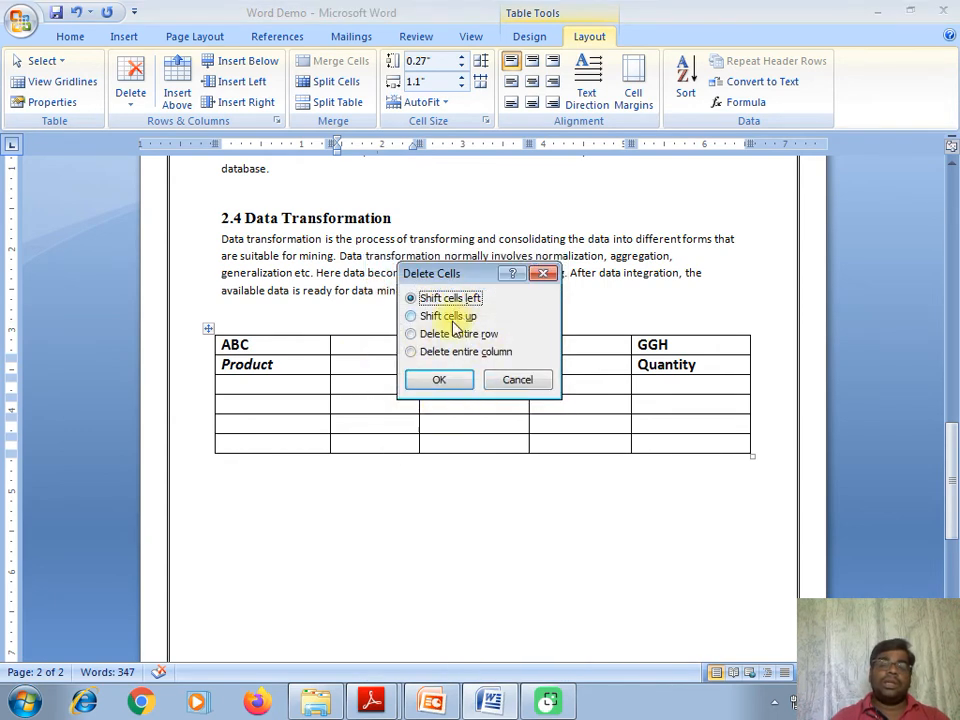
pyautogui.click(458, 380)
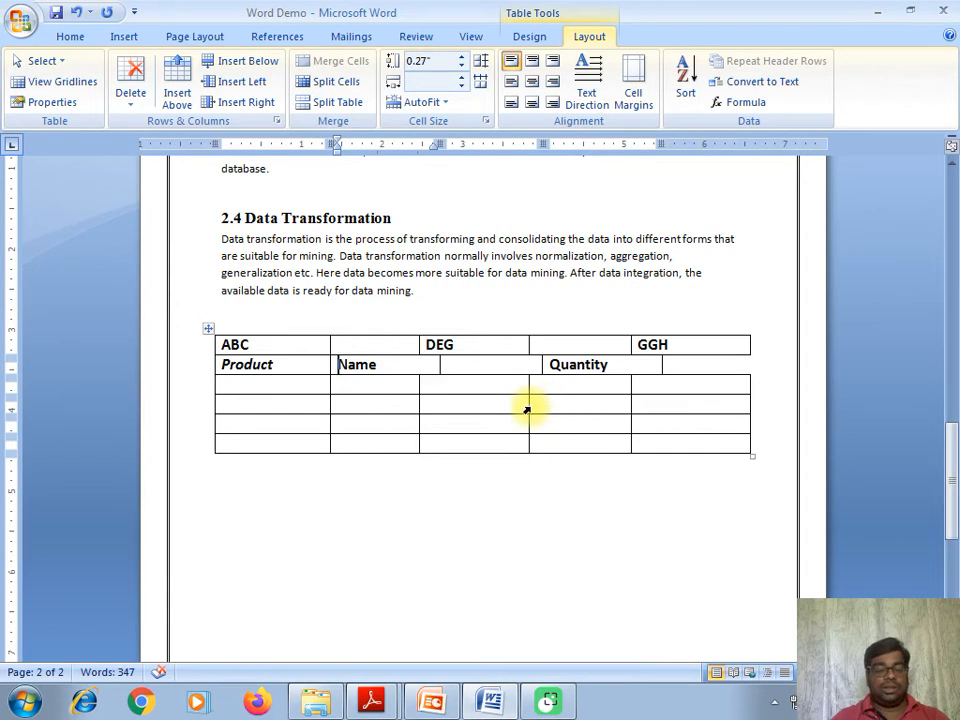
pyautogui.hotkey('ctrl', 'z')
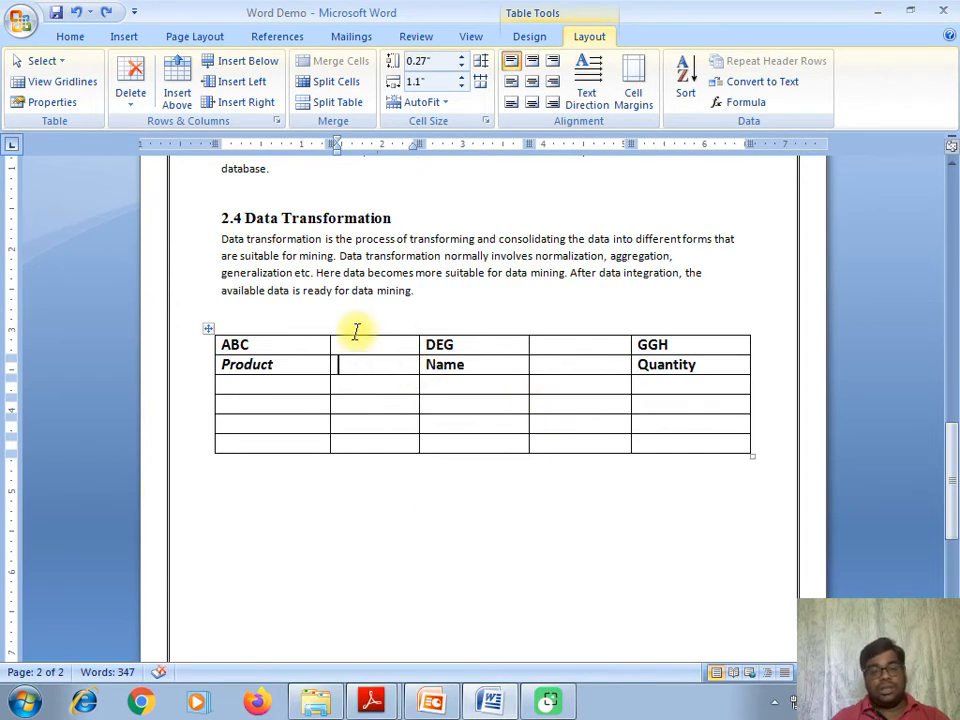
pyautogui.moveTo(568, 345); pyautogui.dragTo(589, 452)
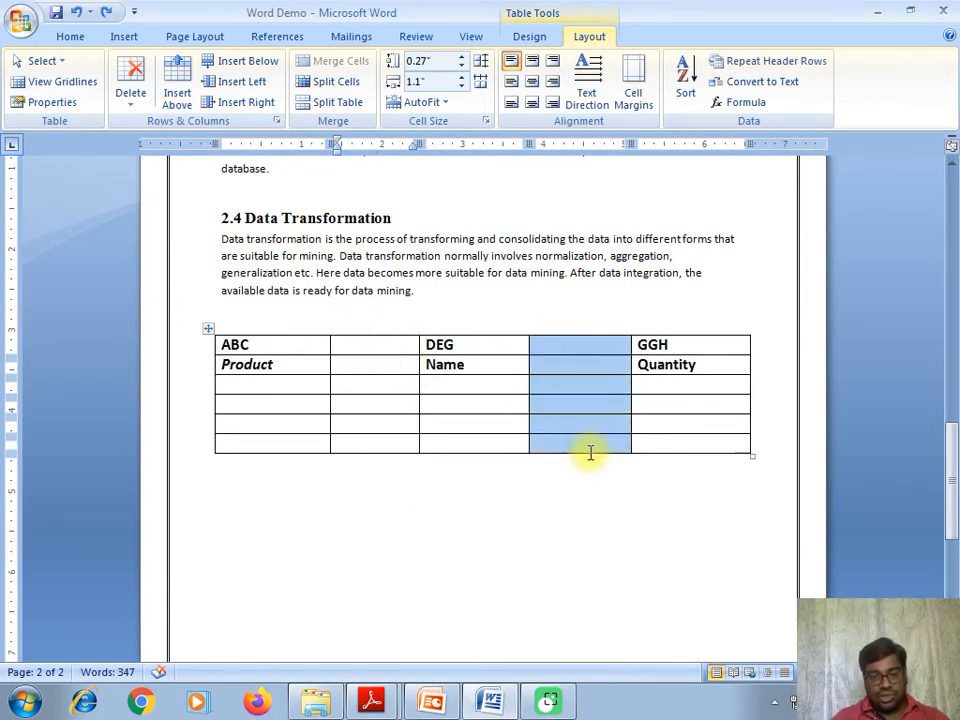
pyautogui.rightClick(578, 387)
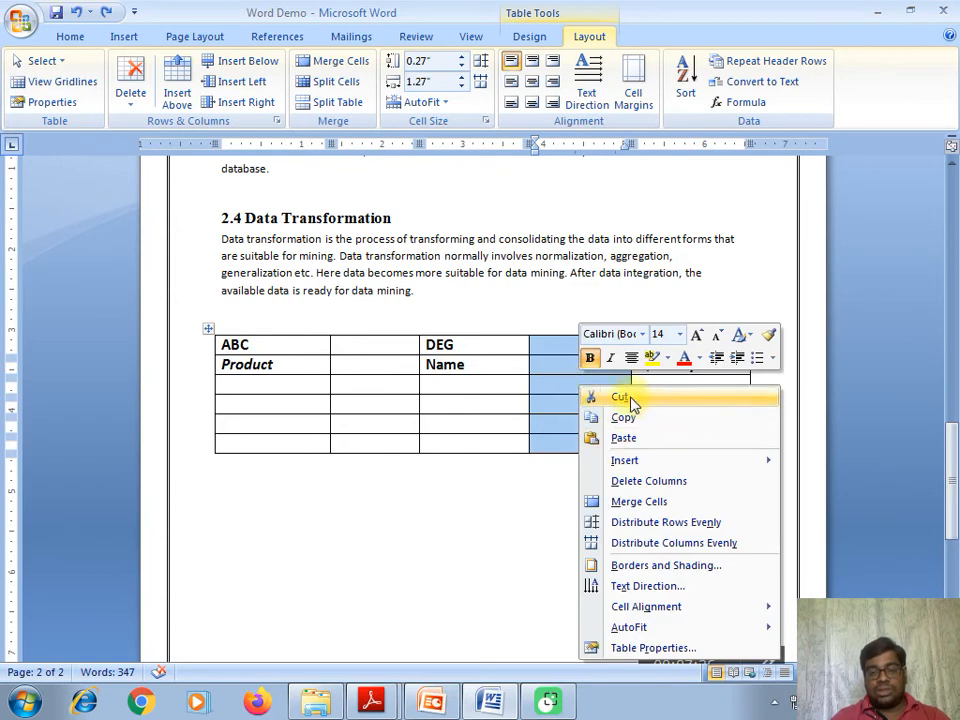
pyautogui.click(628, 484)
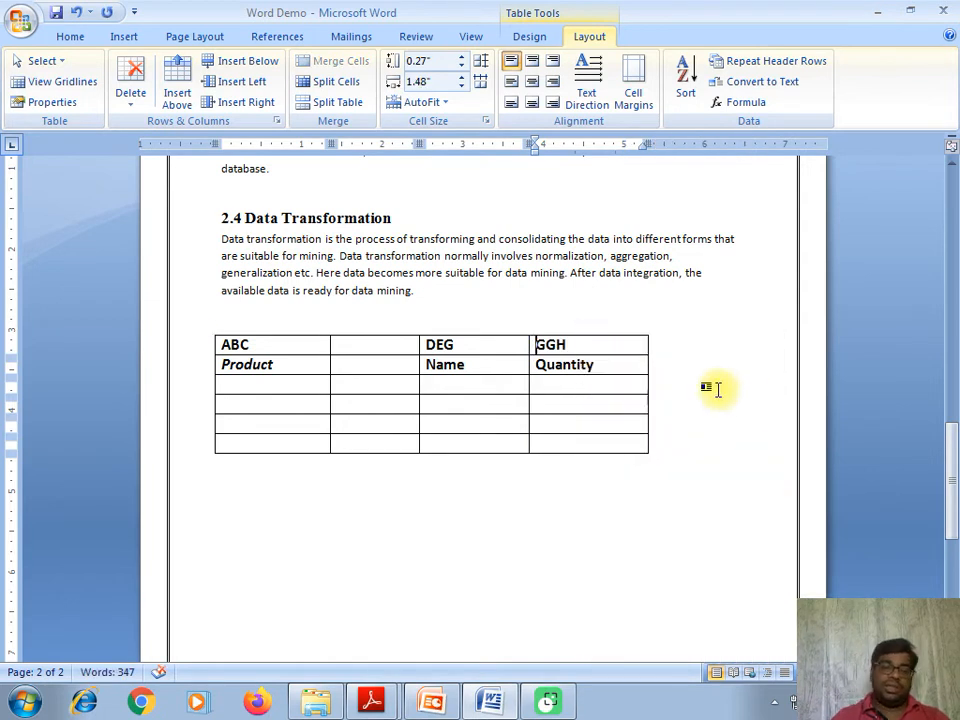
pyautogui.hotkey('ctrl', 'z')
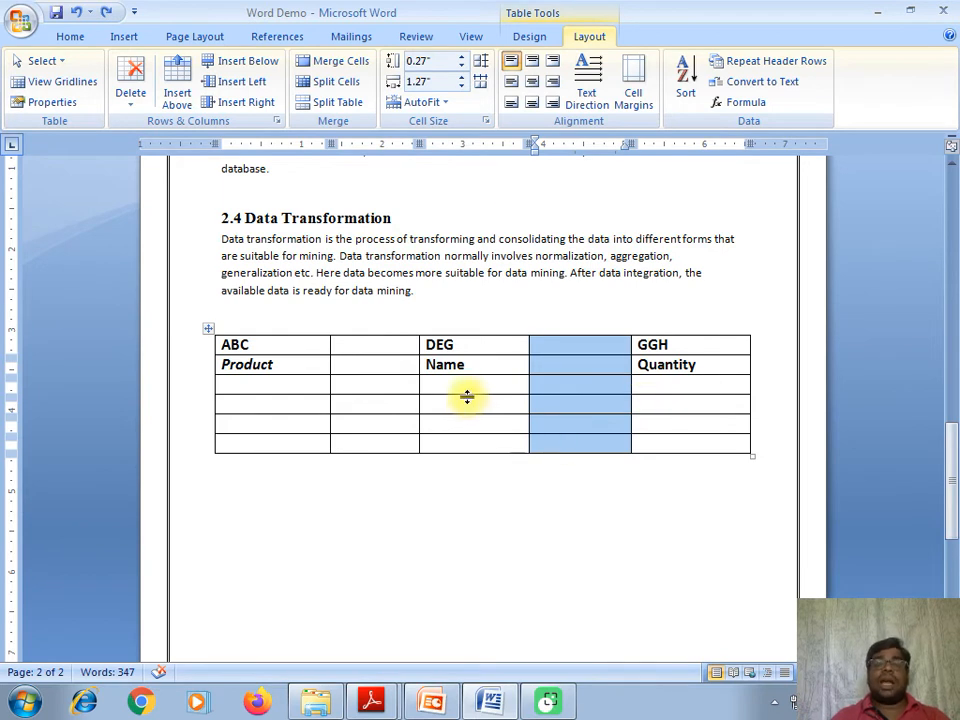
pyautogui.click(422, 405)
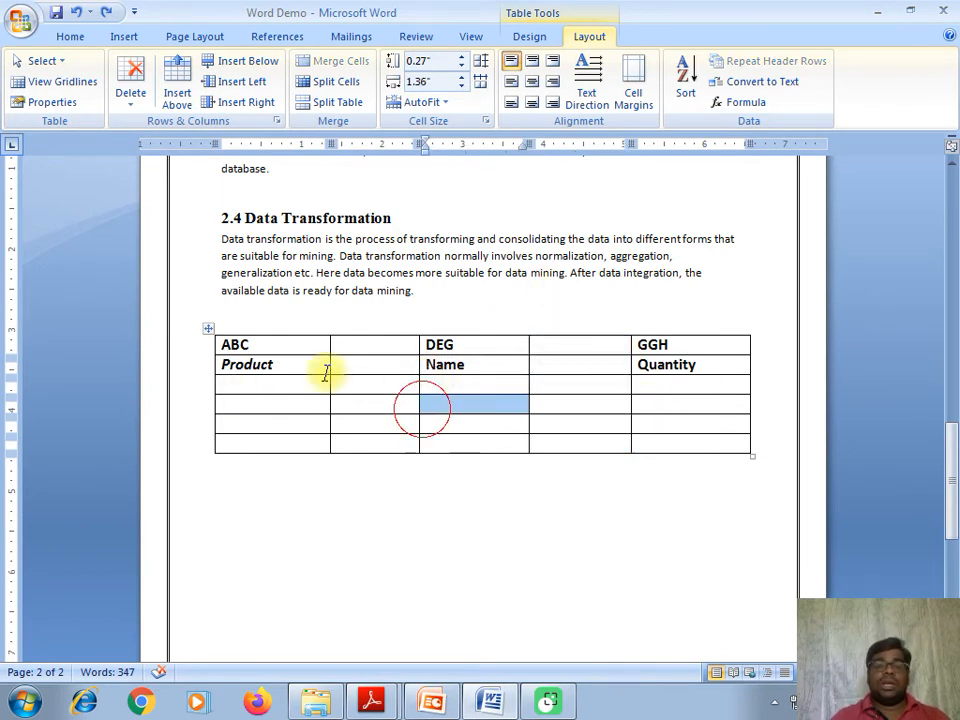
# - Repeat the ABC/DEG/GGH row as a header, then show PowerPoint's row-height and column-width slide
pyautogui.moveTo(226, 345); pyautogui.dragTo(682, 347)
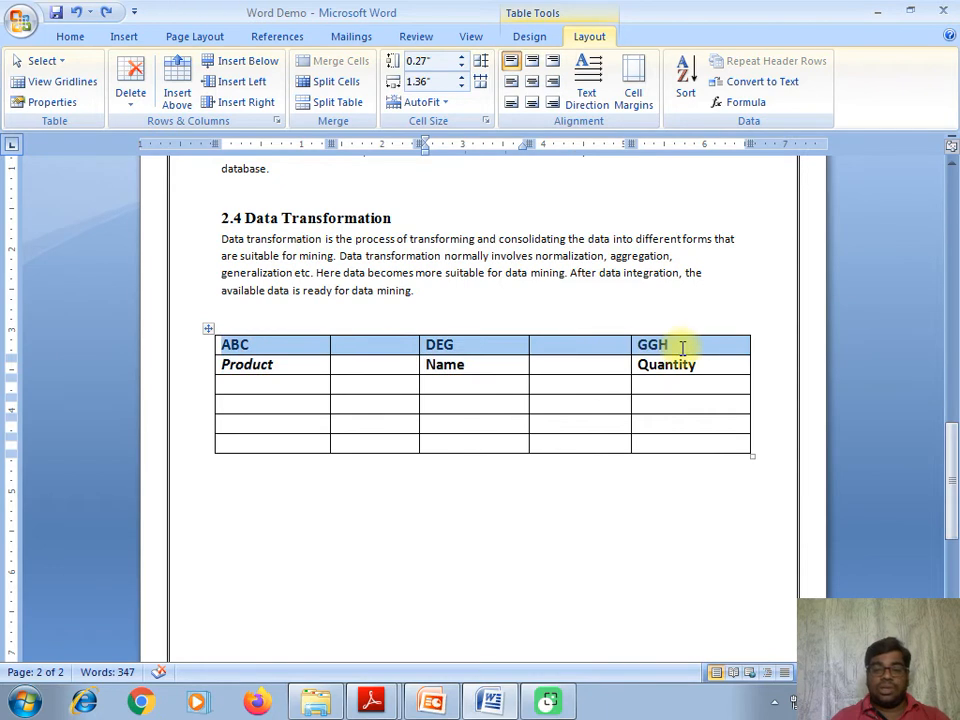
pyautogui.click(745, 64)
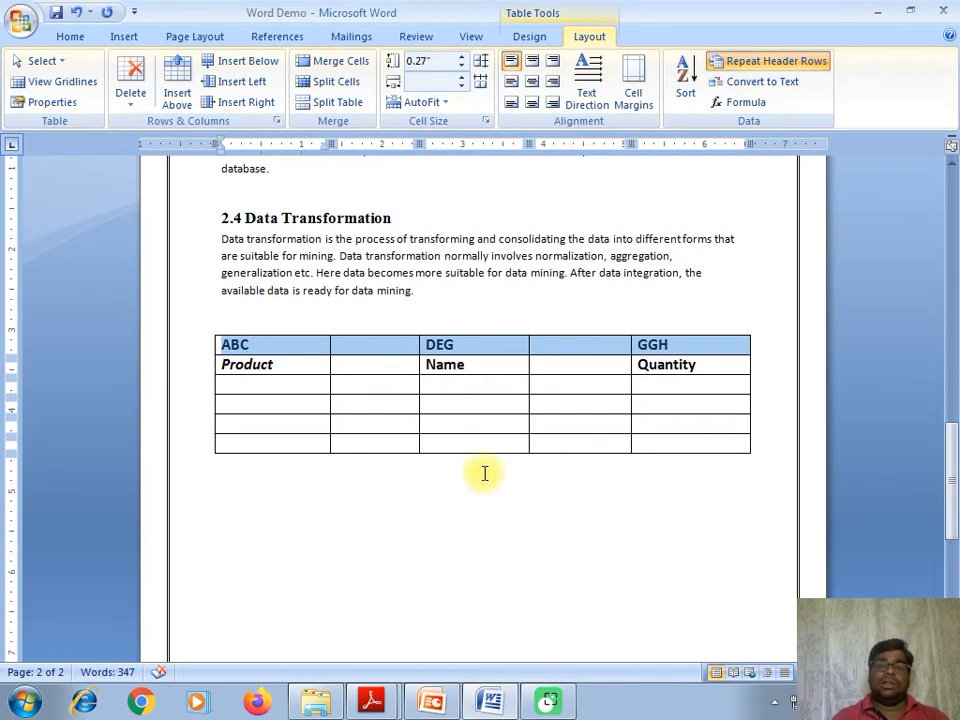
pyautogui.click(879, 12)
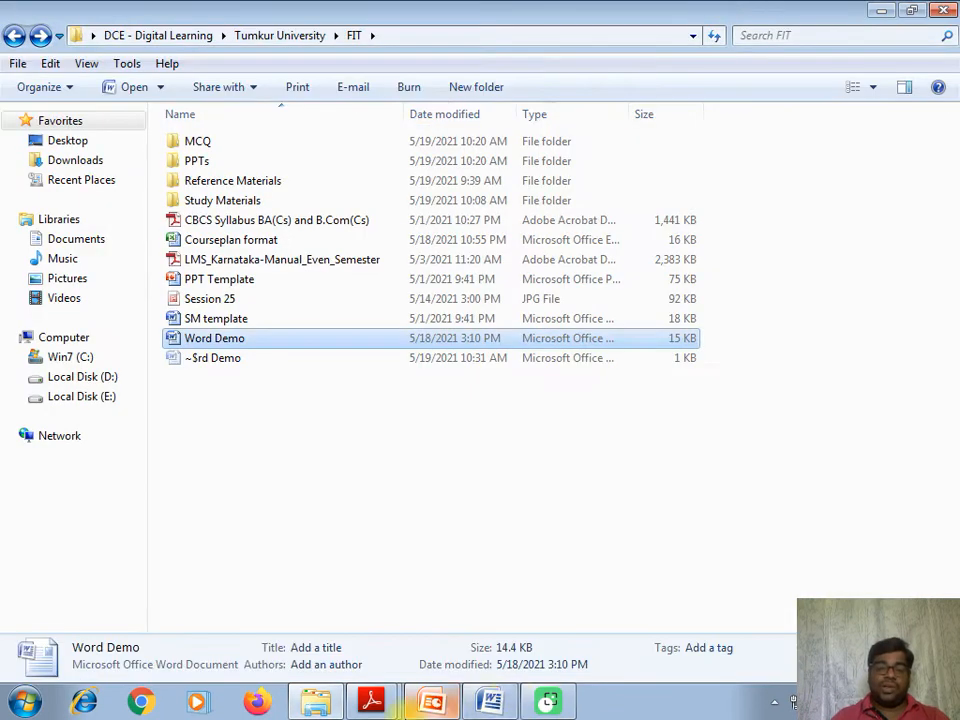
pyautogui.click(880, 8)
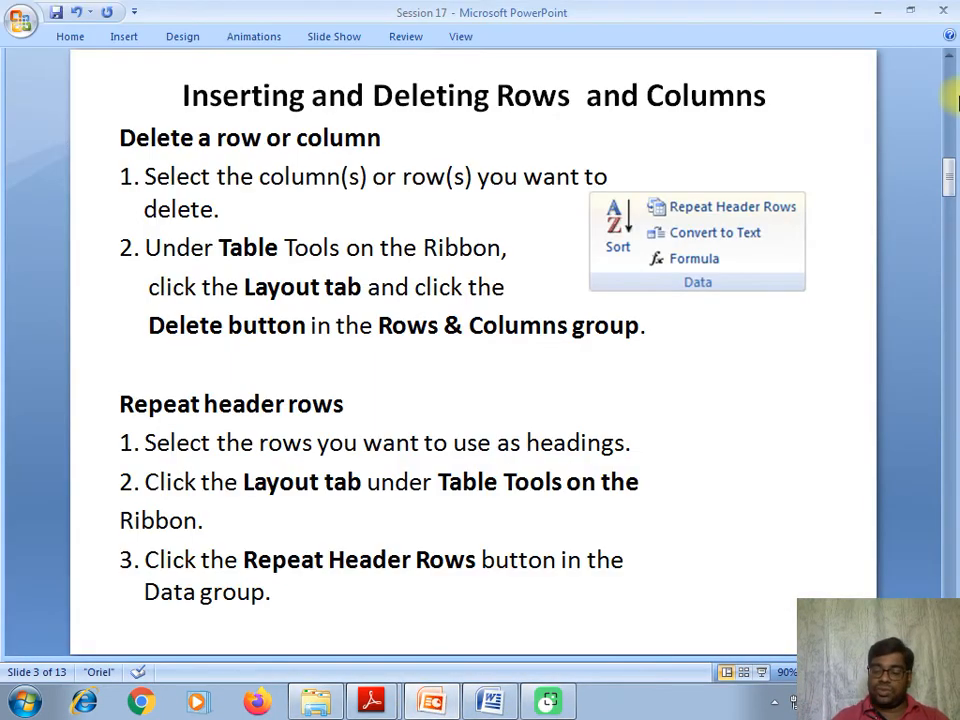
pyautogui.scroll(-1, 956, 100)
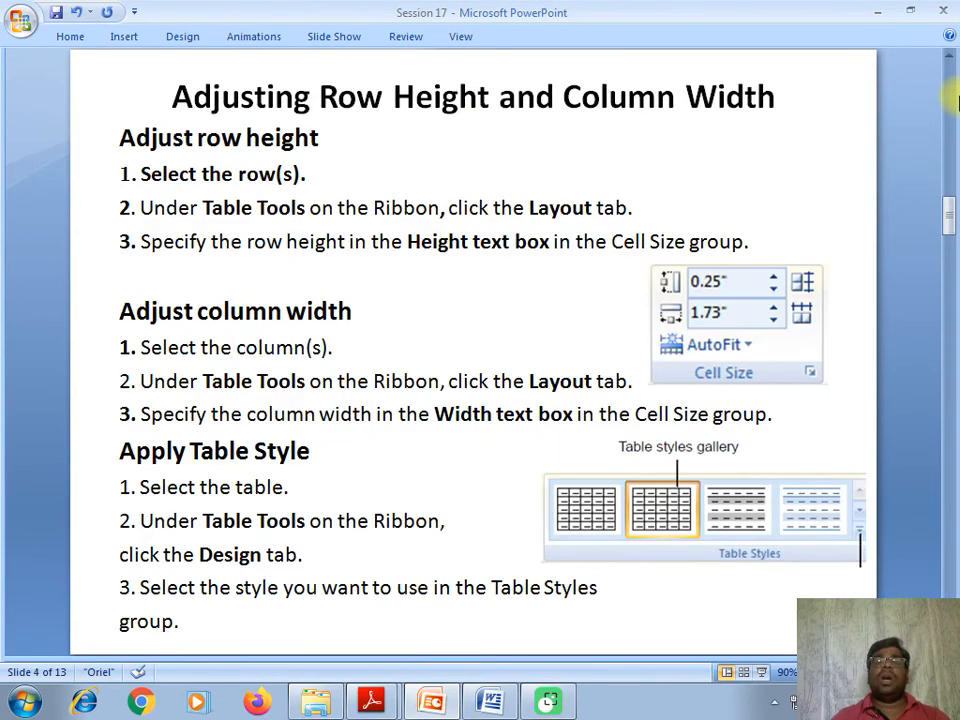
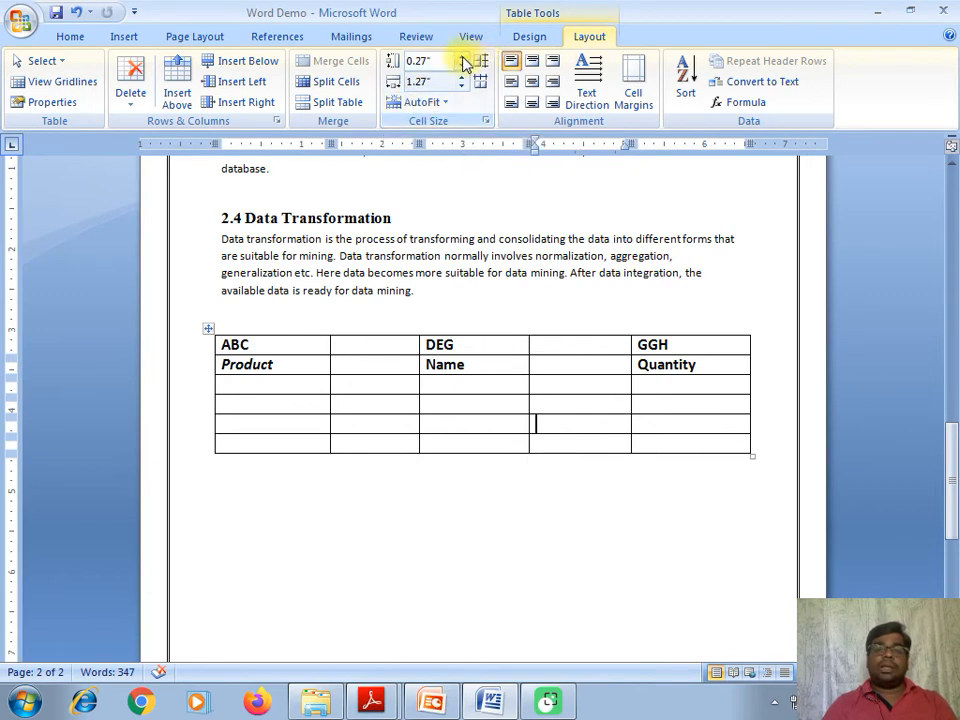
# - Try enlarging the fifth row's height, then undo the change
pyautogui.click(462, 58)
pyautogui.click(462, 58)
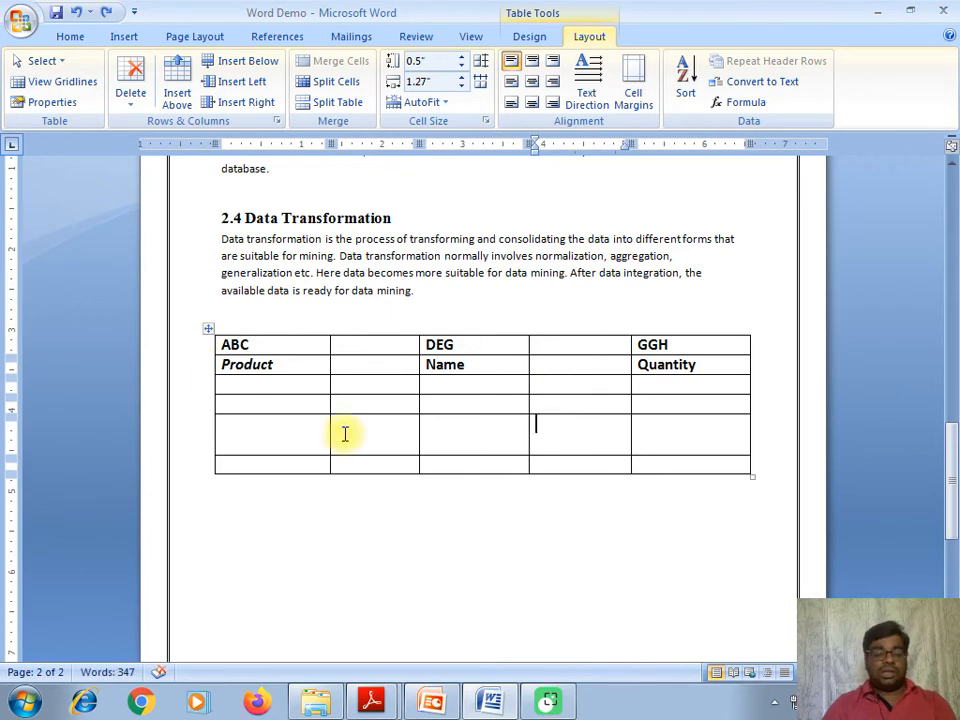
pyautogui.hotkey('ctrl', 'z')
pyautogui.hotkey('ctrl', 'z')
# - Select the whole table, distribute rows evenly and raise all row heights to 0.4 inches
pyautogui.click(208, 328)
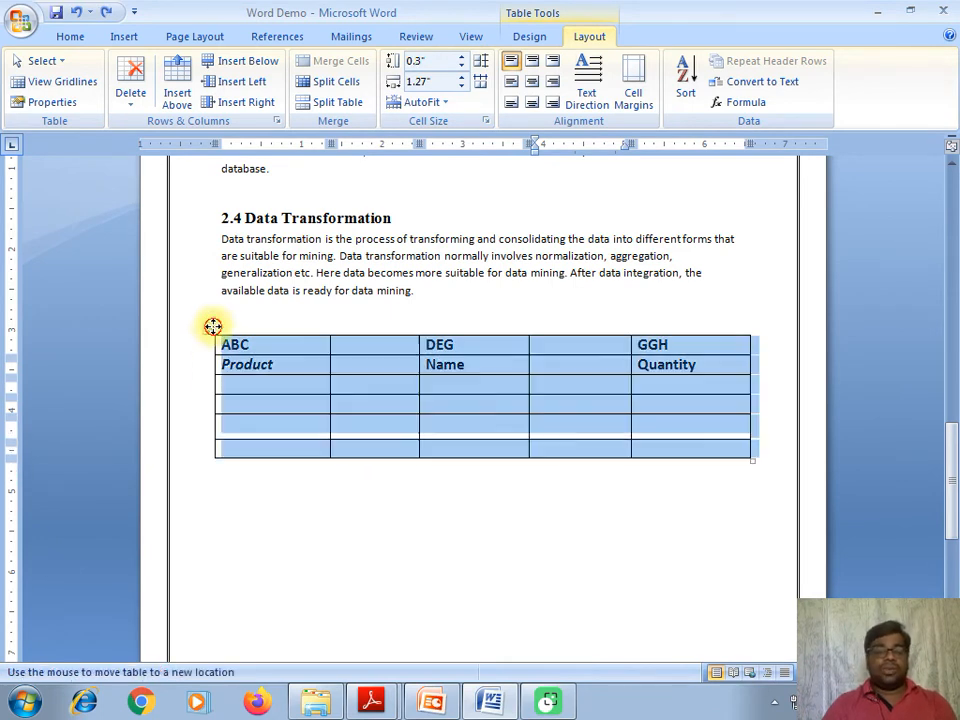
pyautogui.click(463, 58)
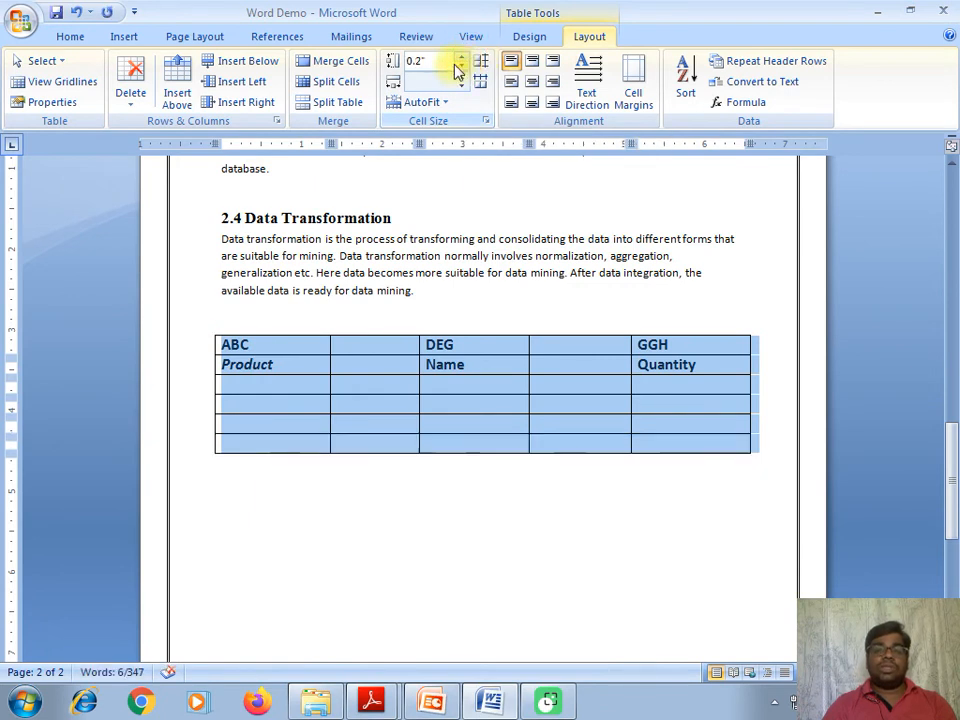
pyautogui.click(461, 58)
pyautogui.click(461, 58)
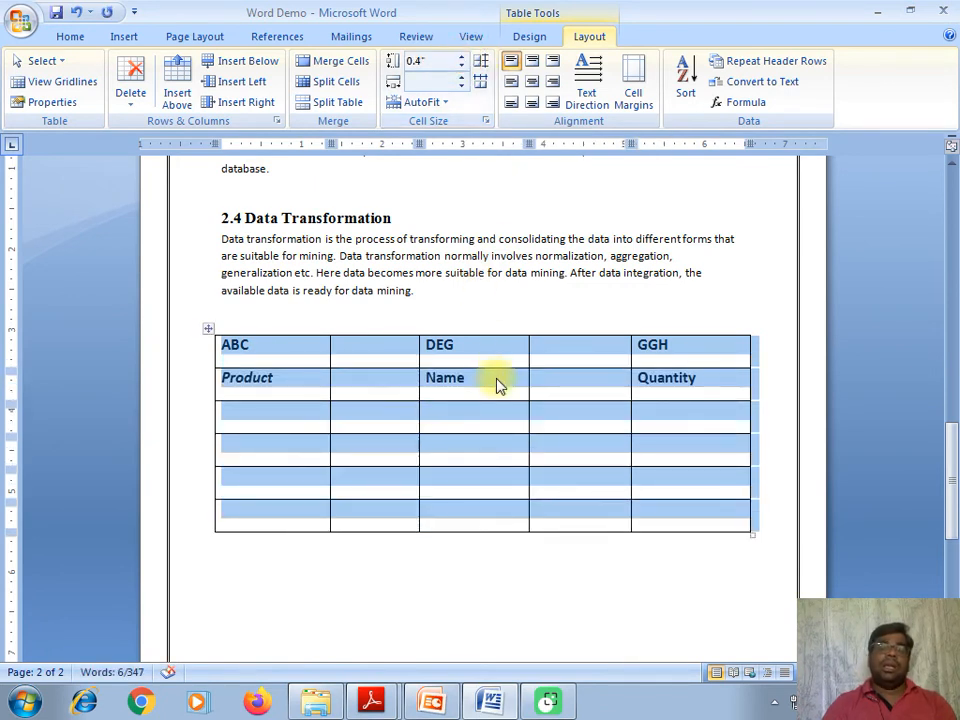
# - Select the empty second column of the table
pyautogui.click(500, 385)
pyautogui.click(371, 328)
pyautogui.moveTo(375, 339); pyautogui.dragTo(387, 530)
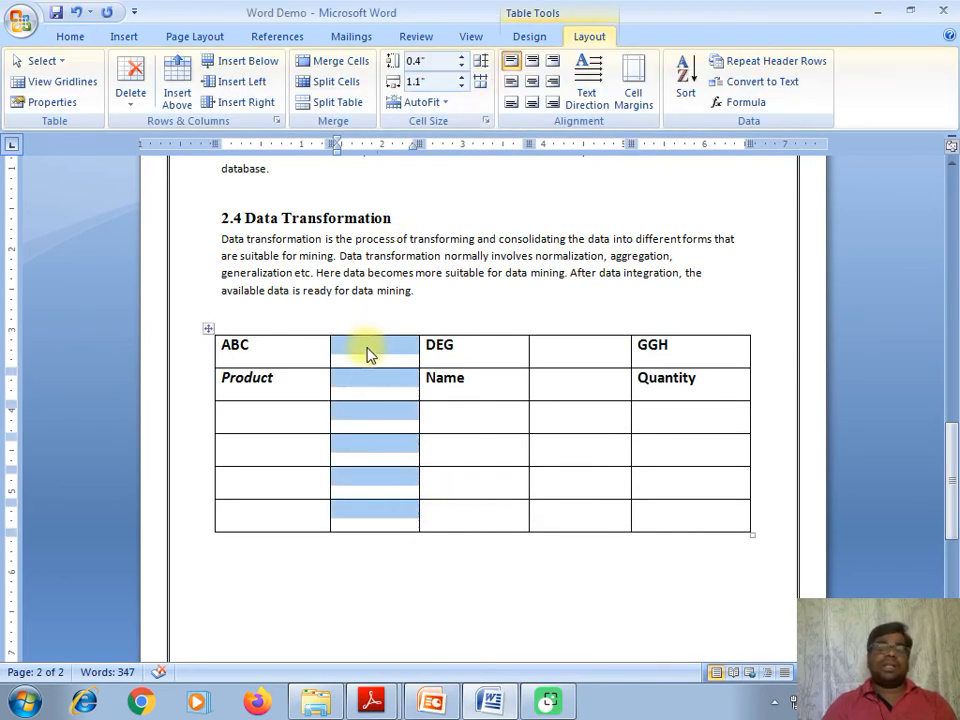
# - Widen the selected second column to about 1.4 inches
pyautogui.click(463, 78)
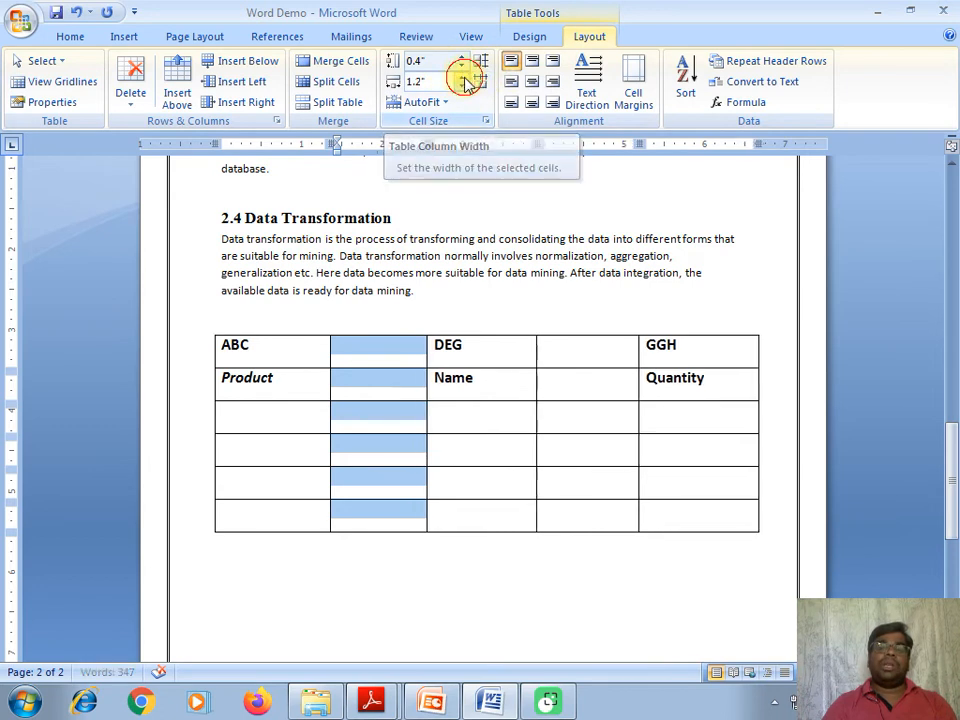
pyautogui.click(463, 78)
pyautogui.click(463, 78)
pyautogui.click(472, 512)
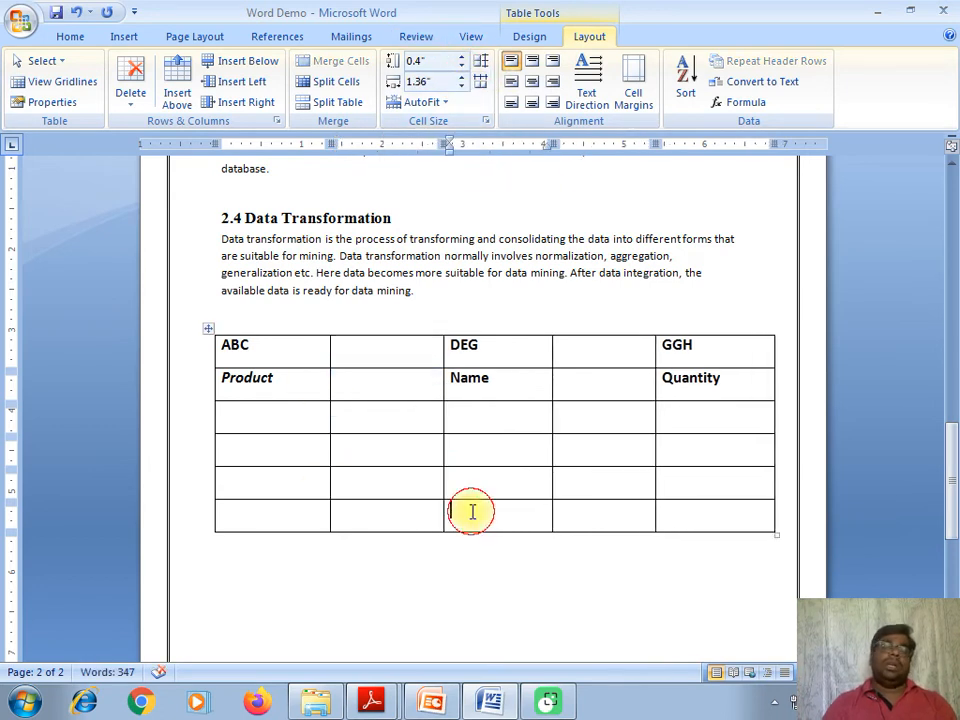
# - Try AutoFit Contents on the whole table, then undo the shrink
pyautogui.click(445, 103)
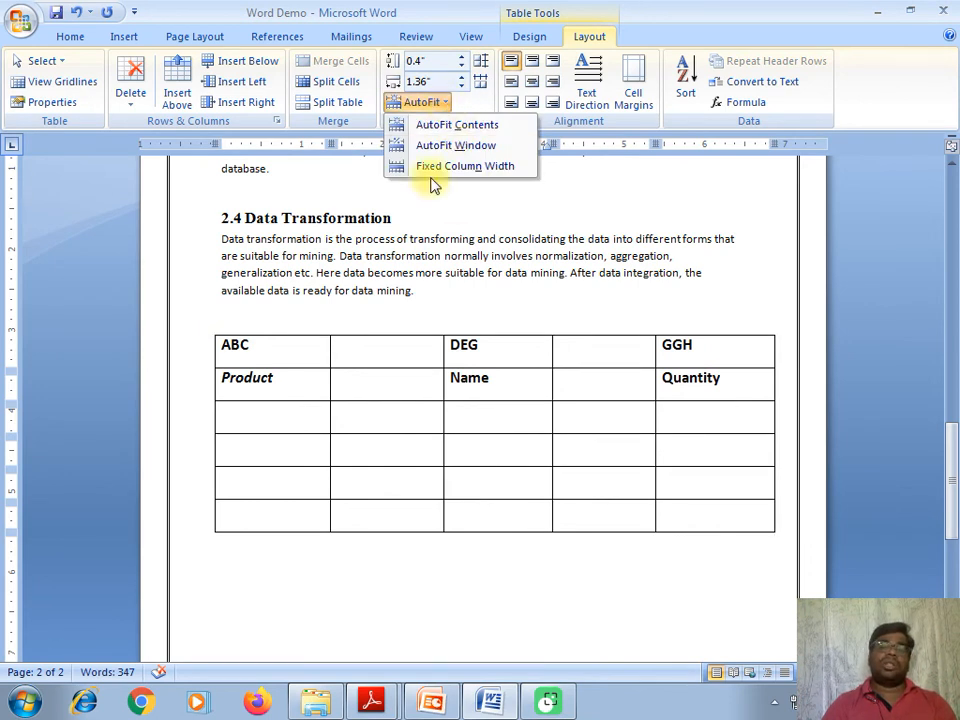
pyautogui.click(289, 422)
pyautogui.click(208, 330)
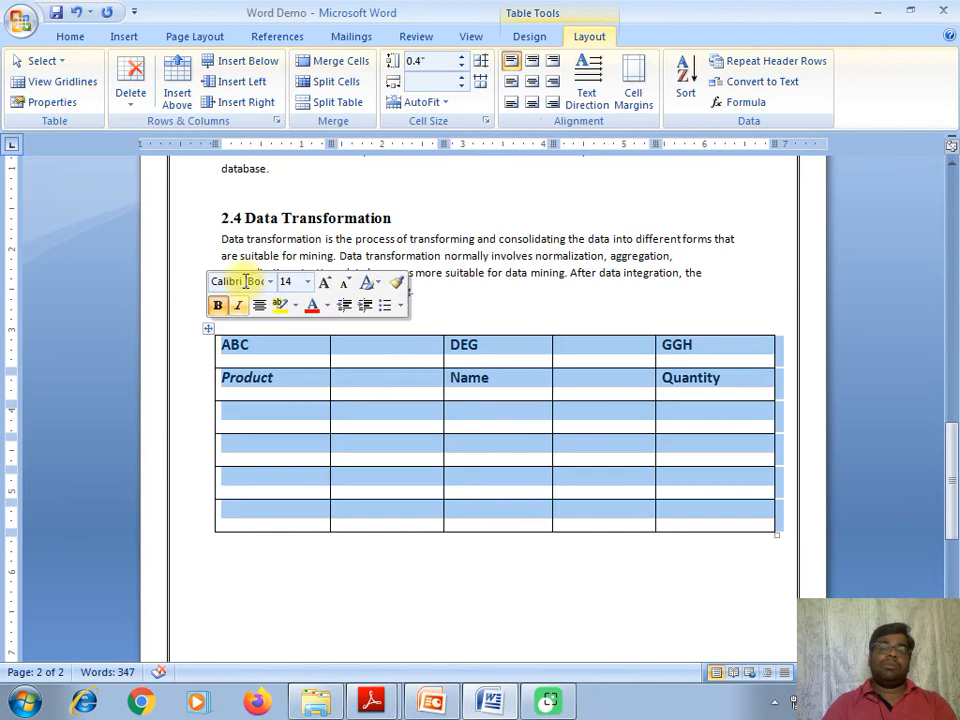
pyautogui.click(446, 104)
pyautogui.click(444, 124)
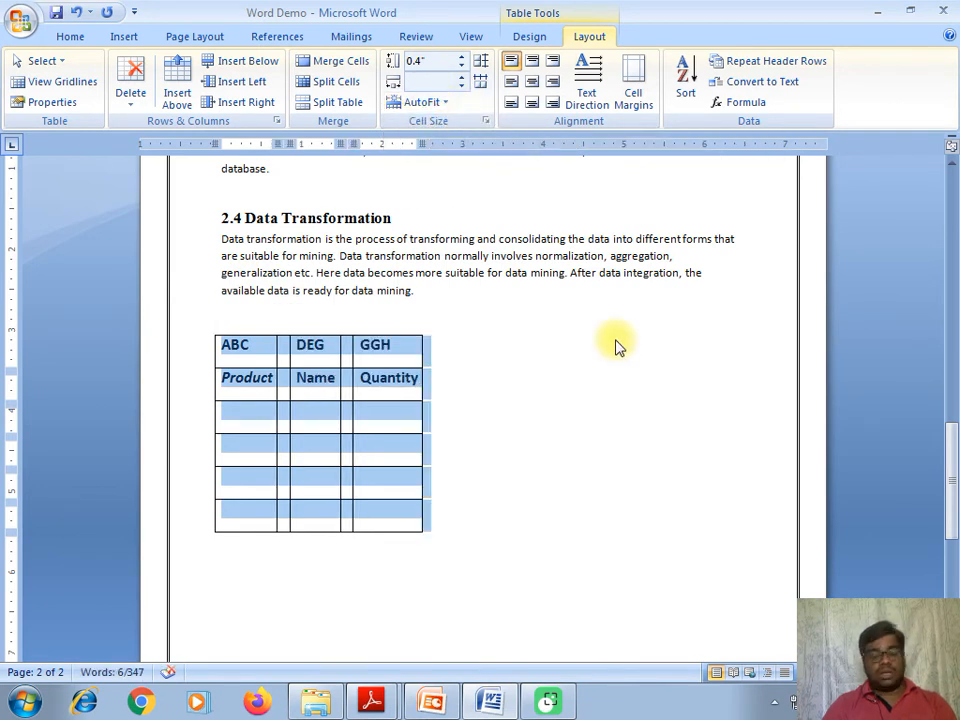
pyautogui.hotkey('ctrl', 'z')
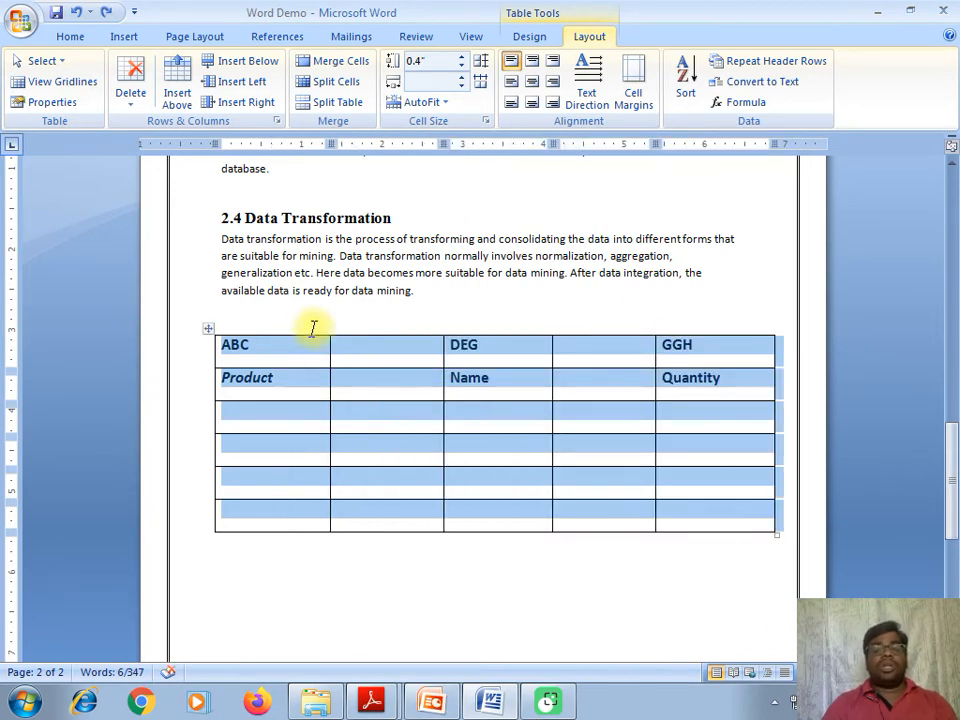
# - Try stretching the ABC row taller by dragging its border, then undo
pyautogui.click(370, 305)
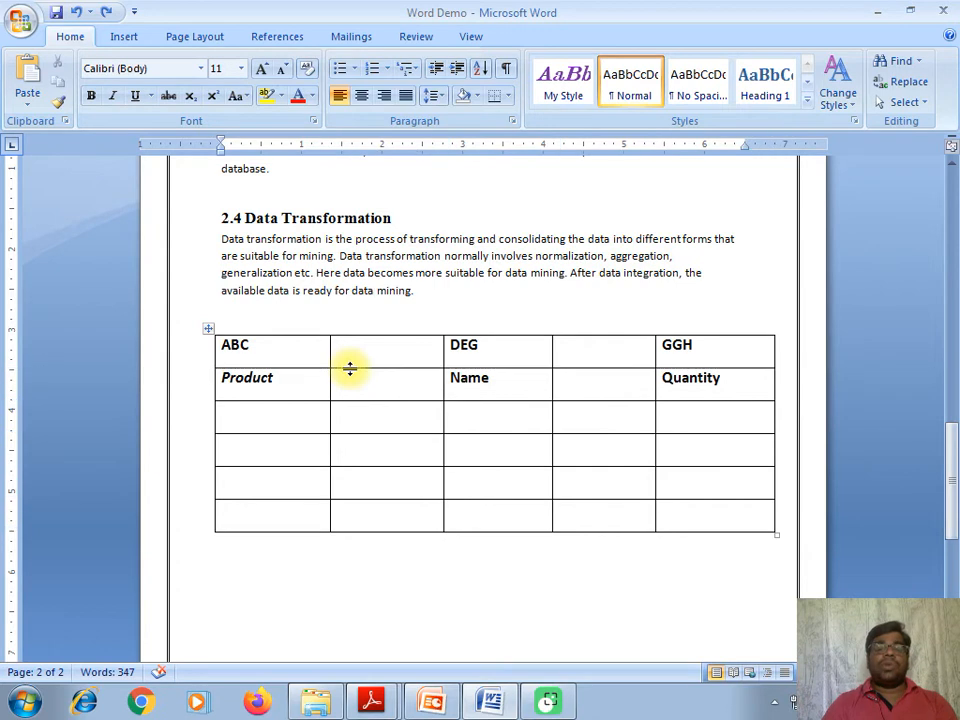
pyautogui.moveTo(350, 369); pyautogui.dragTo(359, 394)
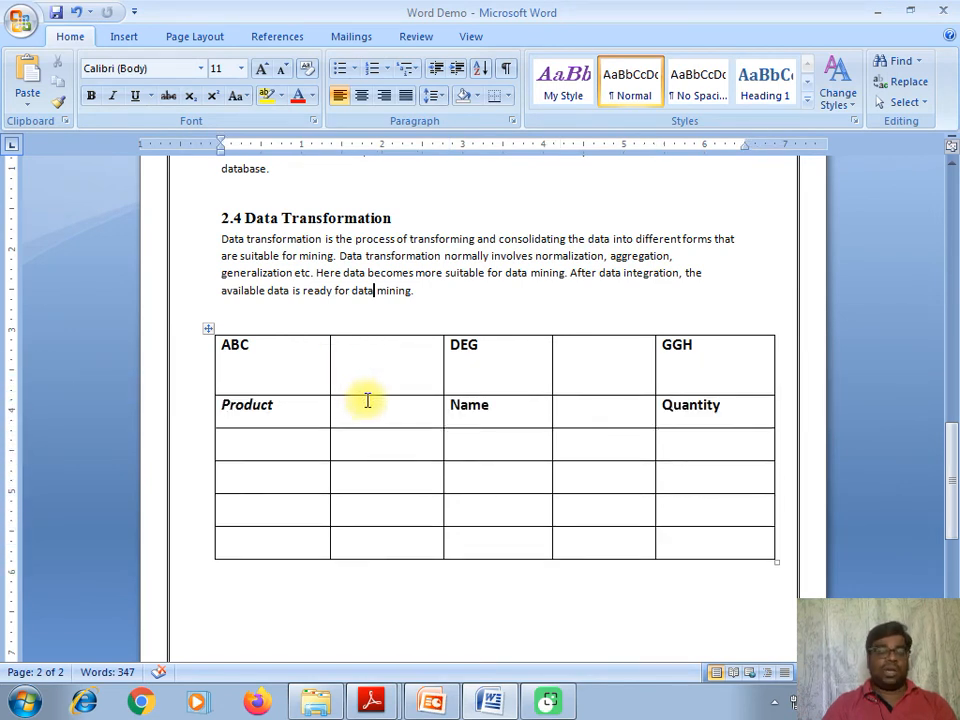
pyautogui.hotkey('ctrl', 'z')
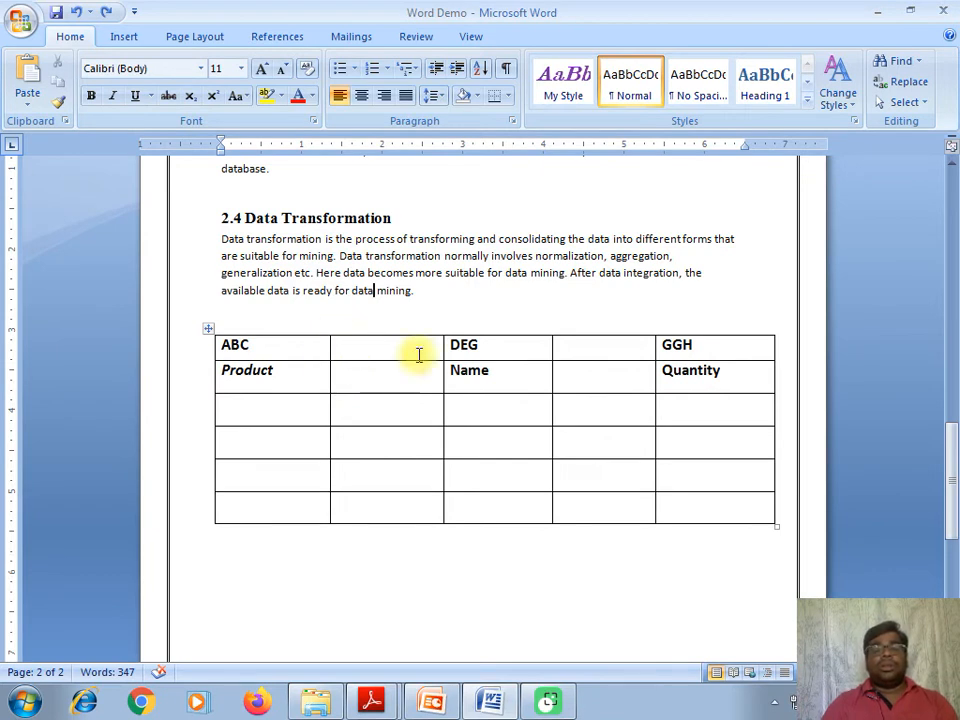
# - Shift the divider between the first two columns slightly left
pyautogui.click(331, 380)
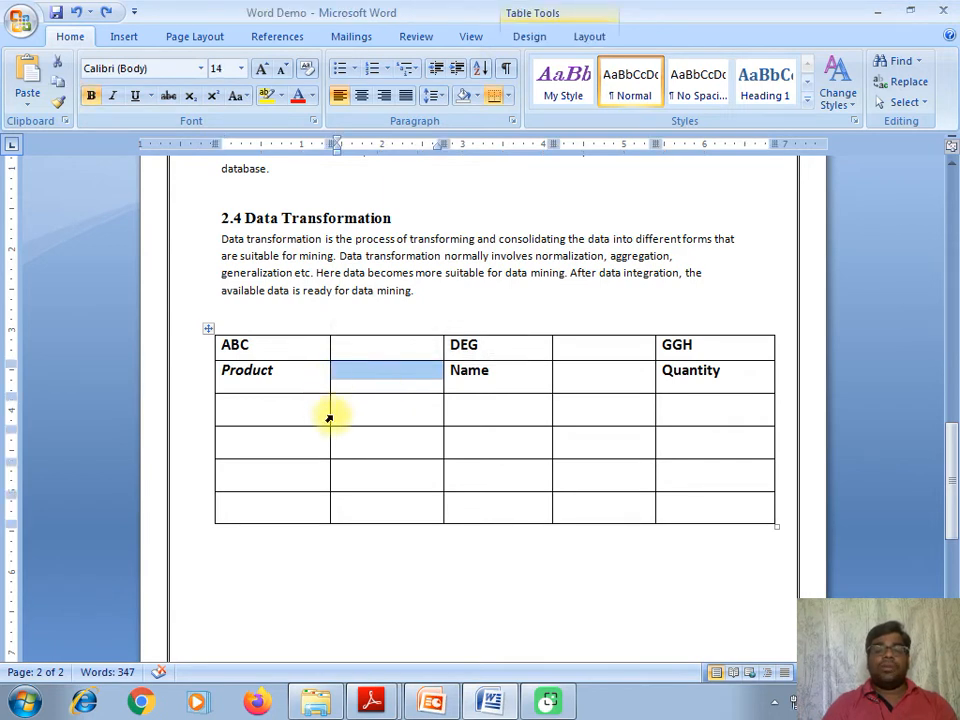
pyautogui.moveTo(328, 415)
pyautogui.mouseDown()
pyautogui.moveTo(381, 411)
pyautogui.moveTo(326, 407)
pyautogui.mouseUp()
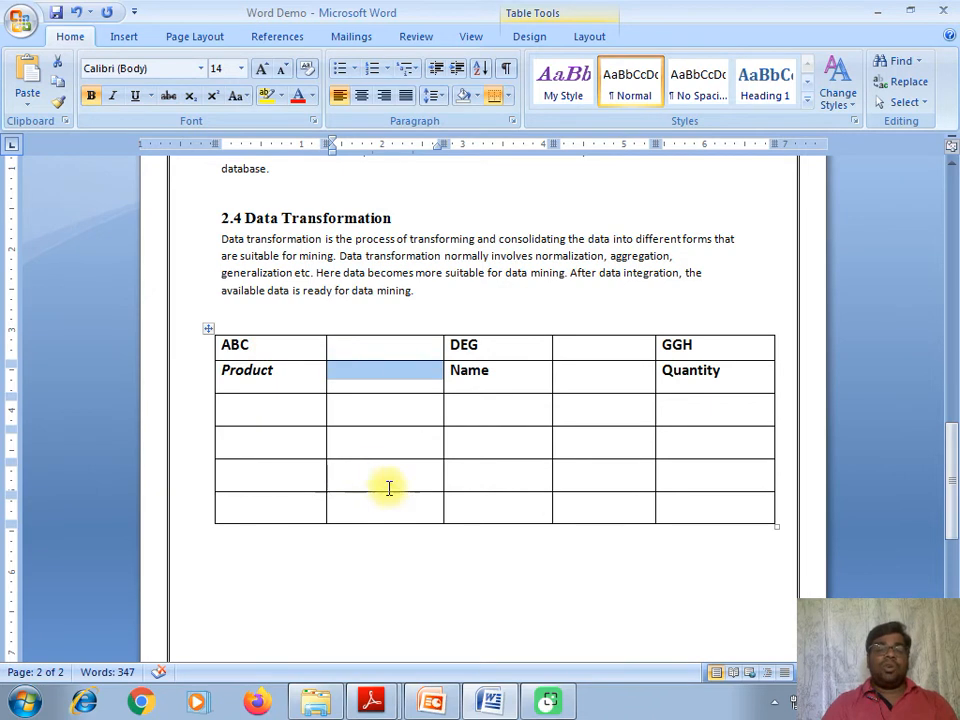
pyautogui.click(369, 416)
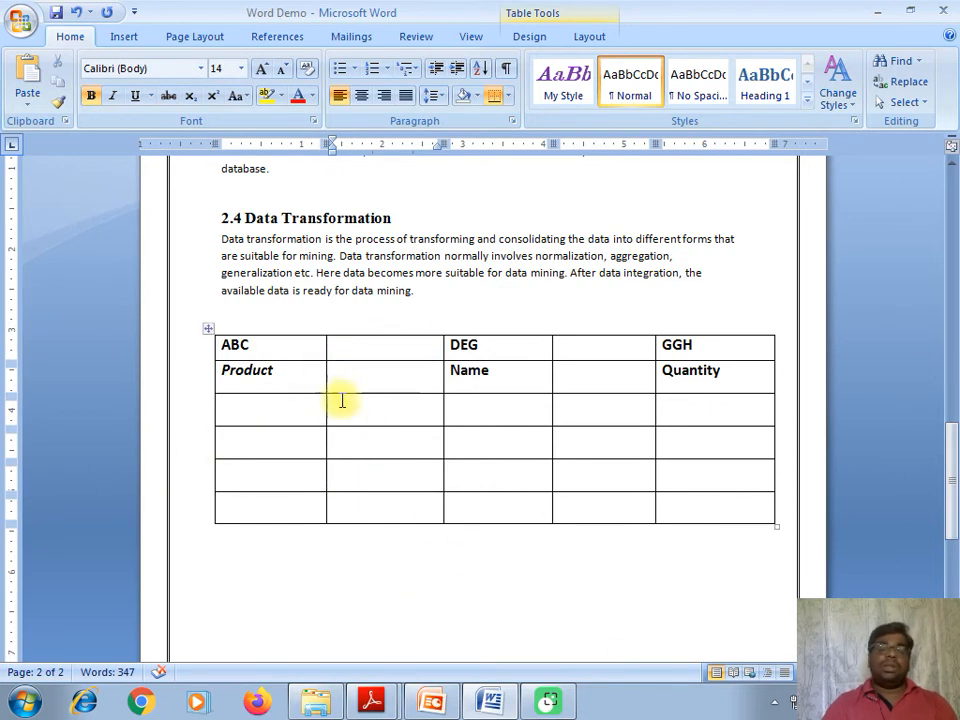
# - Try an outside border on the two empty second-column cells, then undo it
pyautogui.moveTo(347, 386); pyautogui.dragTo(381, 420)
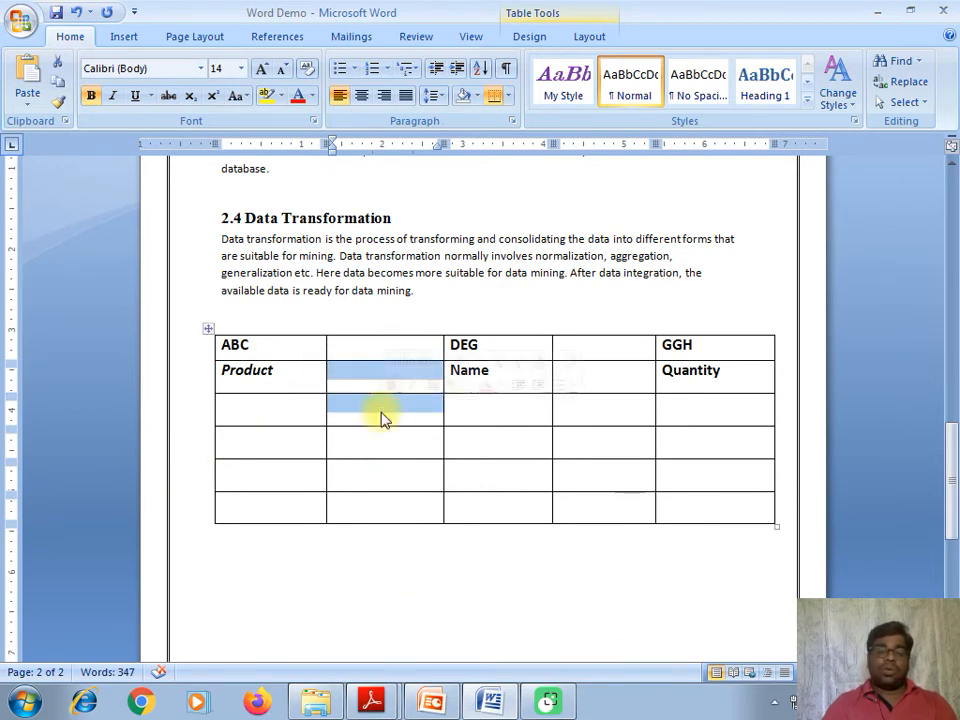
pyautogui.click(590, 37)
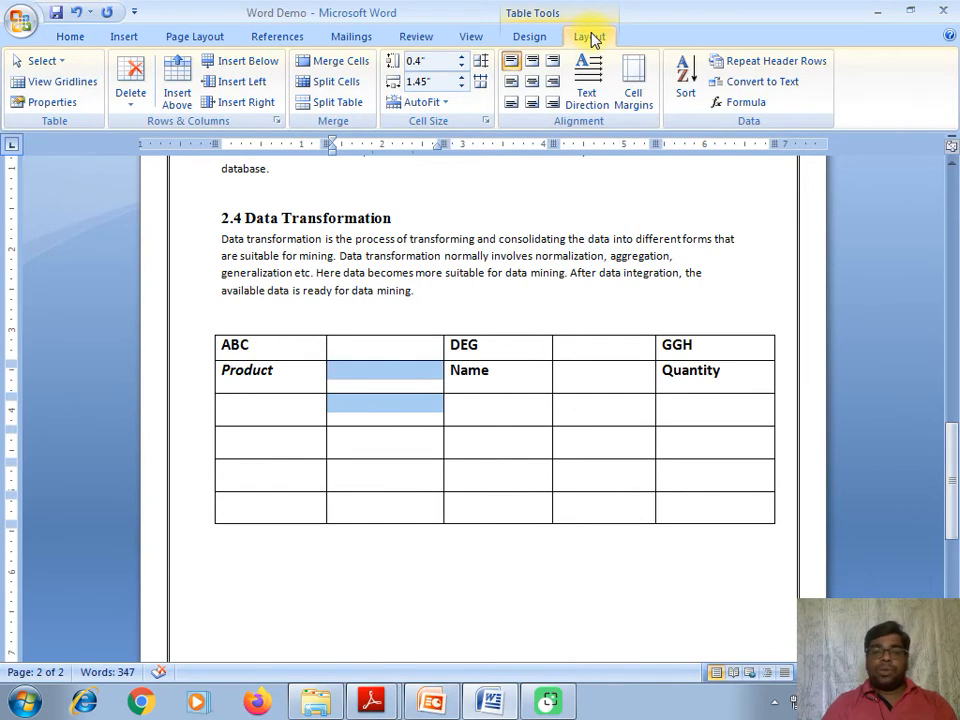
pyautogui.click(532, 38)
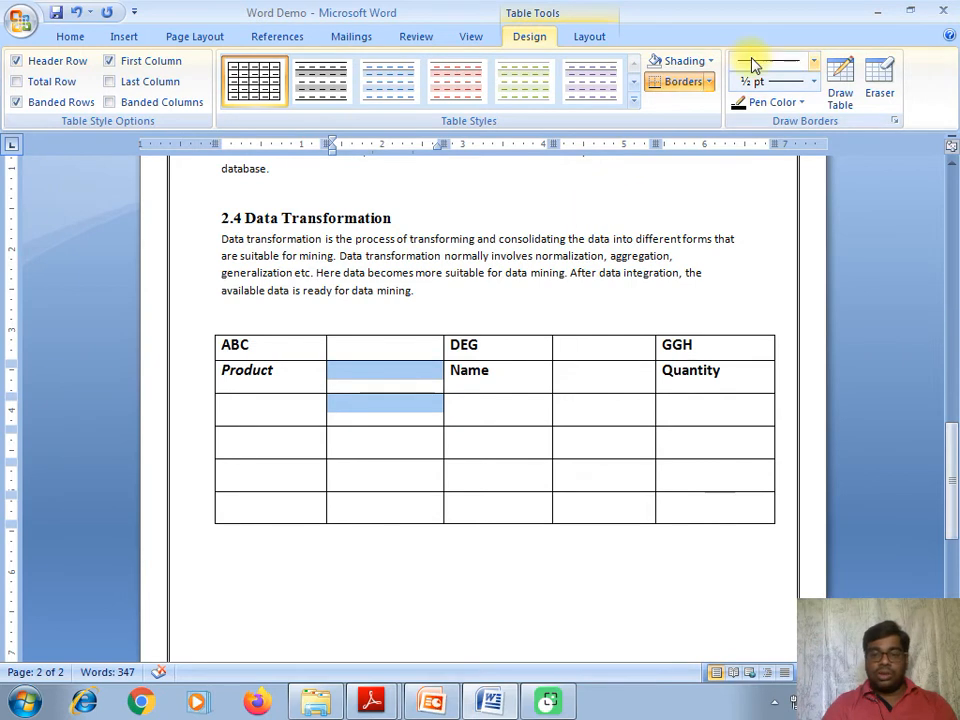
pyautogui.click(710, 82)
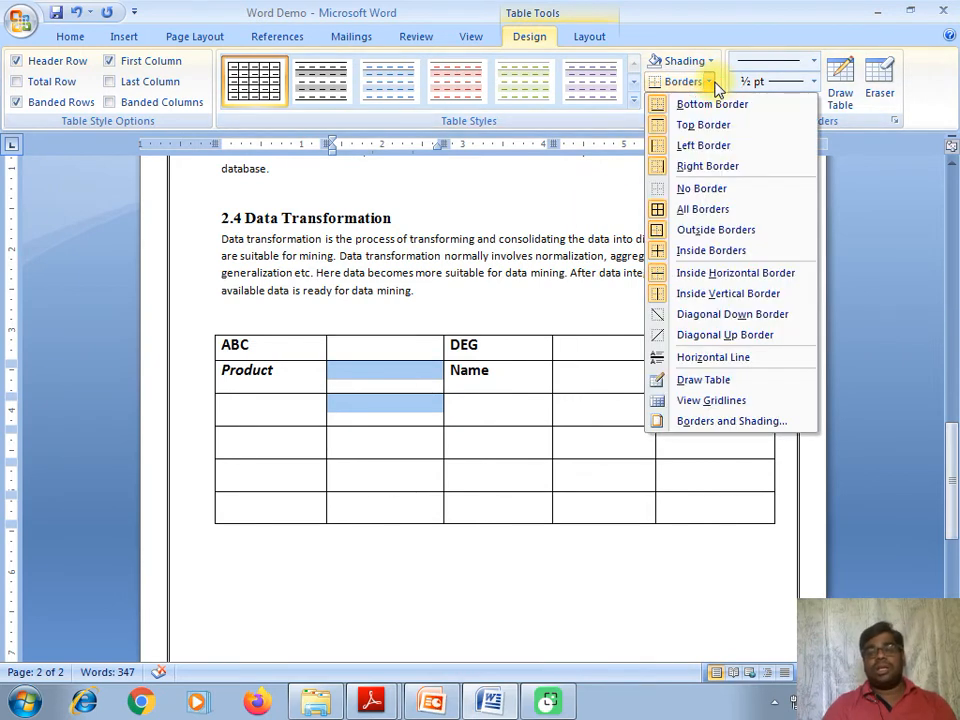
pyautogui.click(703, 230)
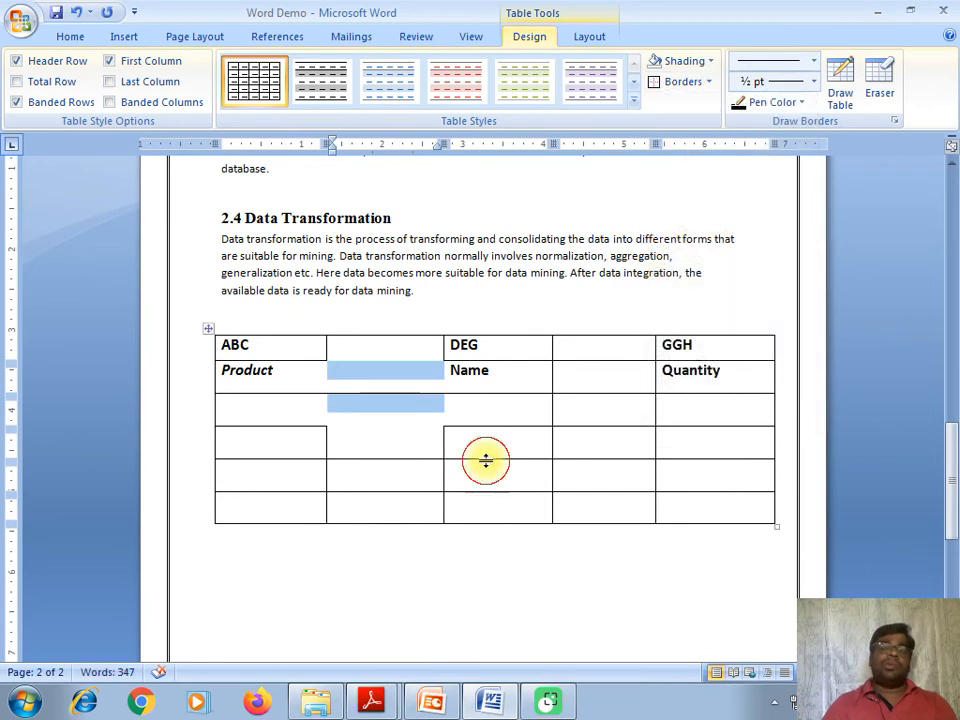
pyautogui.click(392, 429)
pyautogui.click(407, 398)
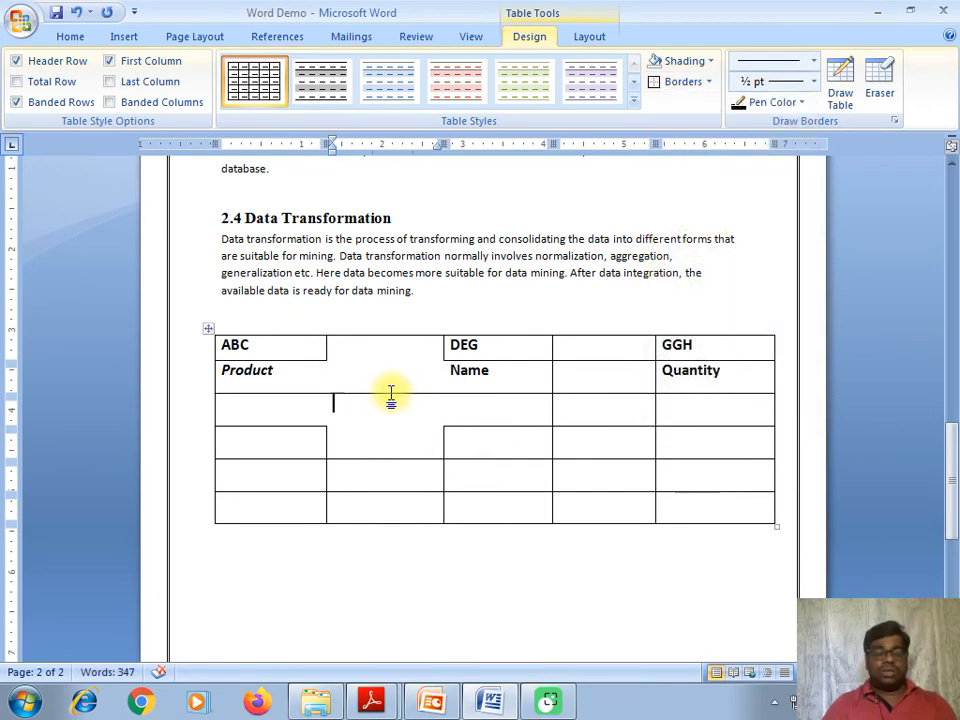
pyautogui.hotkey('ctrl', 'z')
# - Remove all borders from the entire table
pyautogui.click(422, 410)
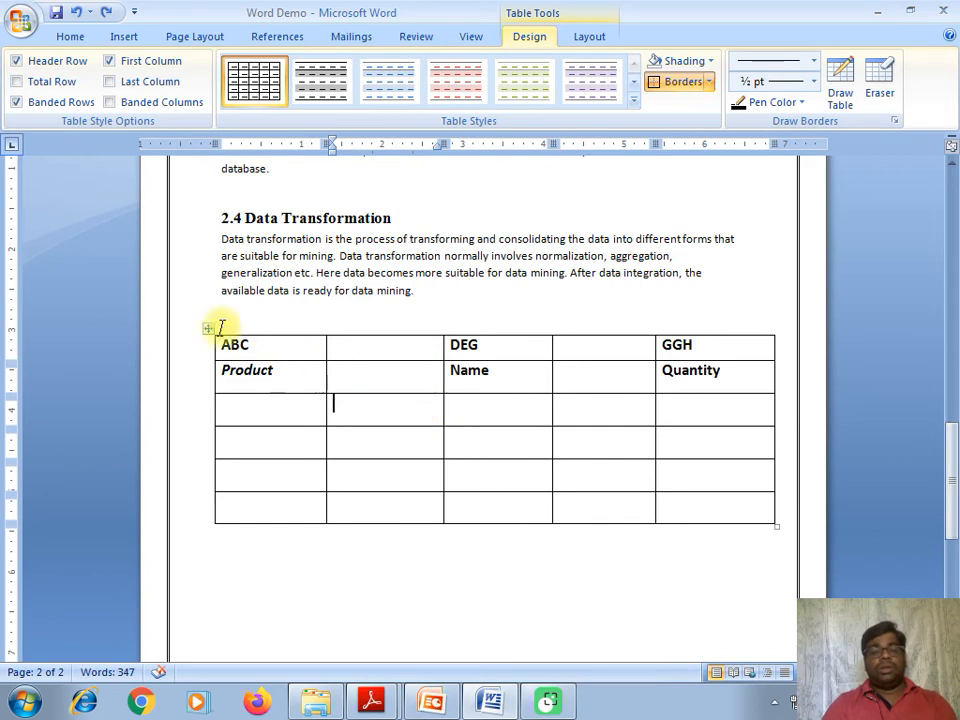
pyautogui.click(208, 333)
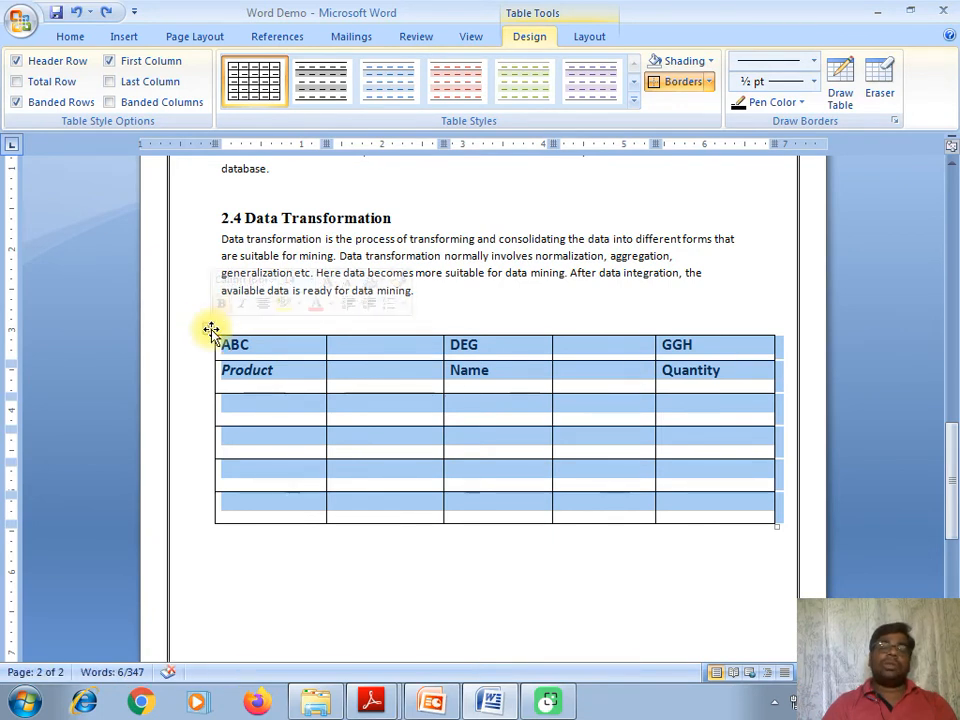
pyautogui.click(709, 82)
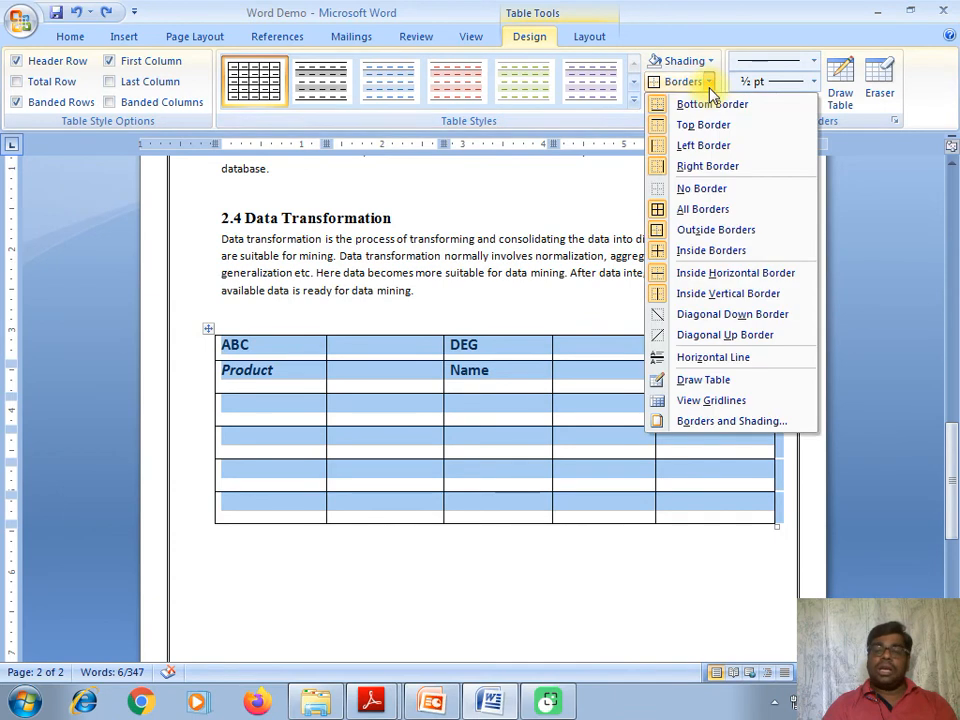
pyautogui.click(700, 187)
pyautogui.click(552, 499)
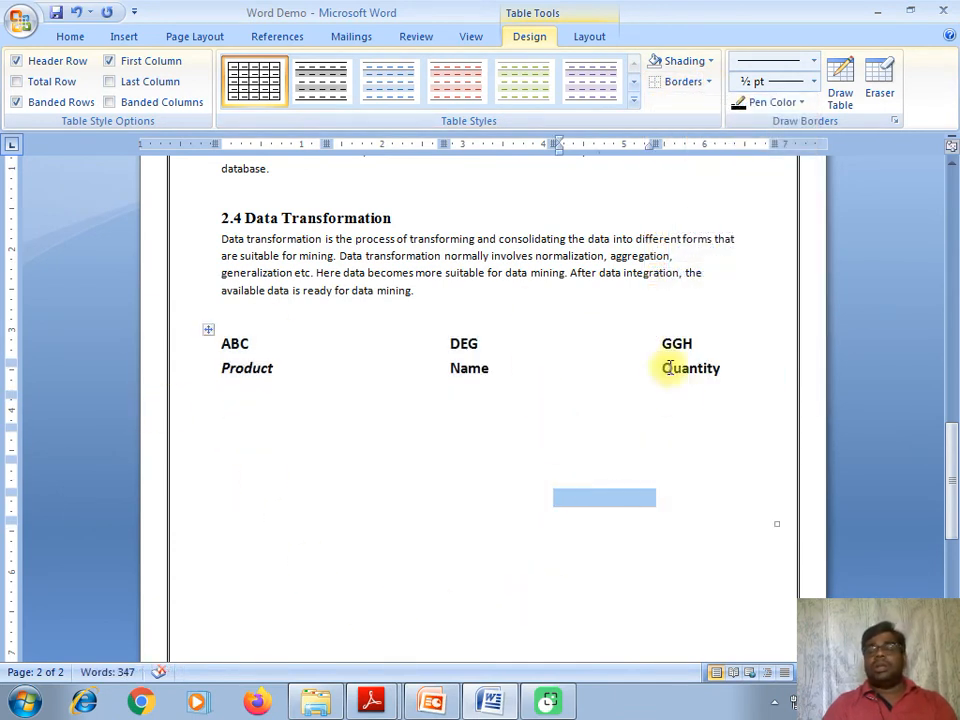
pyautogui.click(208, 331)
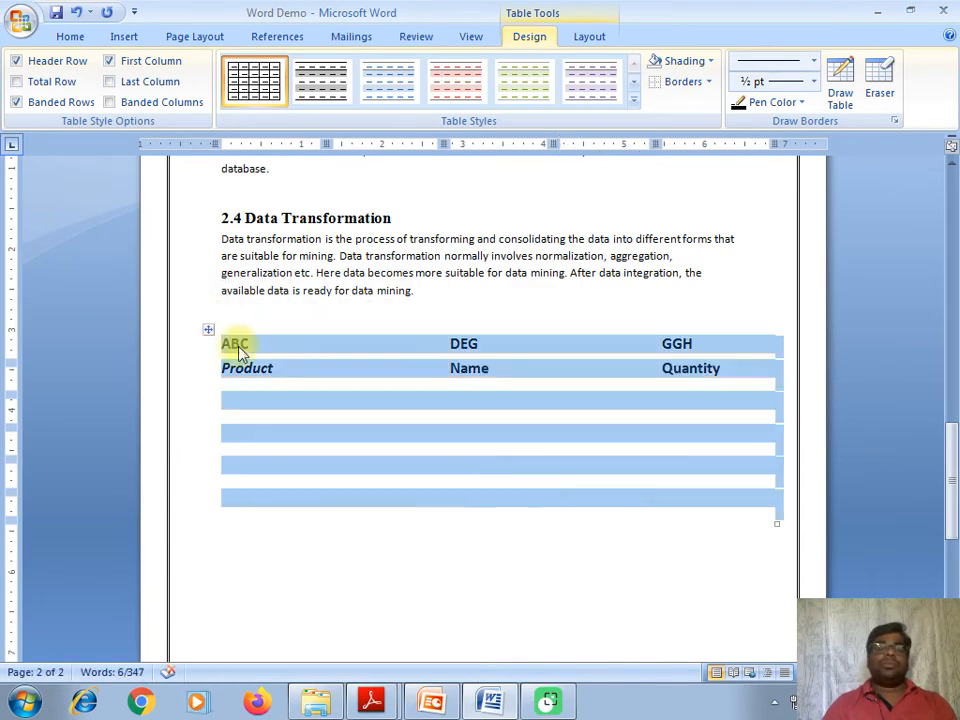
pyautogui.click(300, 366)
pyautogui.click(209, 329)
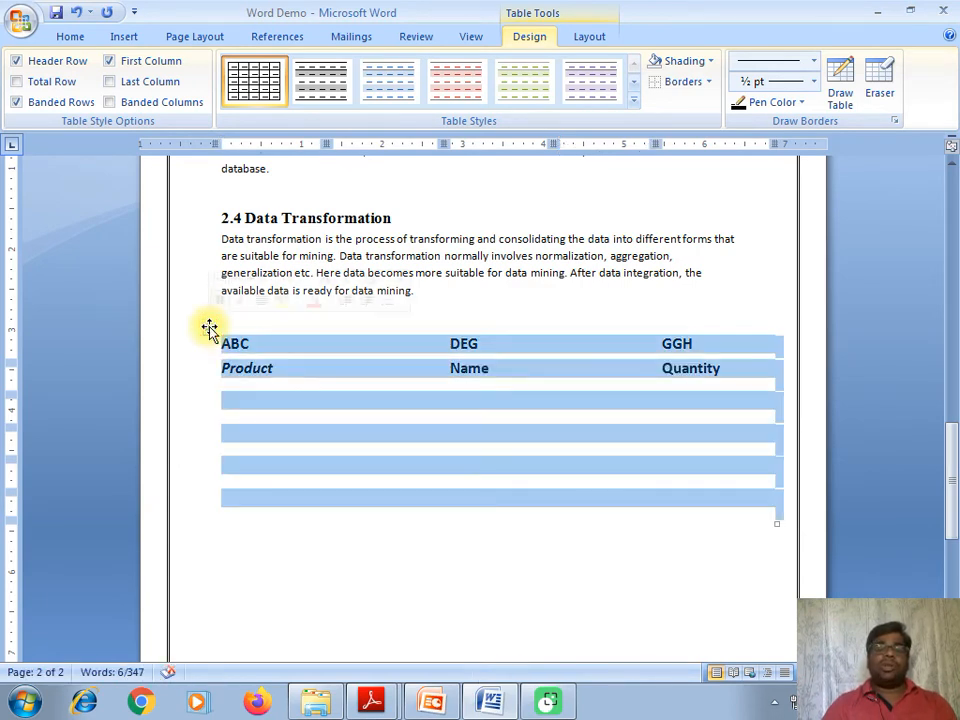
pyautogui.click(315, 398)
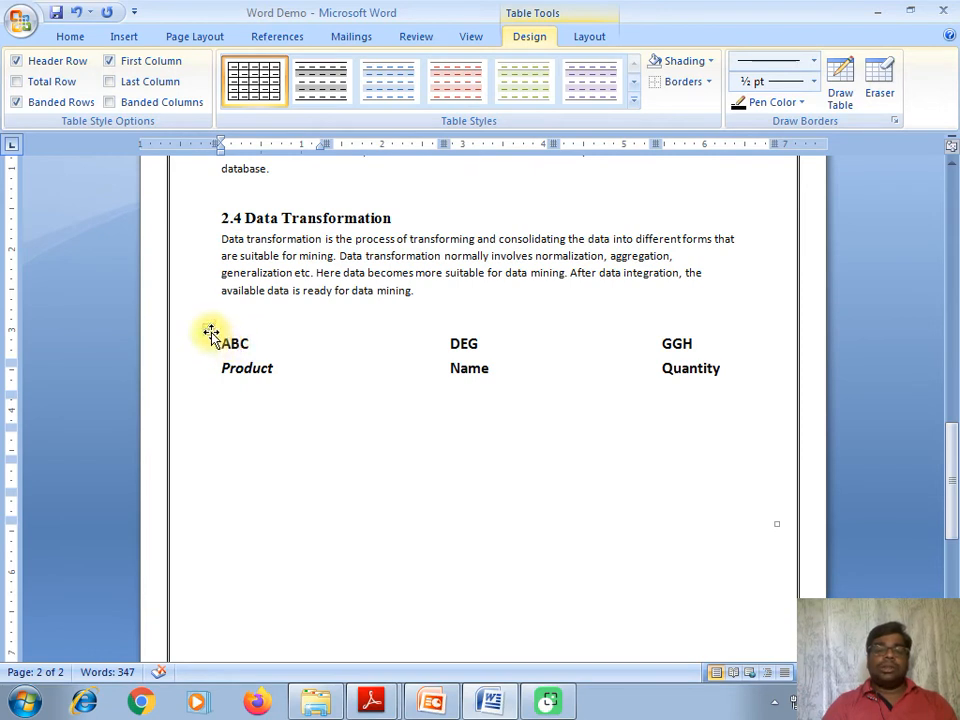
# - Put a full border around the GGH header cell
pyautogui.moveTo(228, 343); pyautogui.dragTo(735, 345)
pyautogui.click(735, 345)
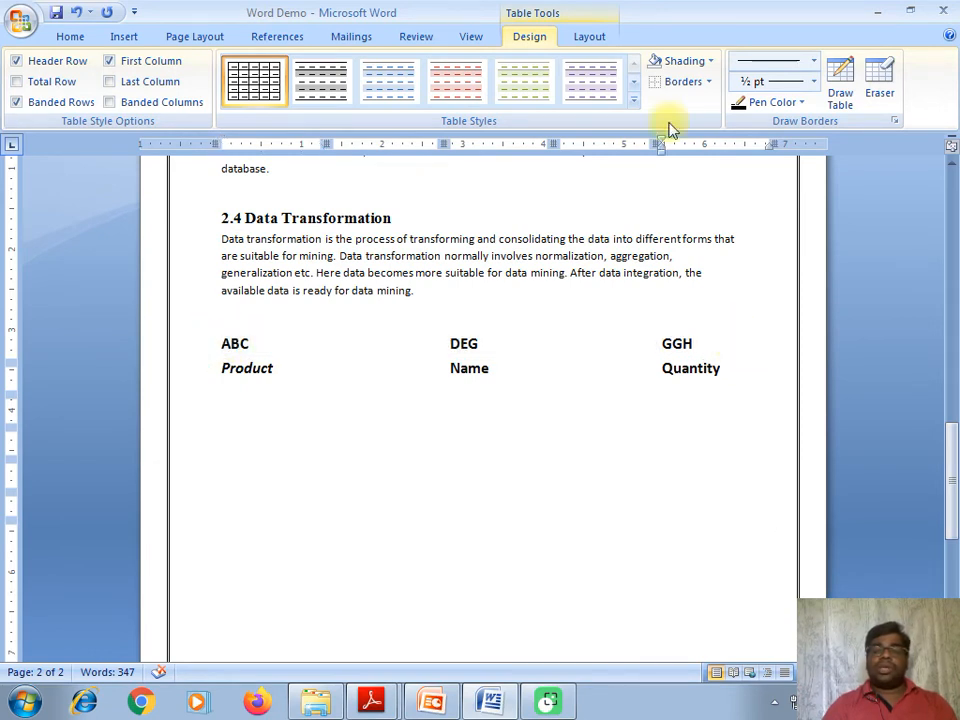
pyautogui.click(709, 82)
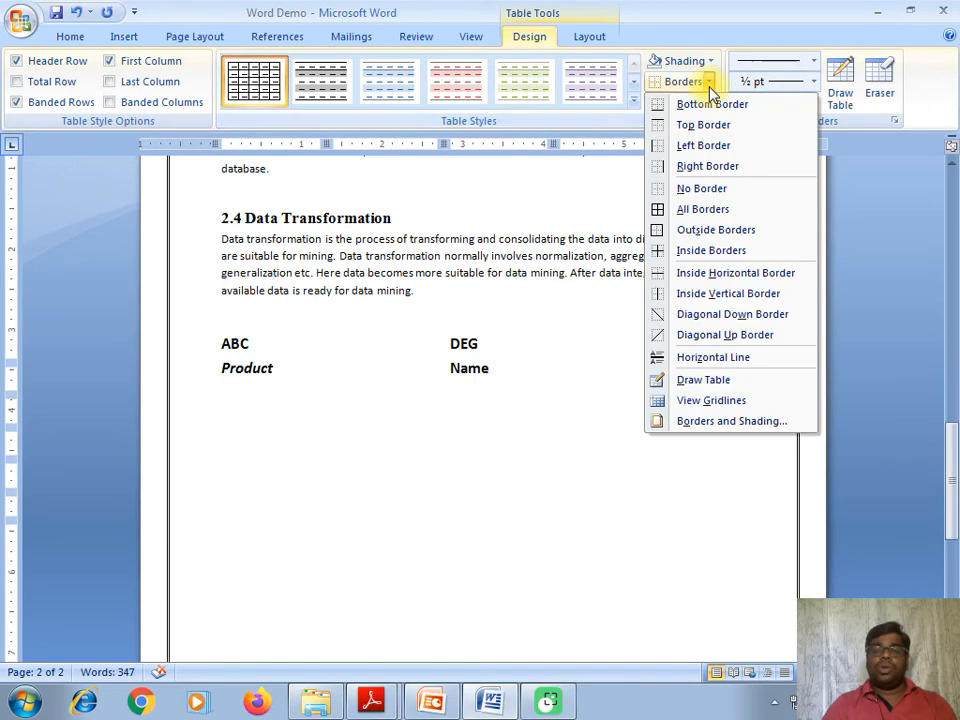
pyautogui.click(686, 209)
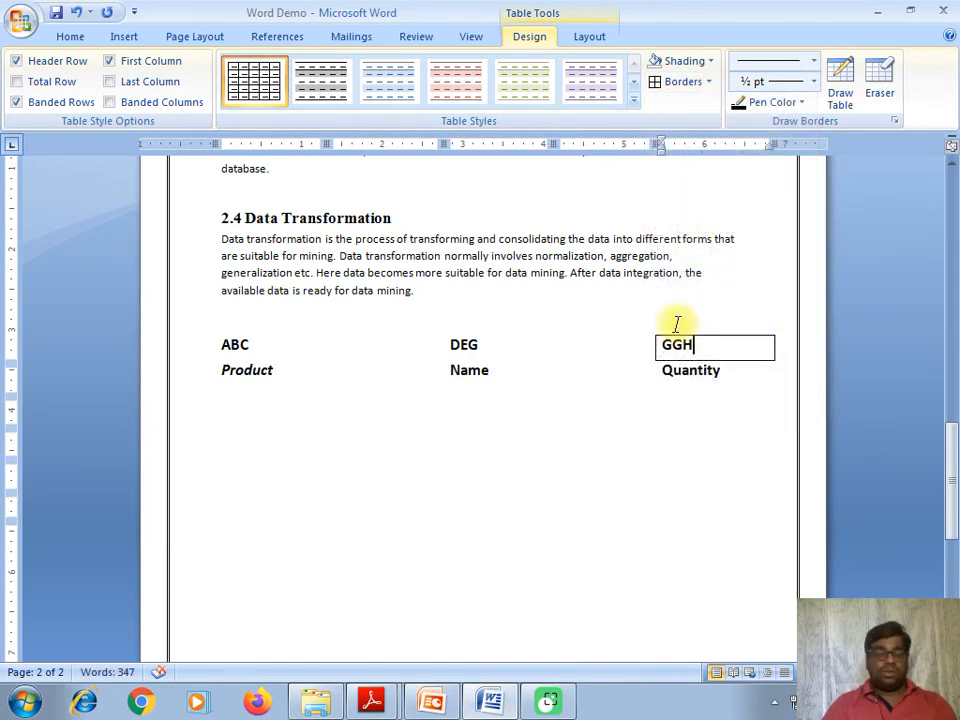
pyautogui.click(546, 433)
pyautogui.click(208, 329)
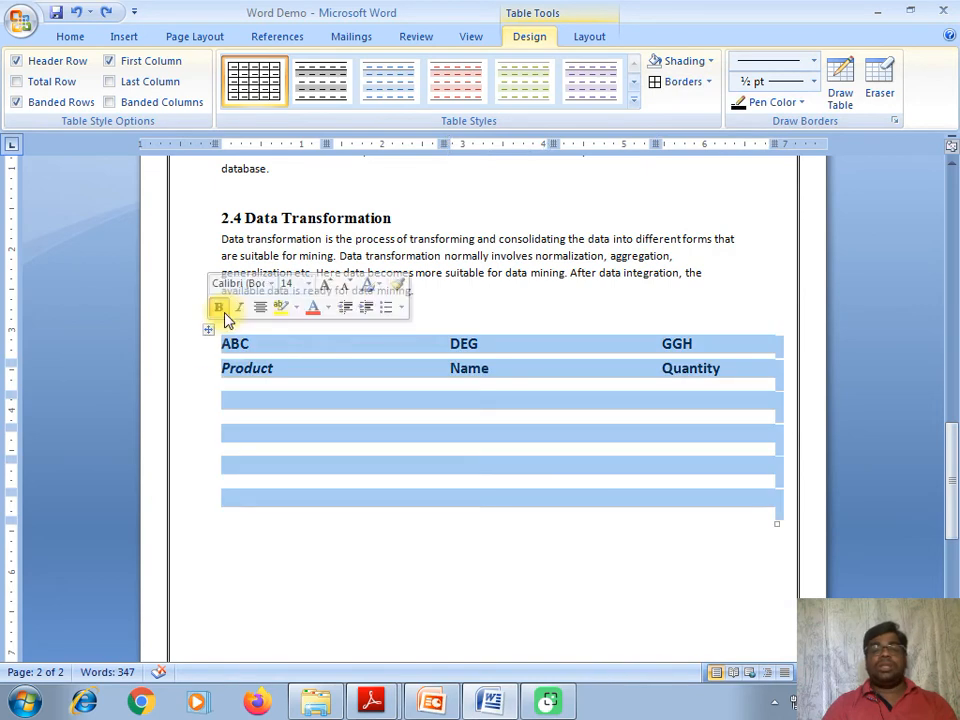
# - Apply All Borders to every cell of the table
pyautogui.click(708, 84)
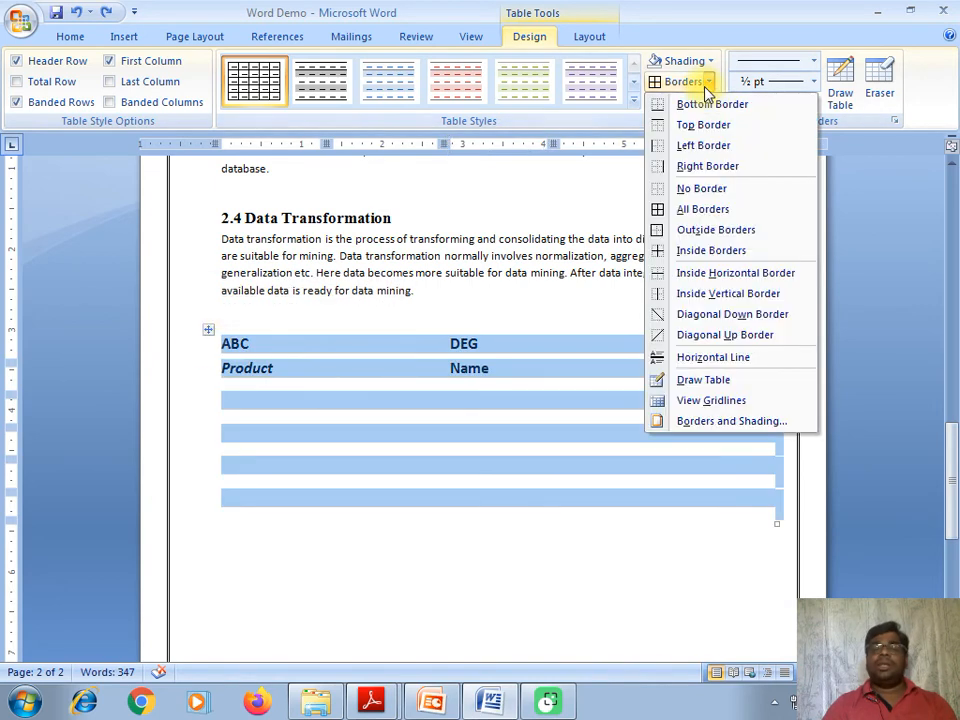
pyautogui.click(697, 209)
pyautogui.click(594, 388)
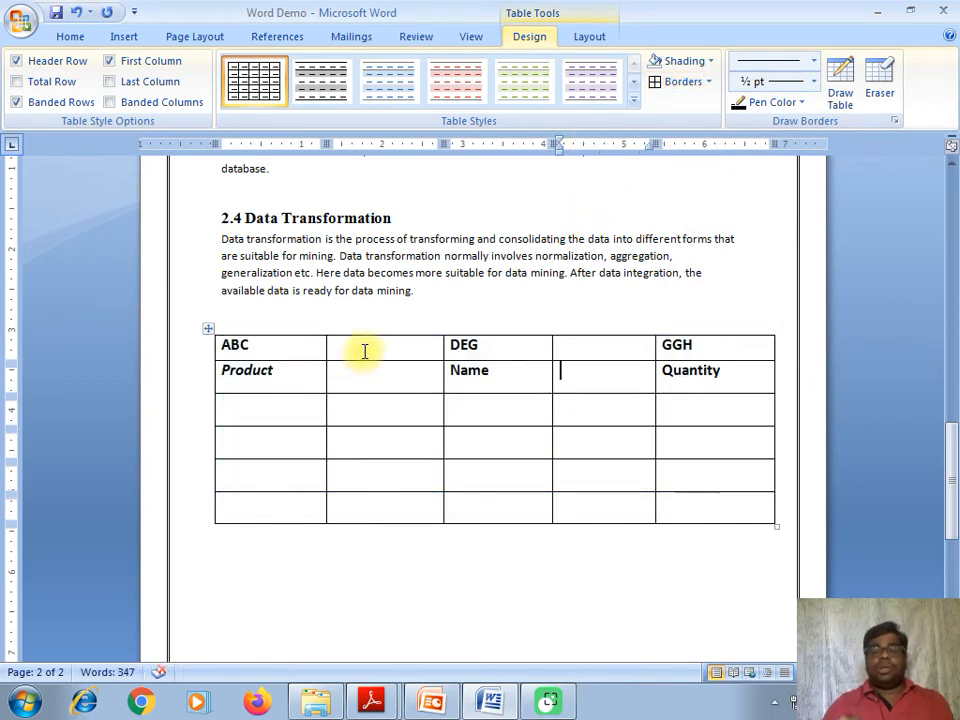
# - Remove the second column's right border, then restore it
pyautogui.moveTo(365, 351); pyautogui.dragTo(369, 514)
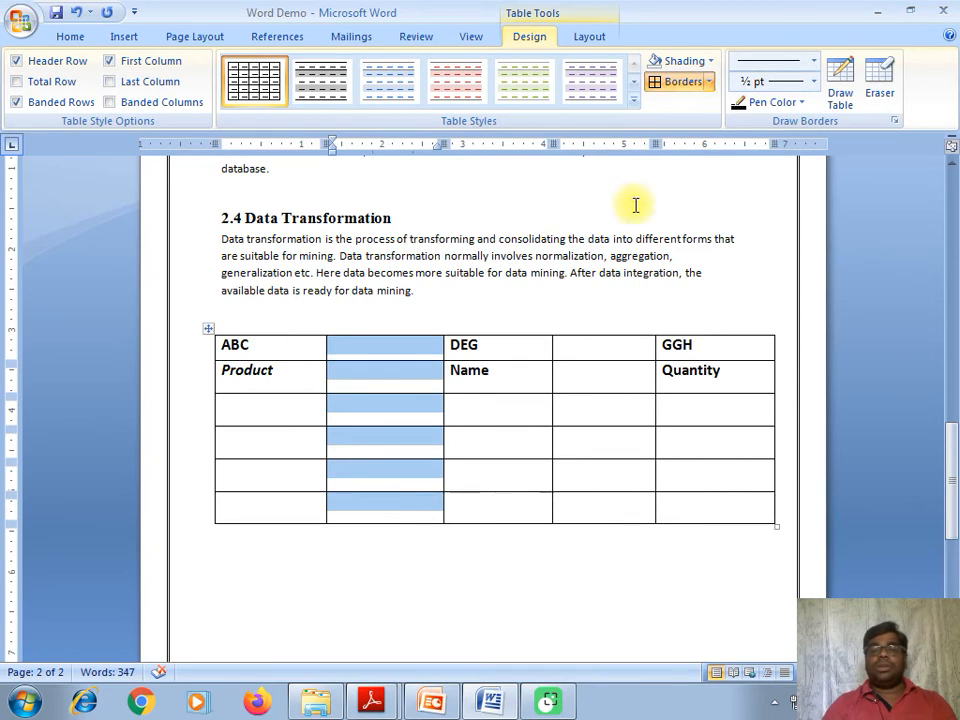
pyautogui.click(709, 83)
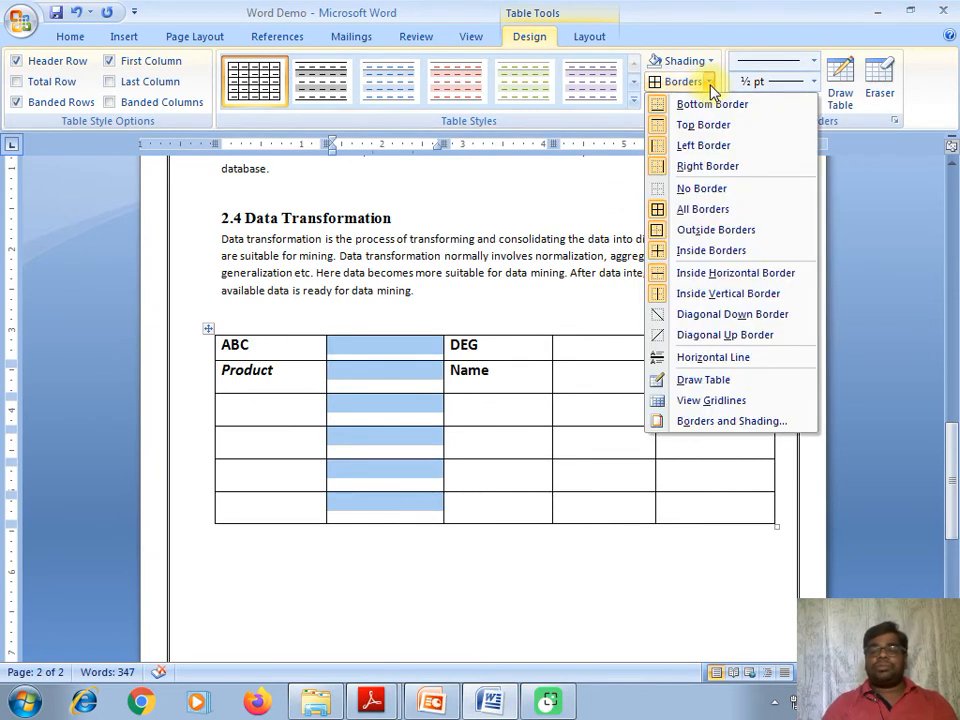
pyautogui.click(682, 165)
pyautogui.click(410, 565)
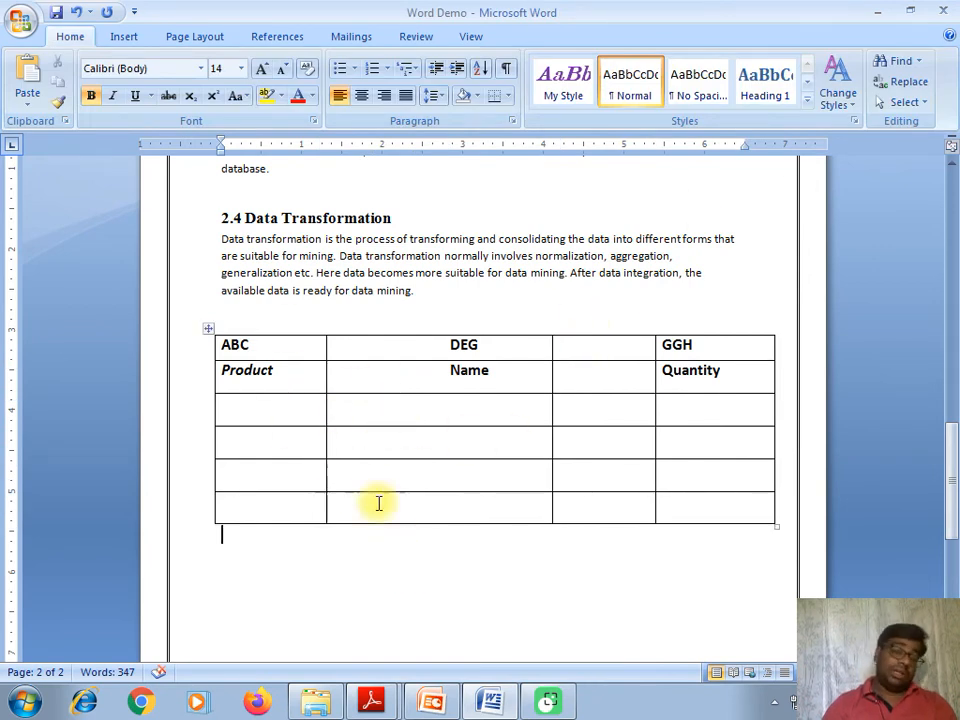
pyautogui.moveTo(377, 349); pyautogui.dragTo(366, 496)
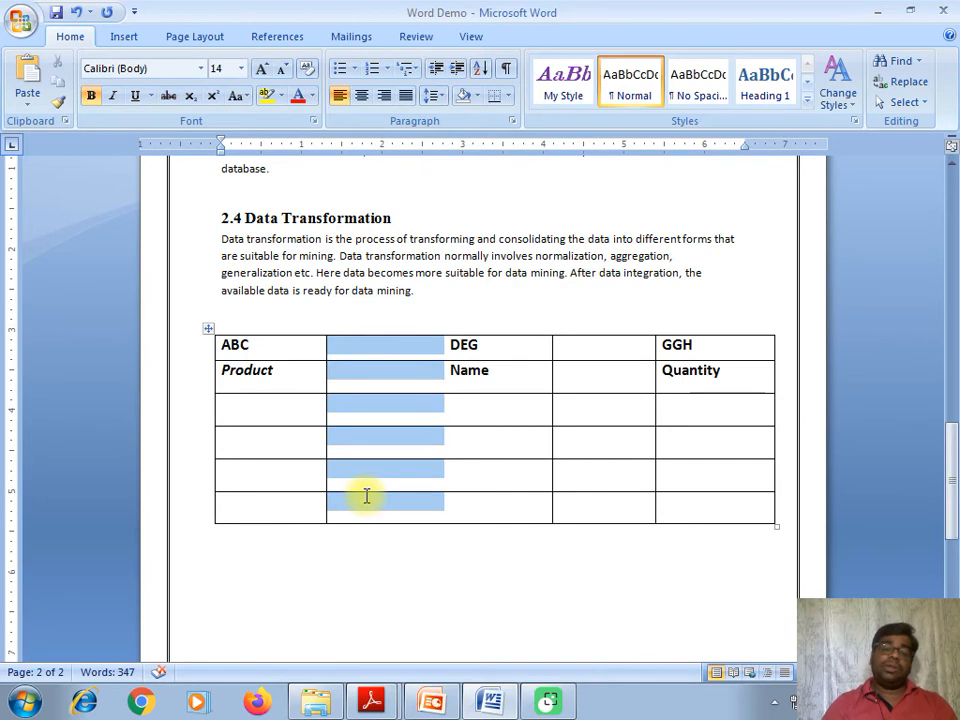
pyautogui.click(709, 82)
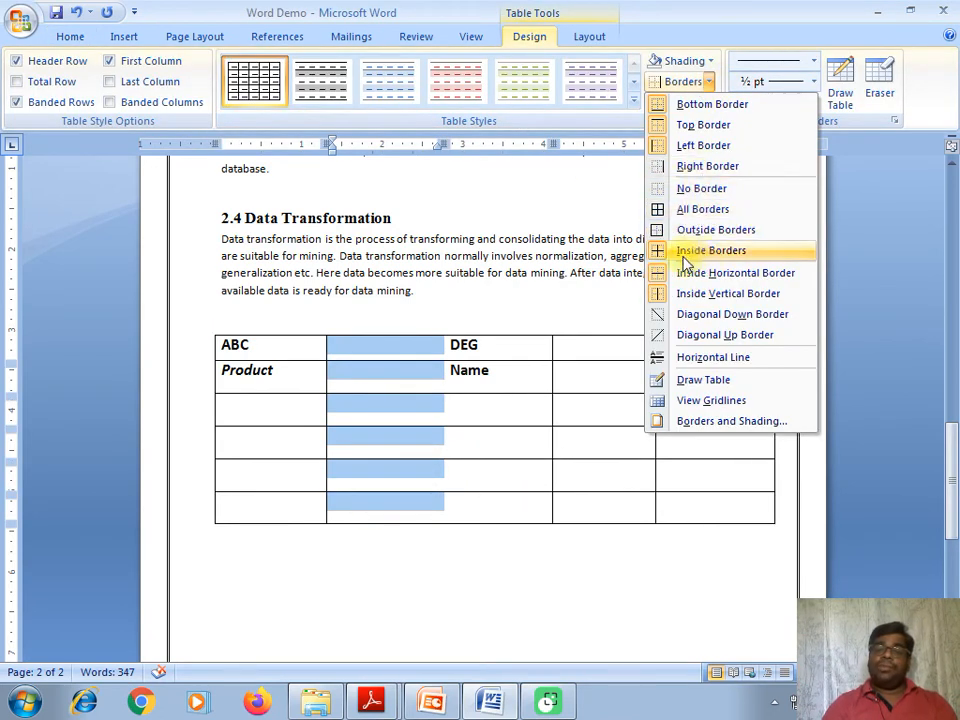
pyautogui.click(707, 166)
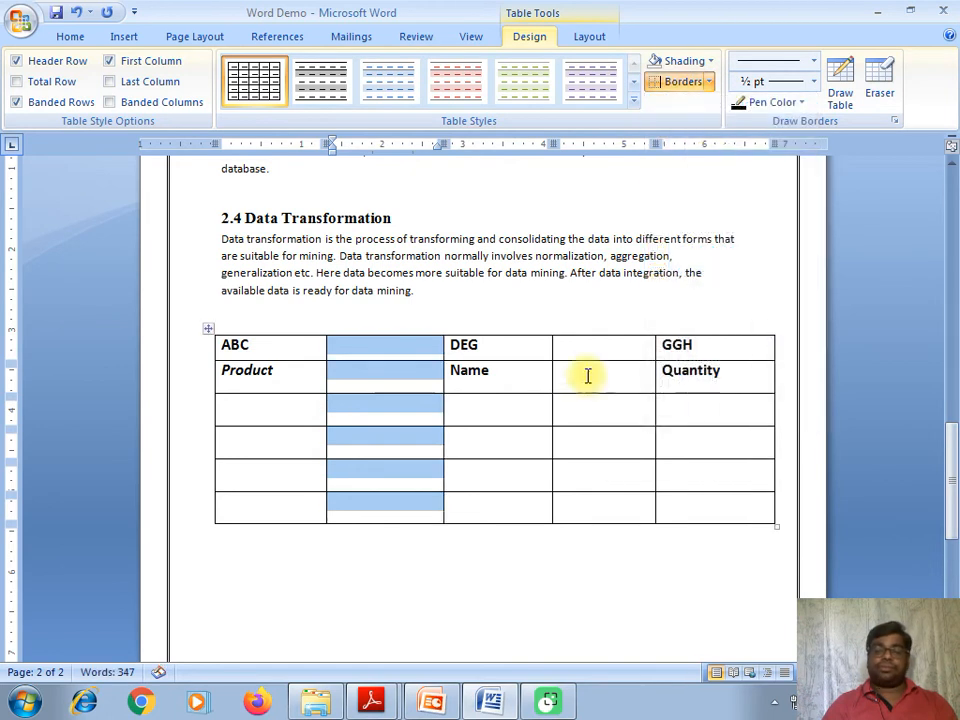
pyautogui.click(589, 377)
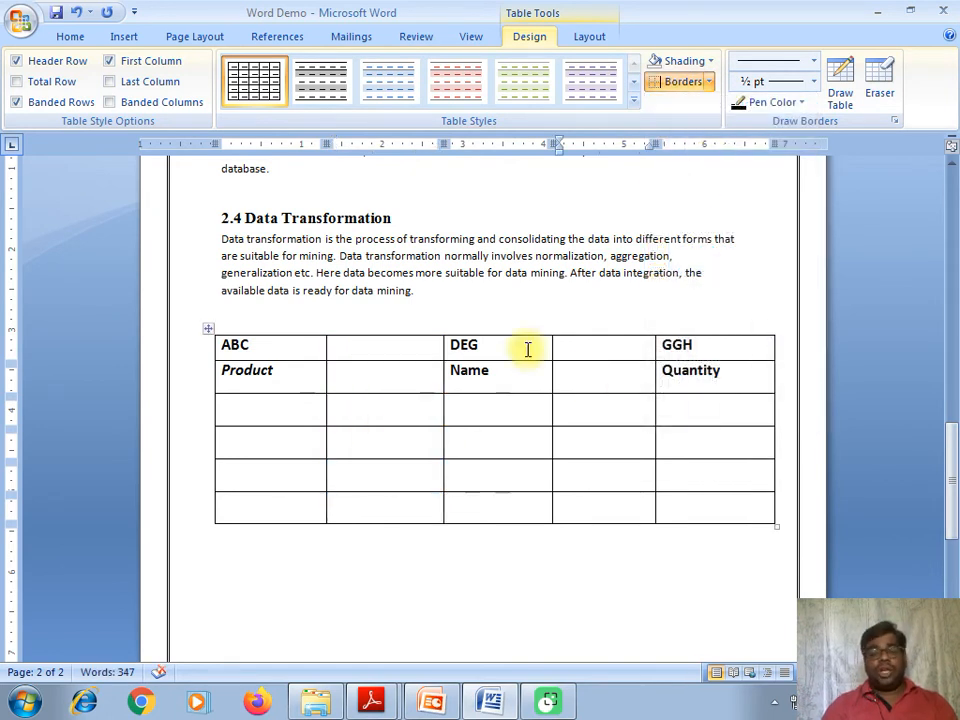
pyautogui.click(278, 430)
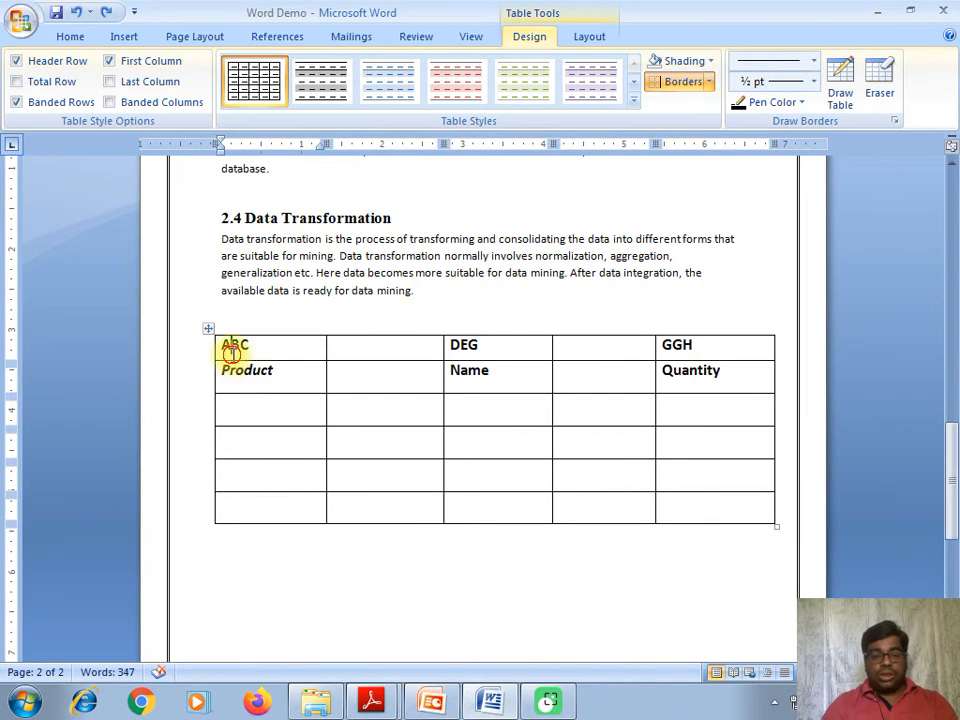
# - Shade the ABC/DEG/GGH header row light purple
pyautogui.moveTo(230, 352); pyautogui.dragTo(707, 343)
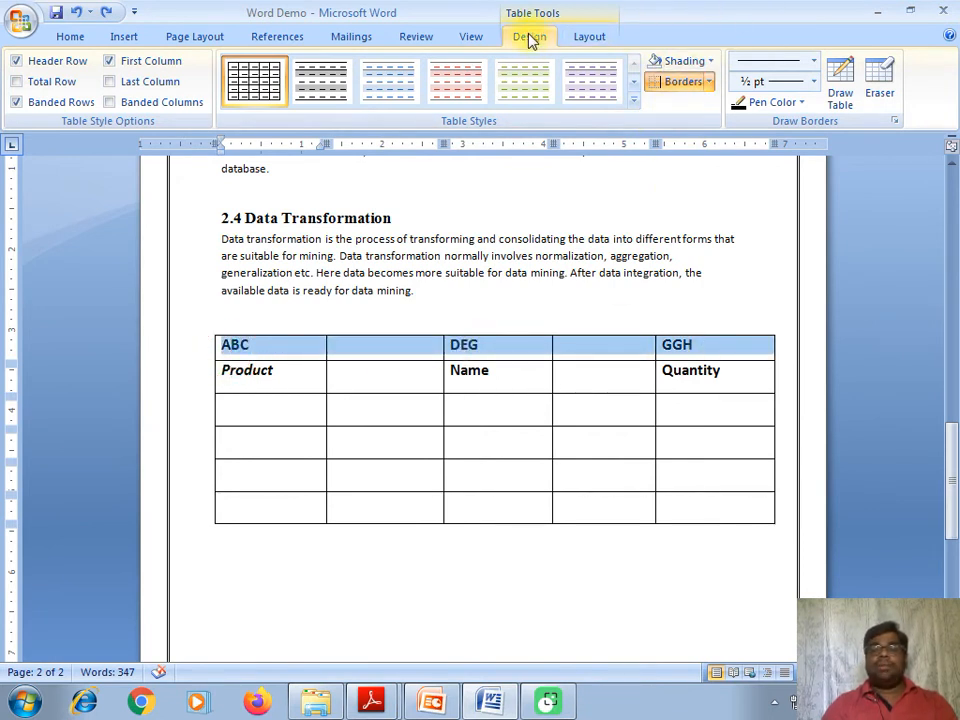
pyautogui.click(716, 62)
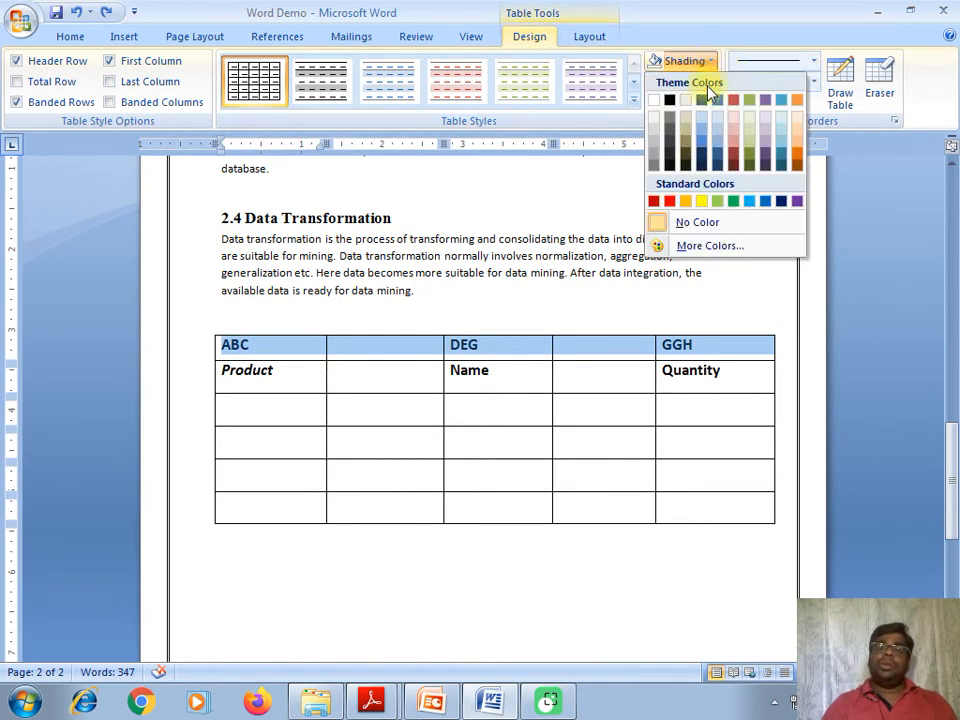
pyautogui.click(765, 140)
pyautogui.click(664, 321)
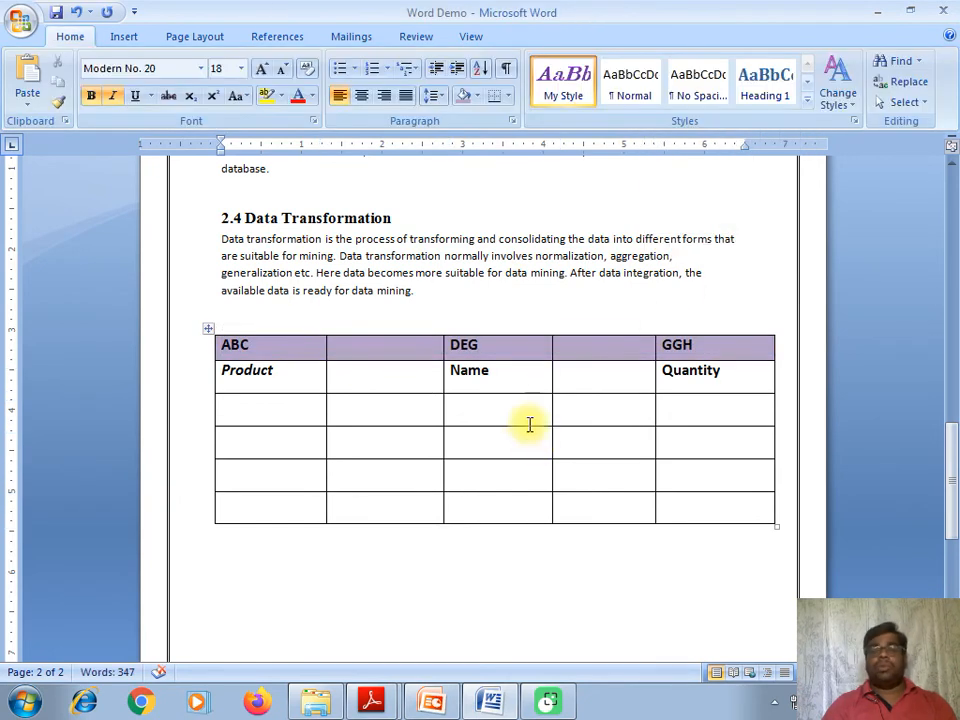
# - Shade the empty fourth column below the header light blue
pyautogui.click(394, 466)
pyautogui.moveTo(242, 407); pyautogui.dragTo(671, 403)
pyautogui.click(561, 439)
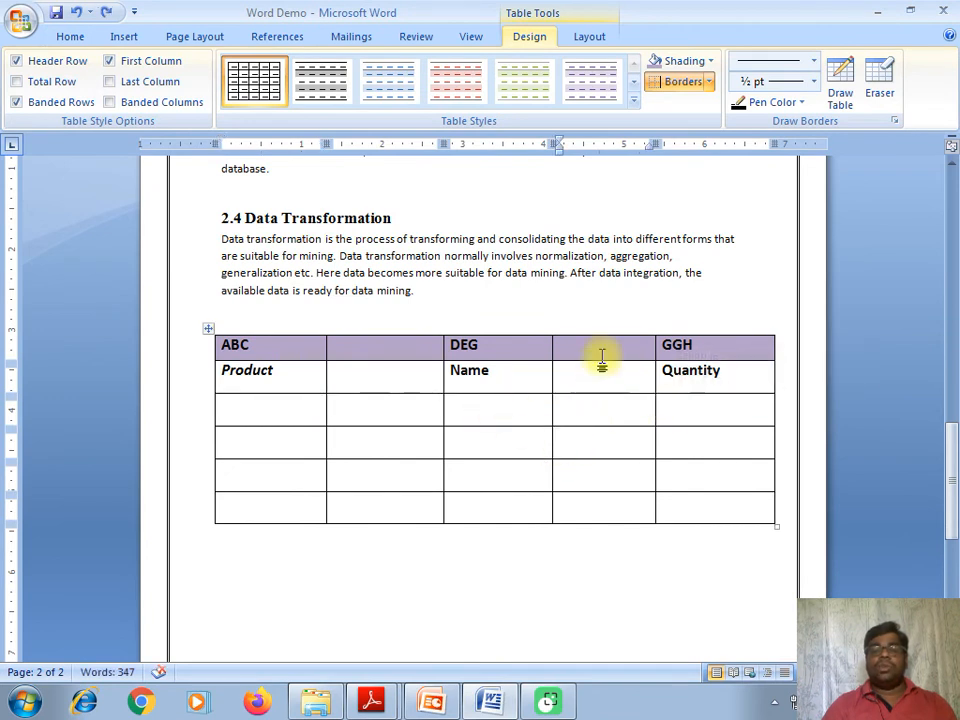
pyautogui.moveTo(597, 371); pyautogui.dragTo(609, 508)
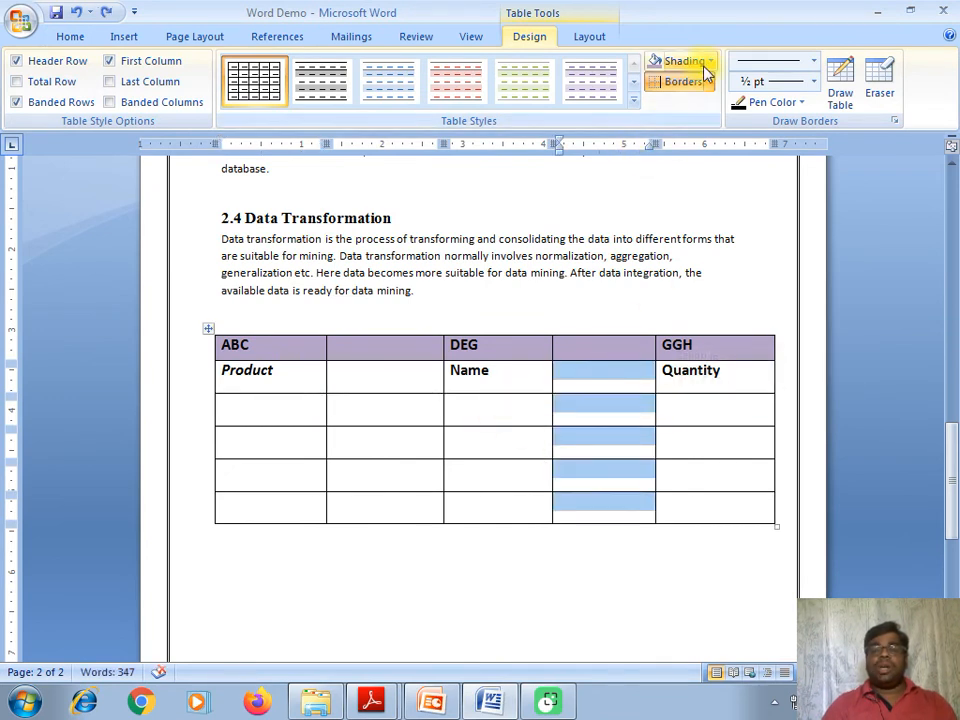
pyautogui.click(707, 64)
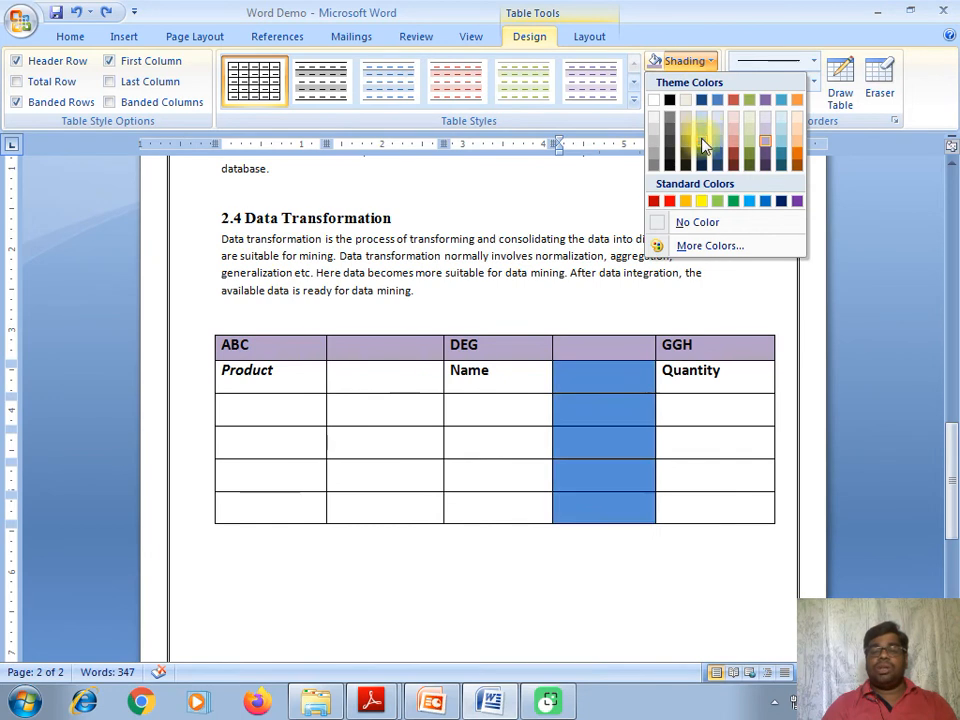
pyautogui.click(781, 119)
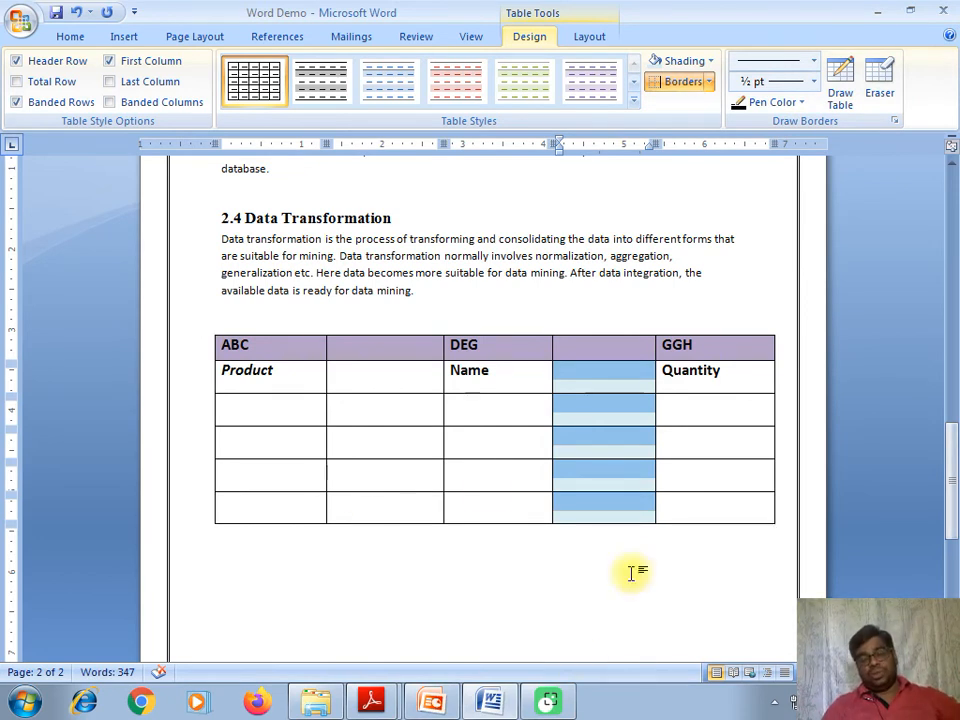
# - Switch to PowerPoint and advance from slide 4 to slide 6 on applying a pattern
pyautogui.click(448, 706)
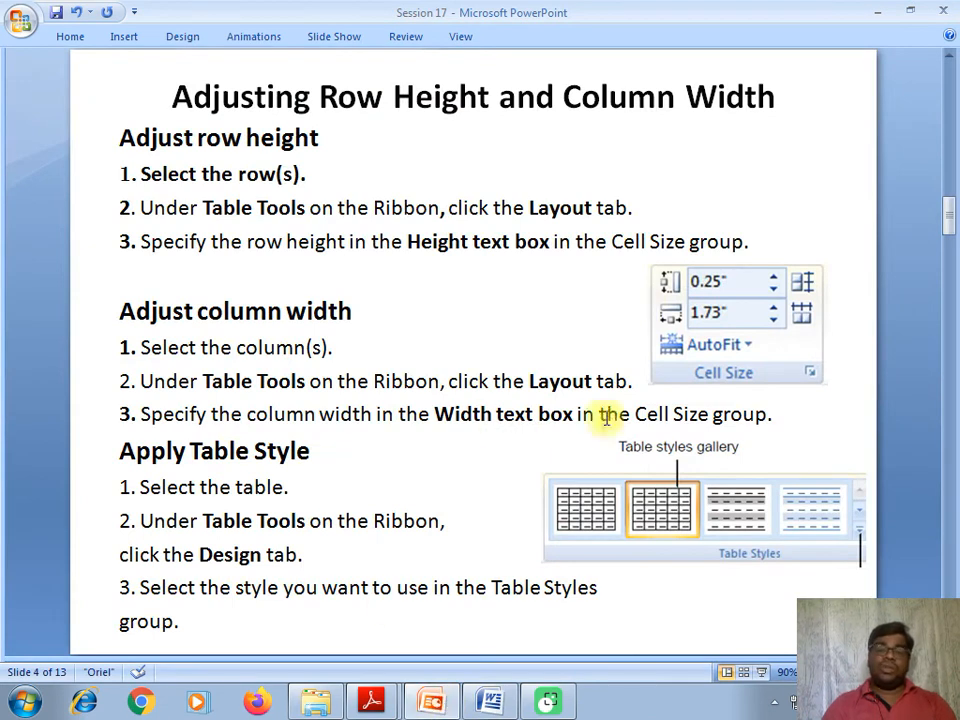
pyautogui.scroll(-3, 466, 330)
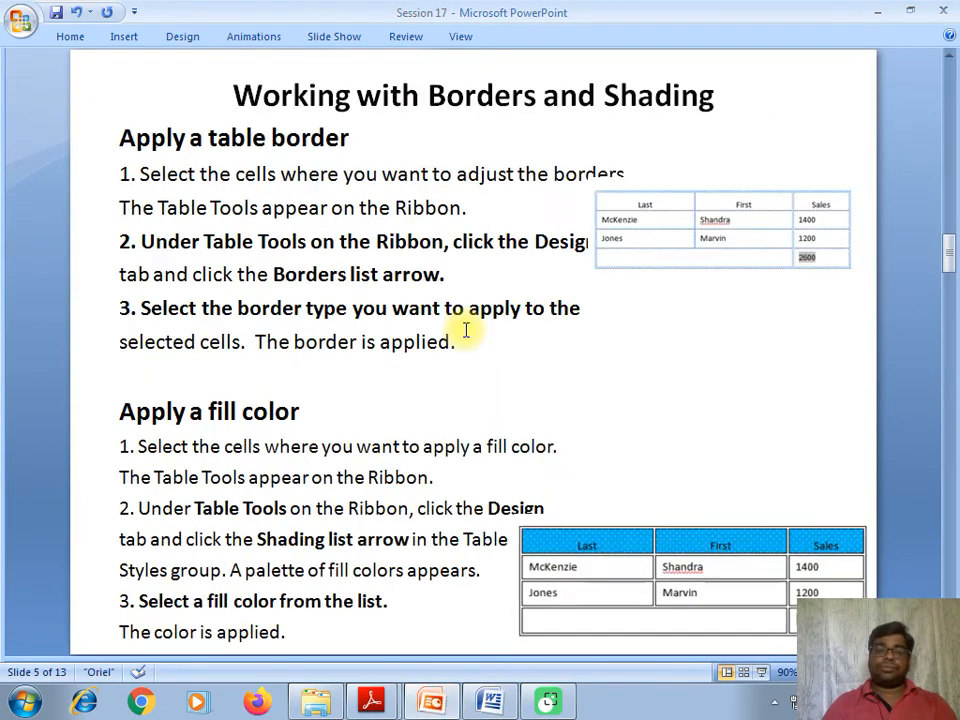
pyautogui.scroll(-3, 466, 330)
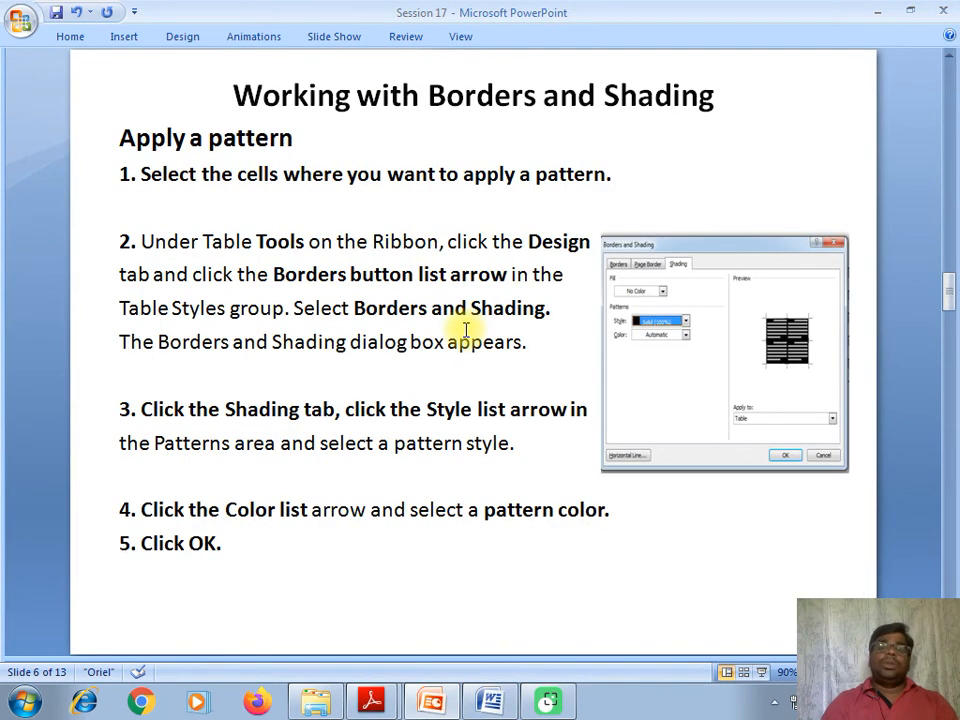
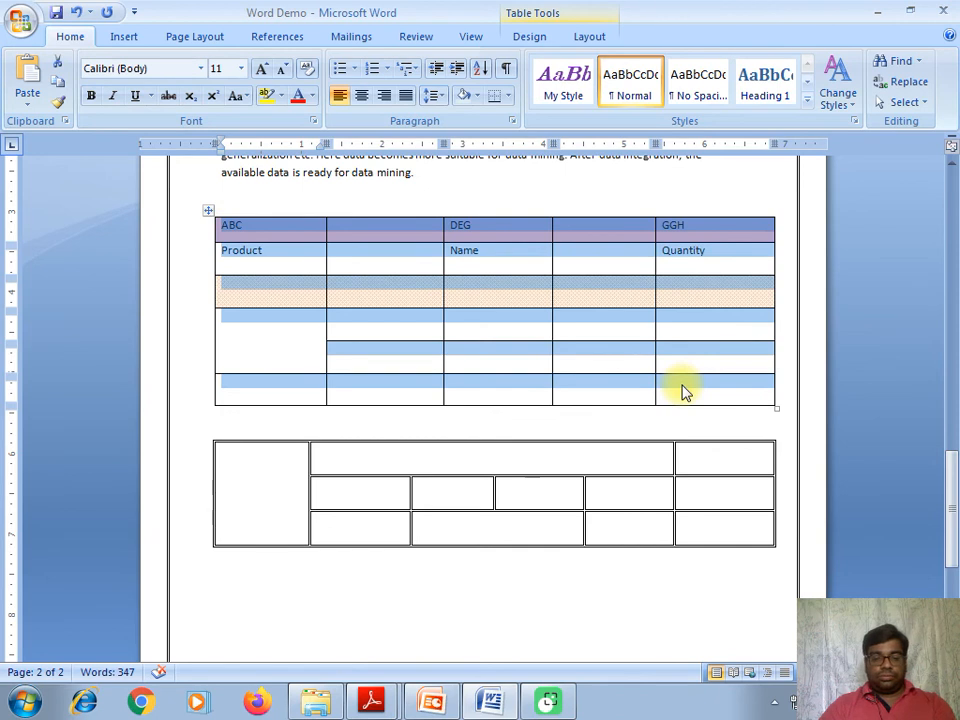
# - Undo the earlier table formatting, then clear all text from the first table as a trial
pyautogui.hotkey('ctrl', 'z')
pyautogui.hotkey('ctrl', 'z')
pyautogui.hotkey('ctrl', 'z')
pyautogui.click(427, 303)
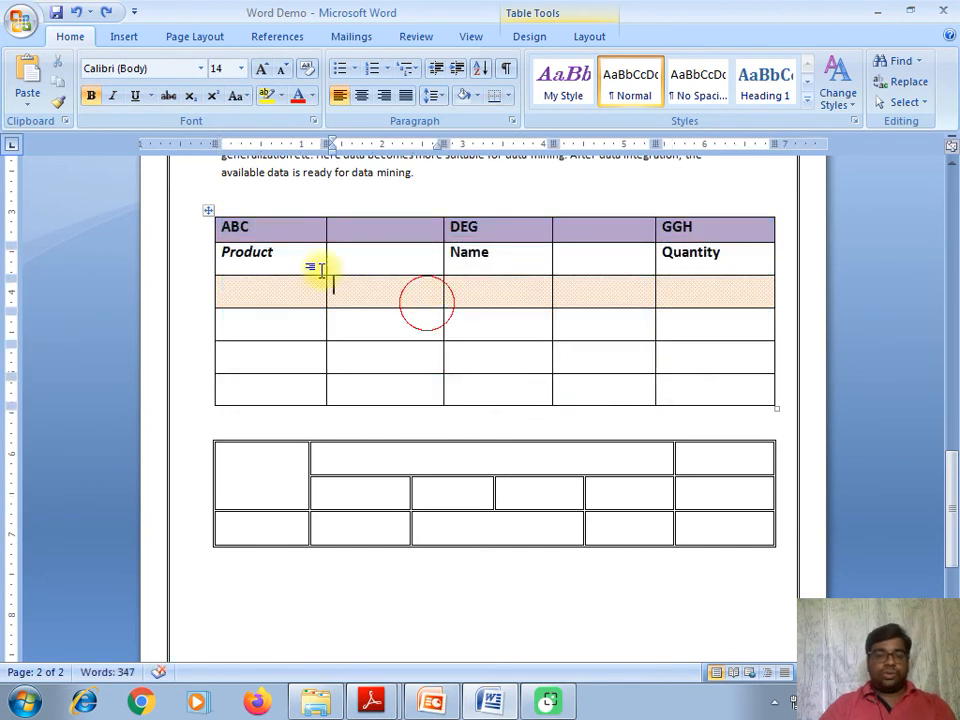
pyautogui.moveTo(216, 226); pyautogui.dragTo(705, 388)
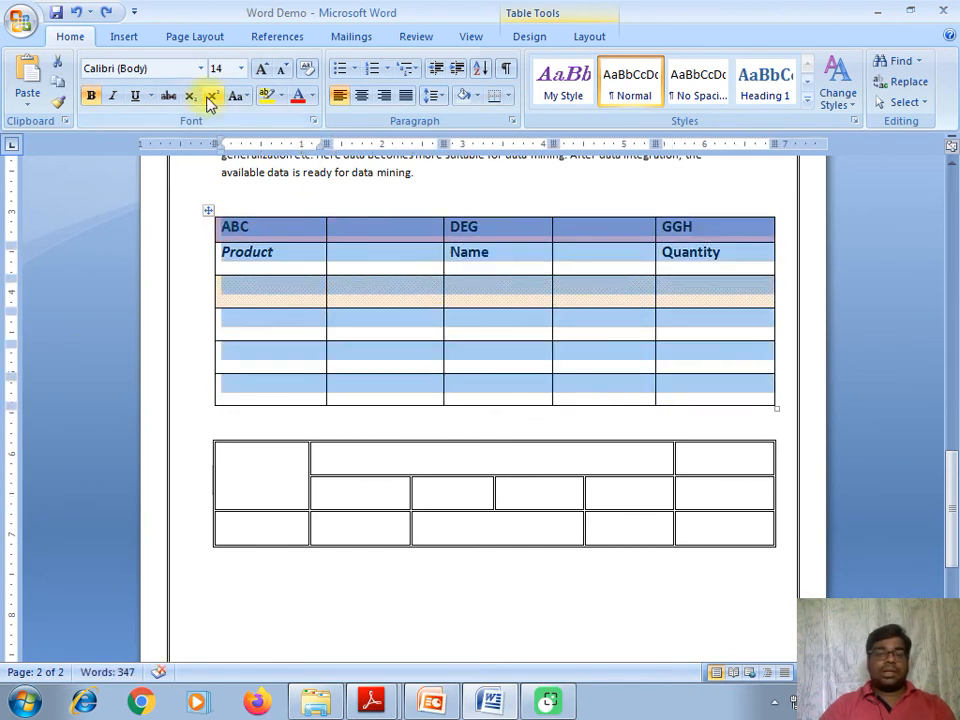
pyautogui.press('Delete')
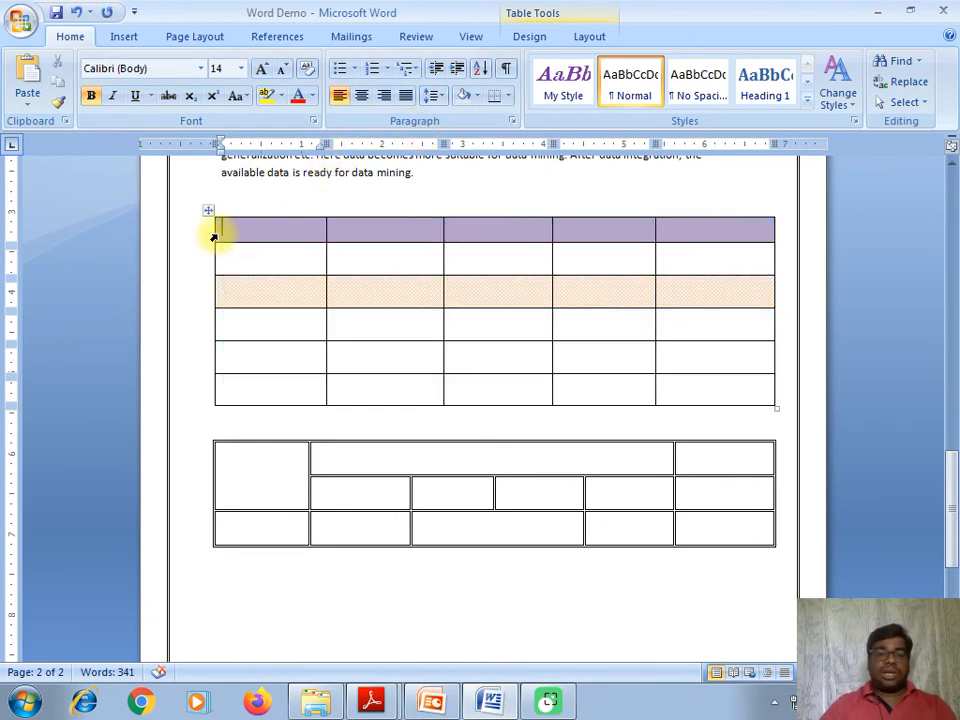
# - Shrink the table font to 11, then undo the font change and the text clearing
pyautogui.moveTo(226, 236); pyautogui.dragTo(626, 433)
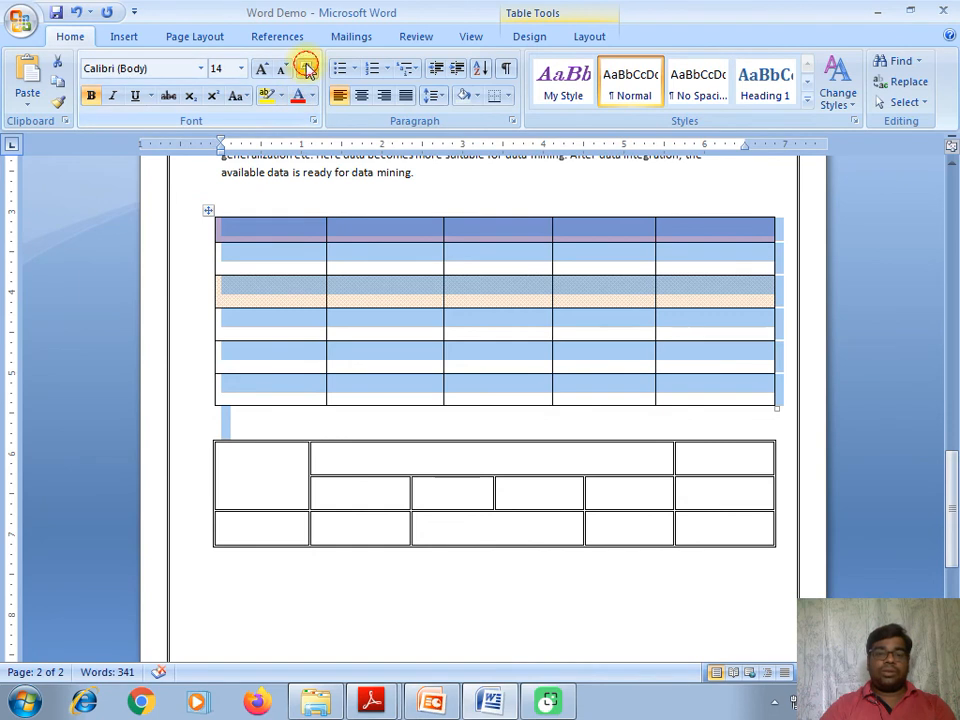
pyautogui.click(306, 68)
pyautogui.click(306, 68)
pyautogui.click(487, 347)
pyautogui.click(282, 303)
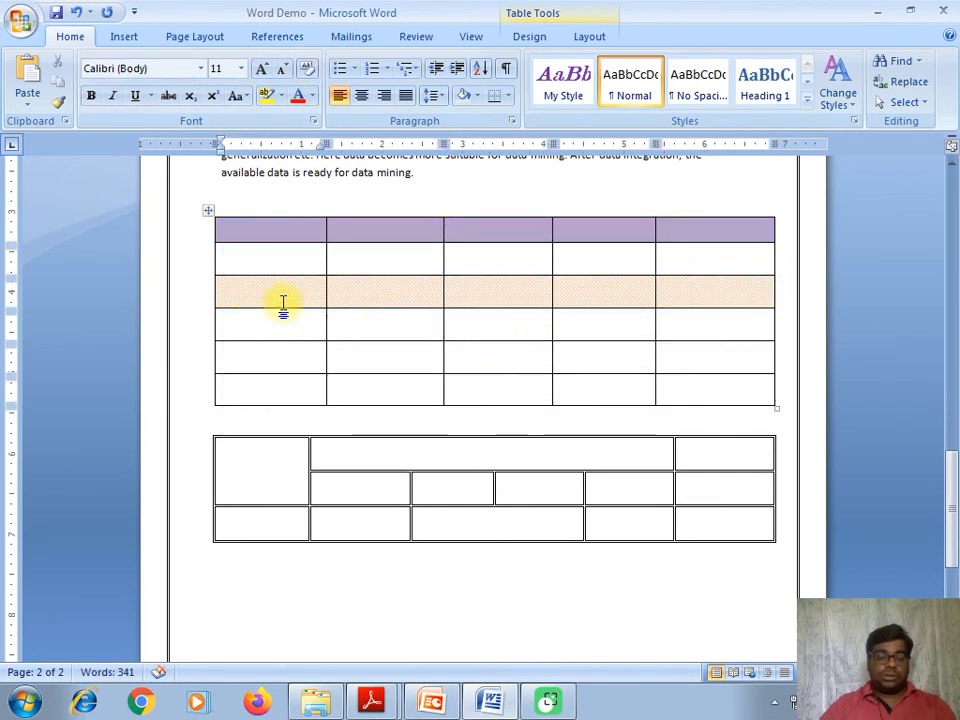
pyautogui.hotkey('ctrl', 'z')
pyautogui.hotkey('ctrl', 'z')
pyautogui.hotkey('ctrl', 'z')
pyautogui.hotkey('ctrl', 'z')
pyautogui.hotkey('ctrl', 'z')
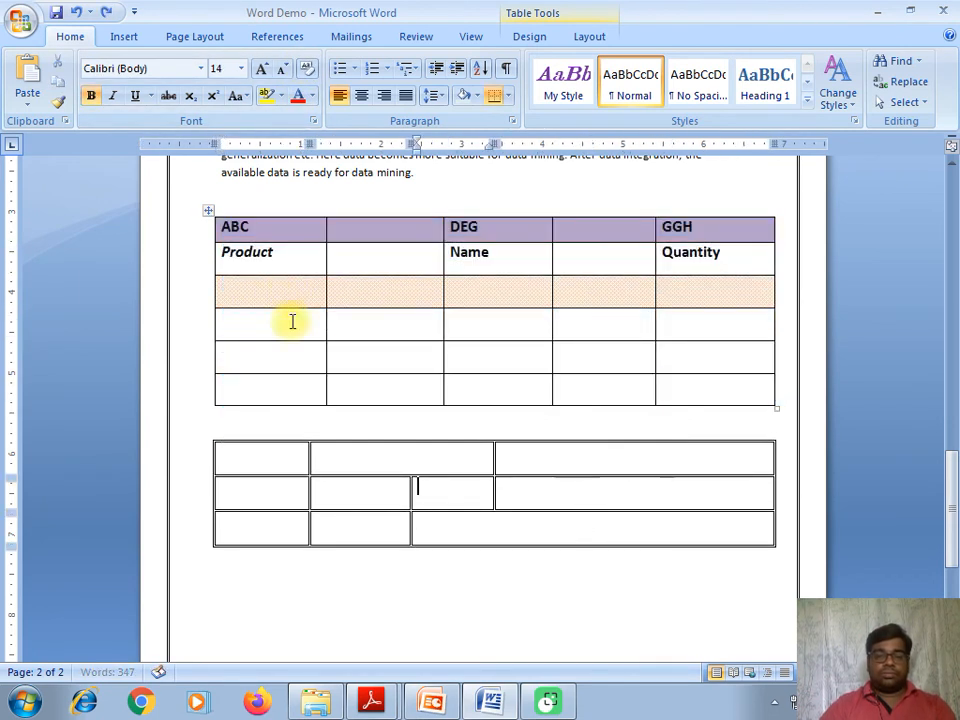
pyautogui.click(285, 418)
# - Select the shaded empty third row of the upper table
pyautogui.click(221, 452)
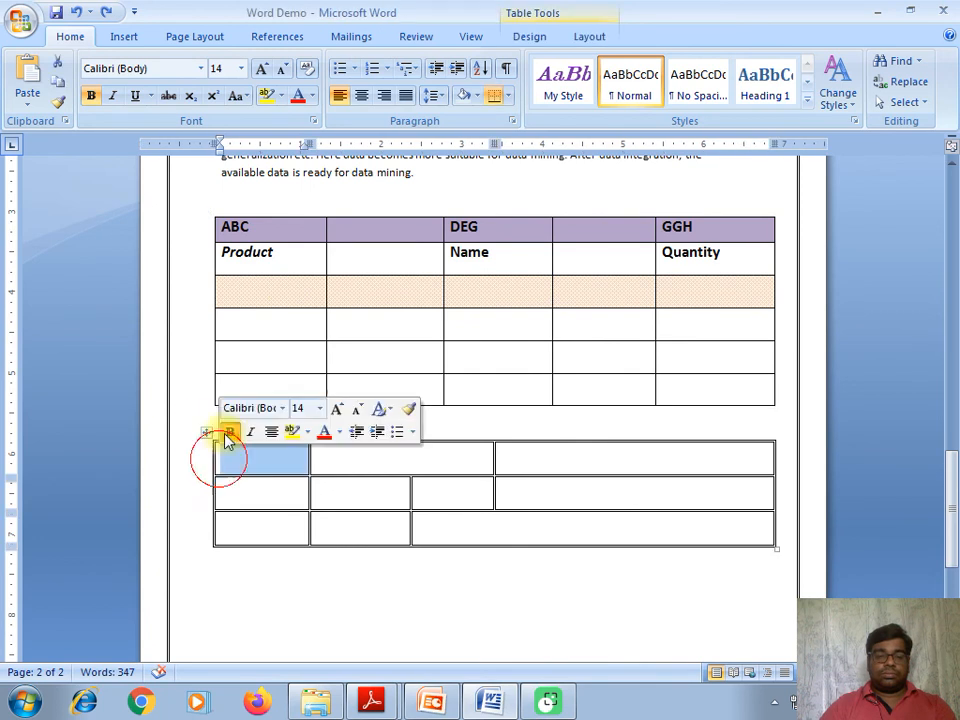
pyautogui.click(293, 330)
pyautogui.moveTo(280, 287); pyautogui.dragTo(681, 302)
# - Attempt a Delete Cells on the row, then undo the accidental table deletion
pyautogui.rightClick(685, 302)
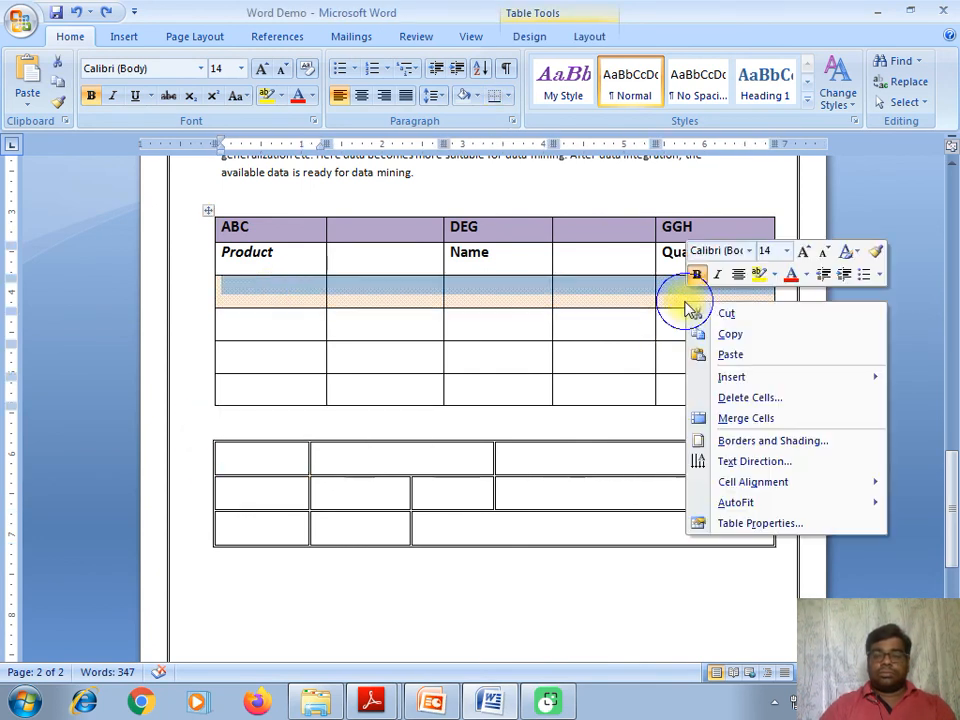
pyautogui.click(740, 398)
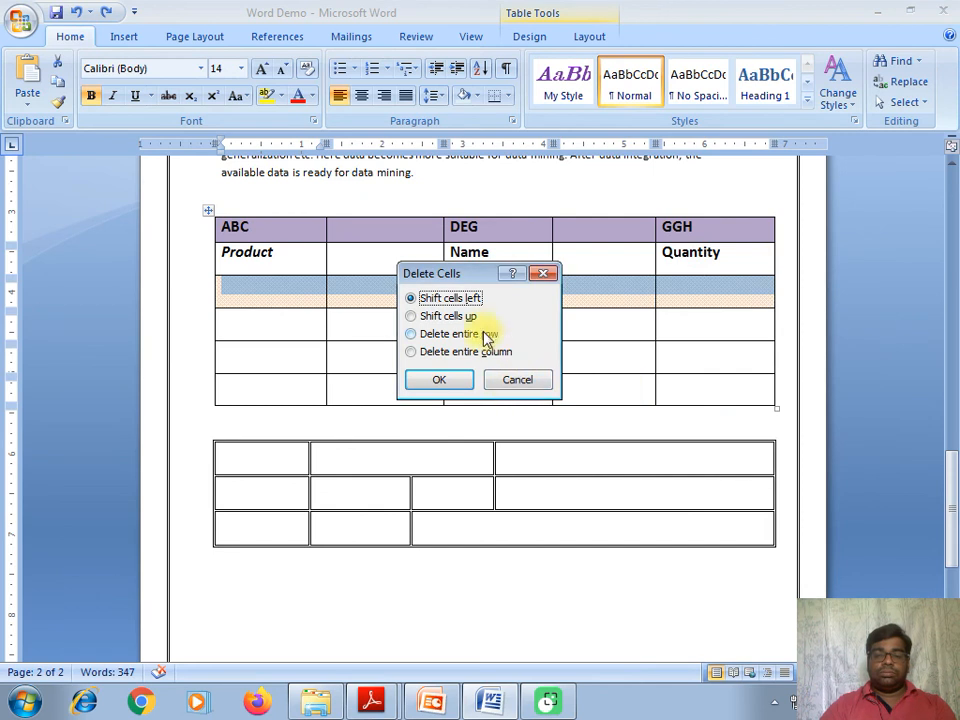
pyautogui.click(470, 334)
pyautogui.click(457, 353)
pyautogui.click(455, 378)
pyautogui.click(333, 309)
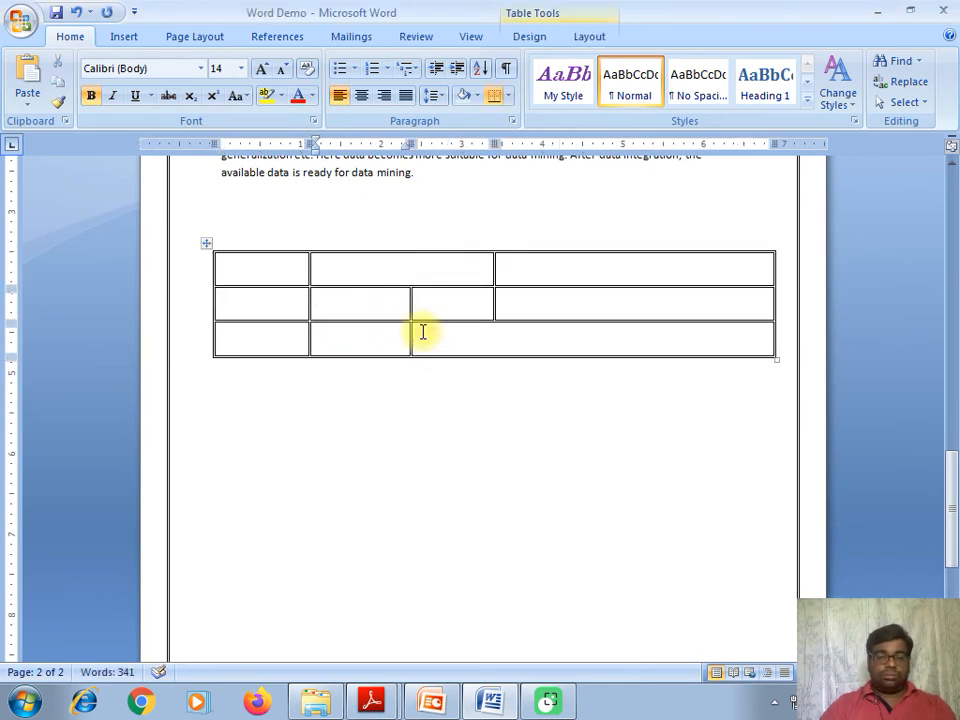
pyautogui.hotkey('ctrl', 'z')
# - Delete the shaded empty third row with Delete entire row
pyautogui.click(434, 333)
pyautogui.moveTo(257, 302); pyautogui.dragTo(707, 306)
pyautogui.rightClick(700, 295)
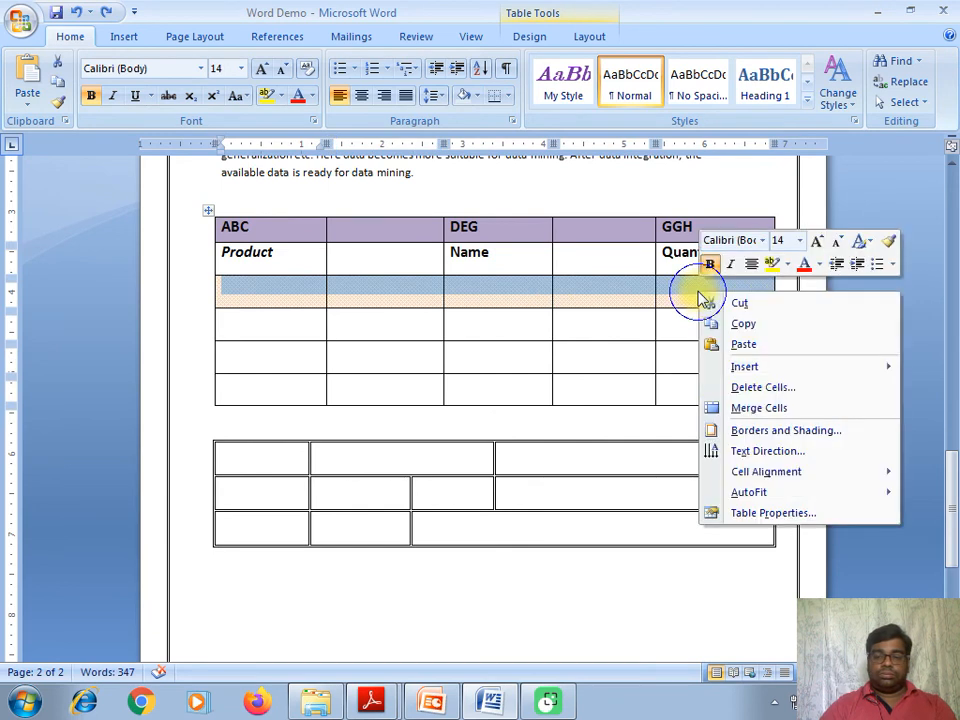
pyautogui.click(762, 387)
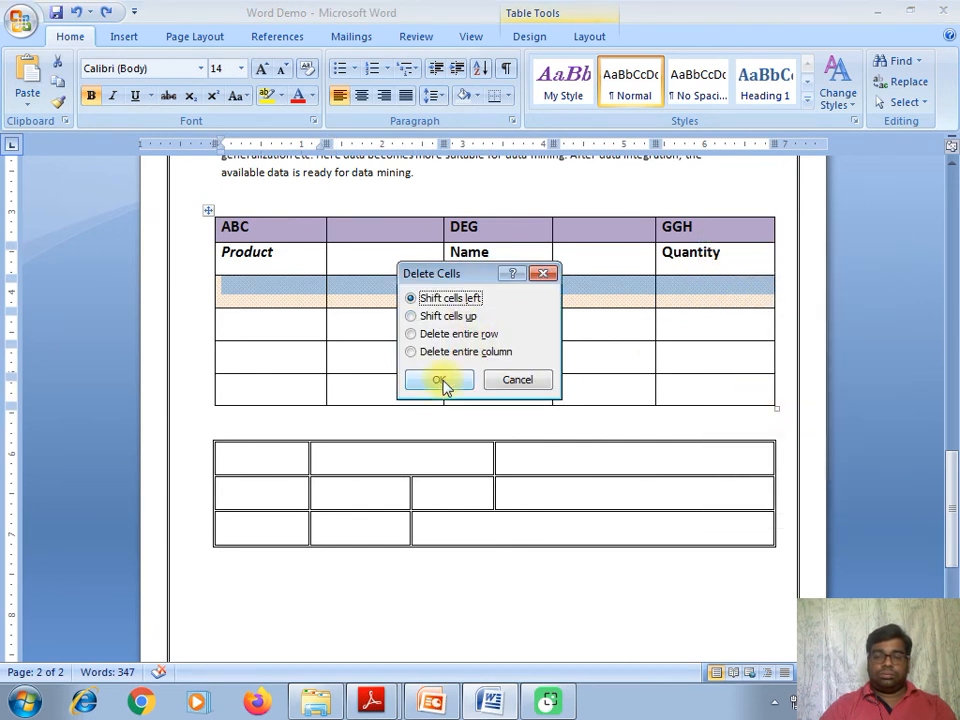
pyautogui.click(458, 336)
pyautogui.click(439, 381)
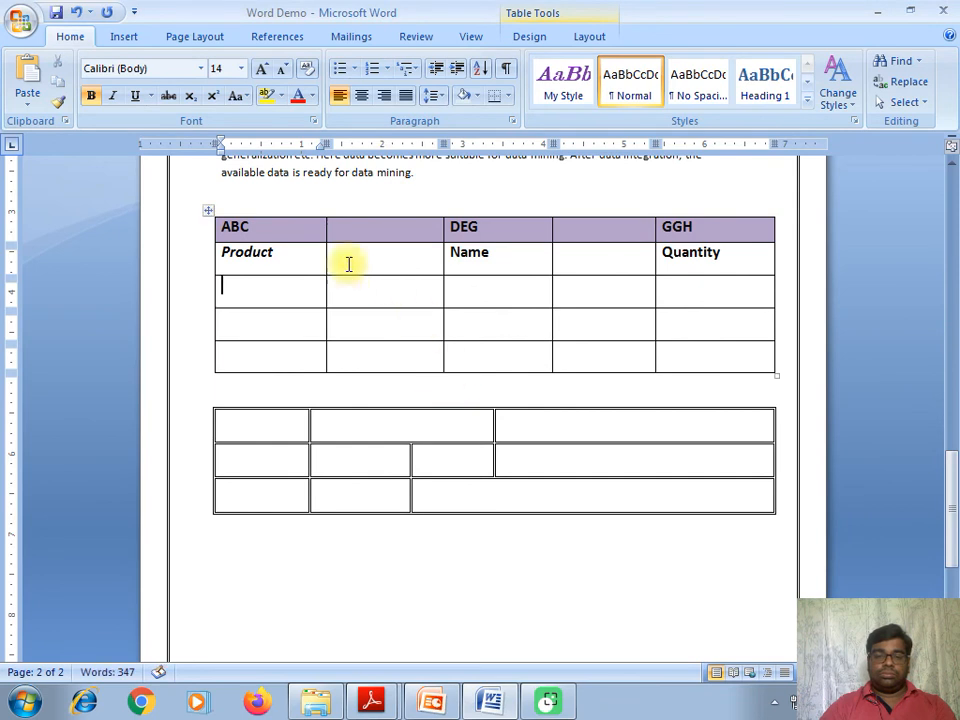
# - Delete the ABC/DEG/GGH heading row as an entire row
pyautogui.moveTo(271, 236); pyautogui.dragTo(726, 231)
pyautogui.rightClick(726, 231)
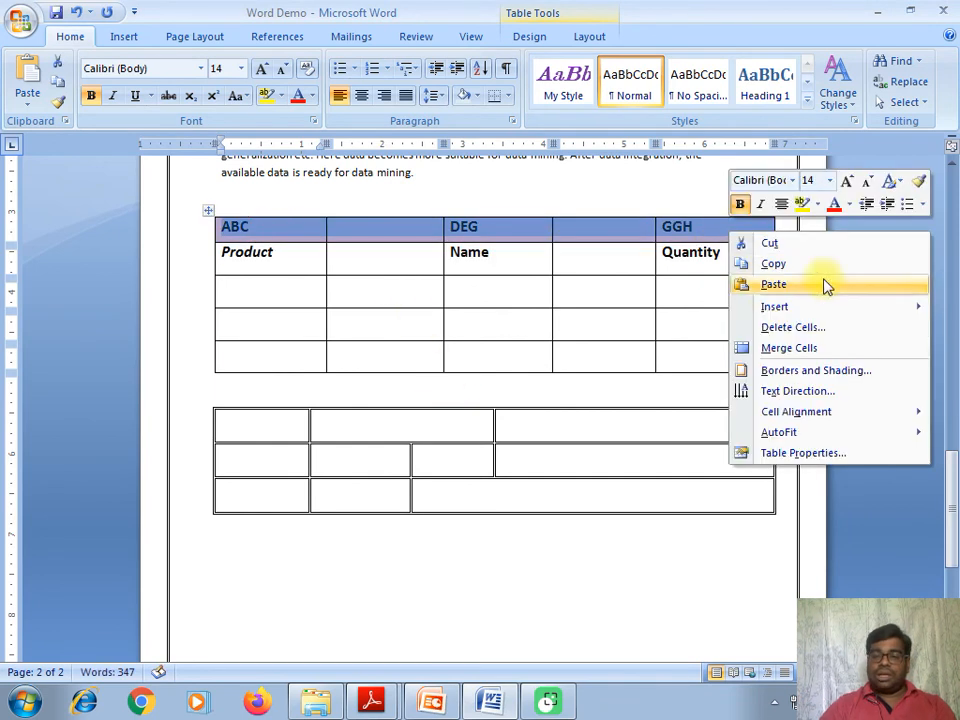
pyautogui.click(801, 330)
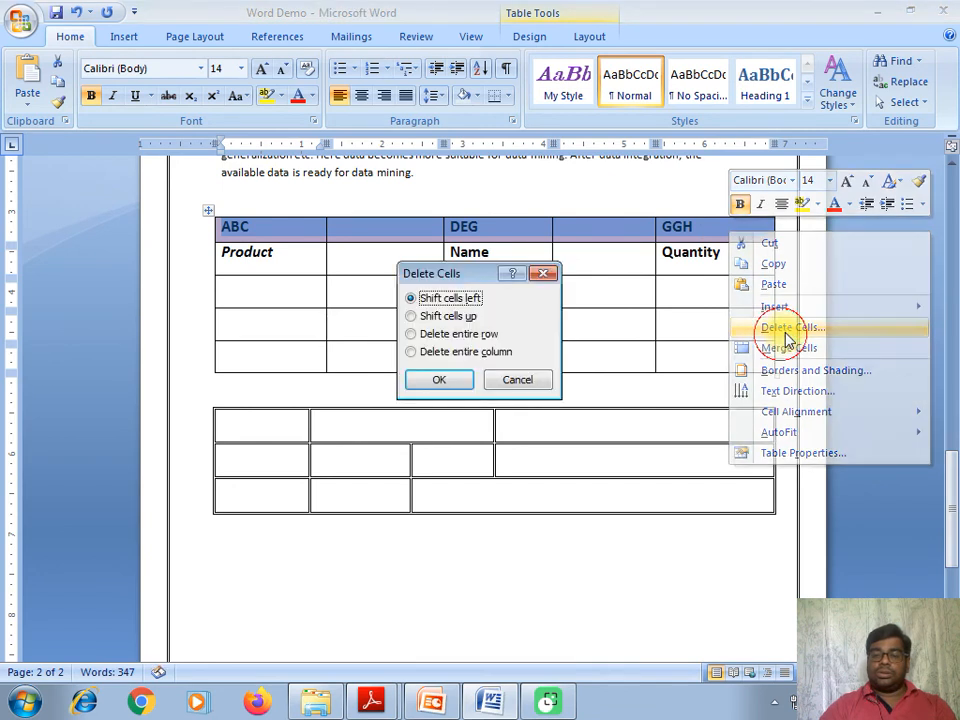
pyautogui.click(482, 332)
pyautogui.click(448, 378)
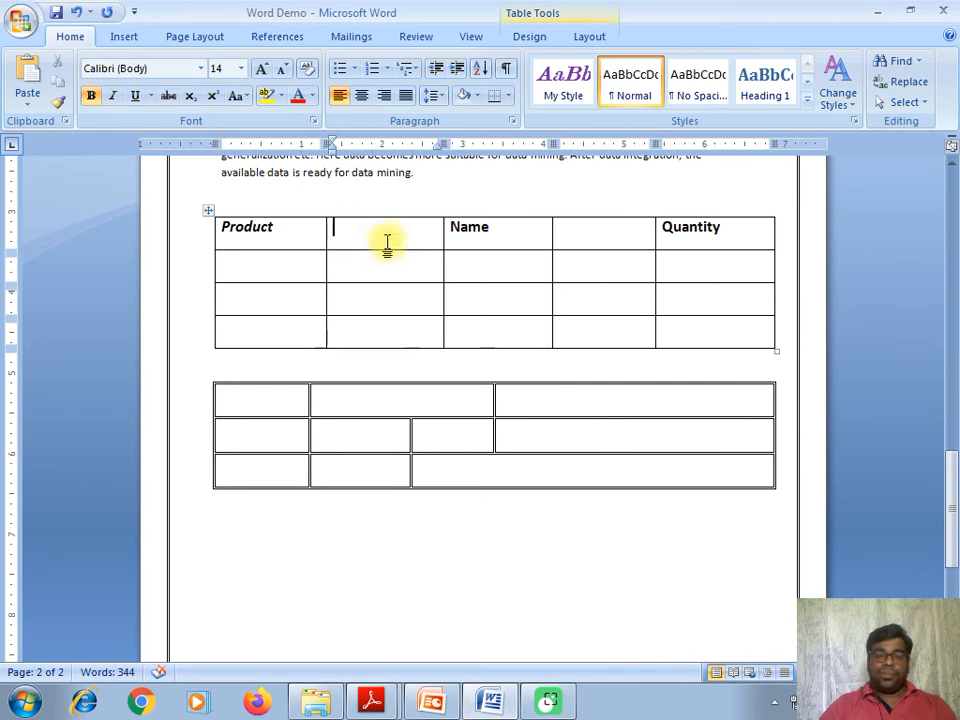
# - Fill the headings as Product No, Name, Quantity, Price, replacing the duplicate Name with Quantity
pyautogui.click(298, 238)
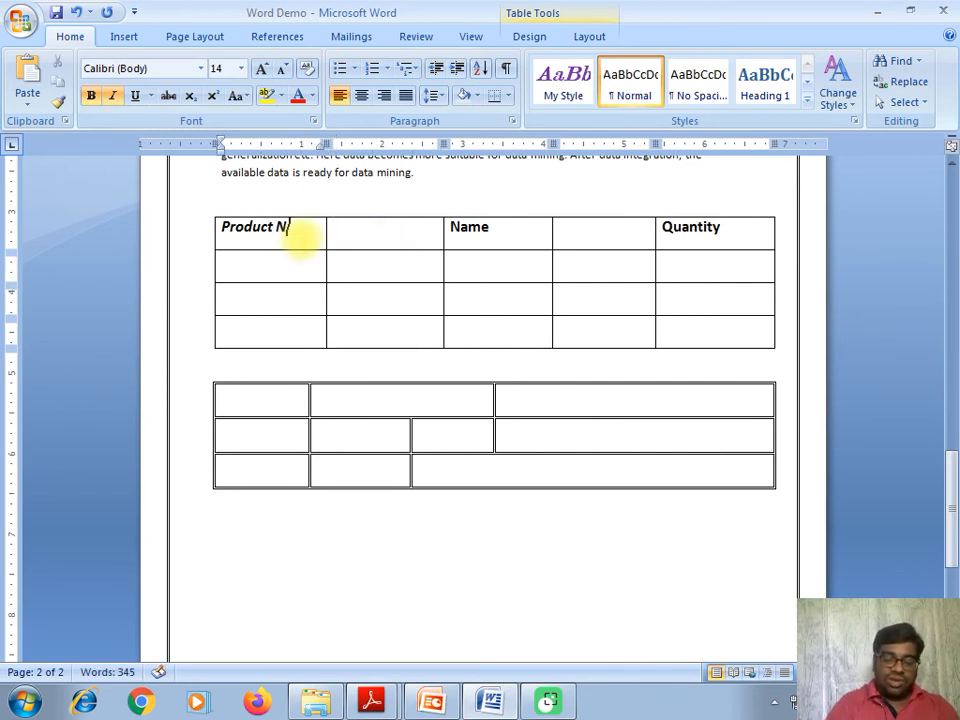
pyautogui.click(403, 240)
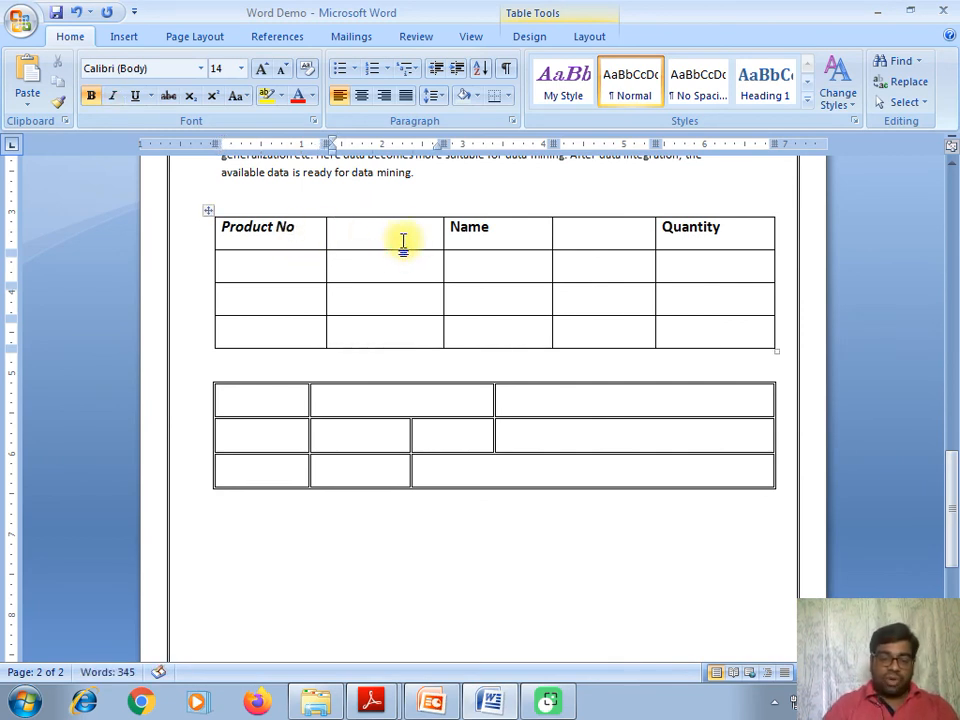
pyautogui.write('Name')
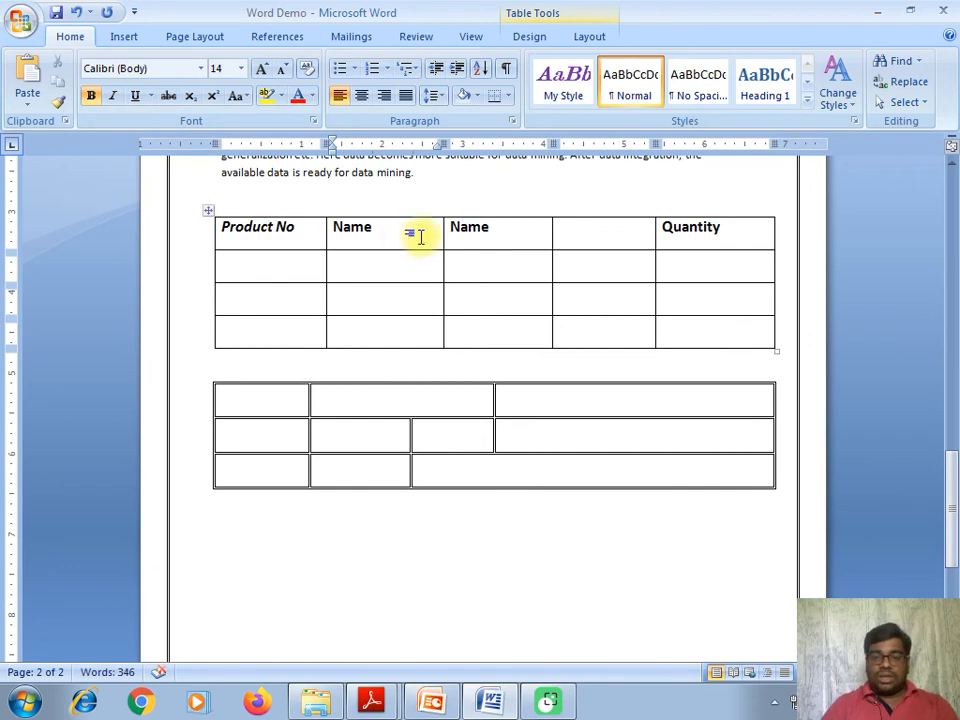
pyautogui.doubleClick(460, 222)
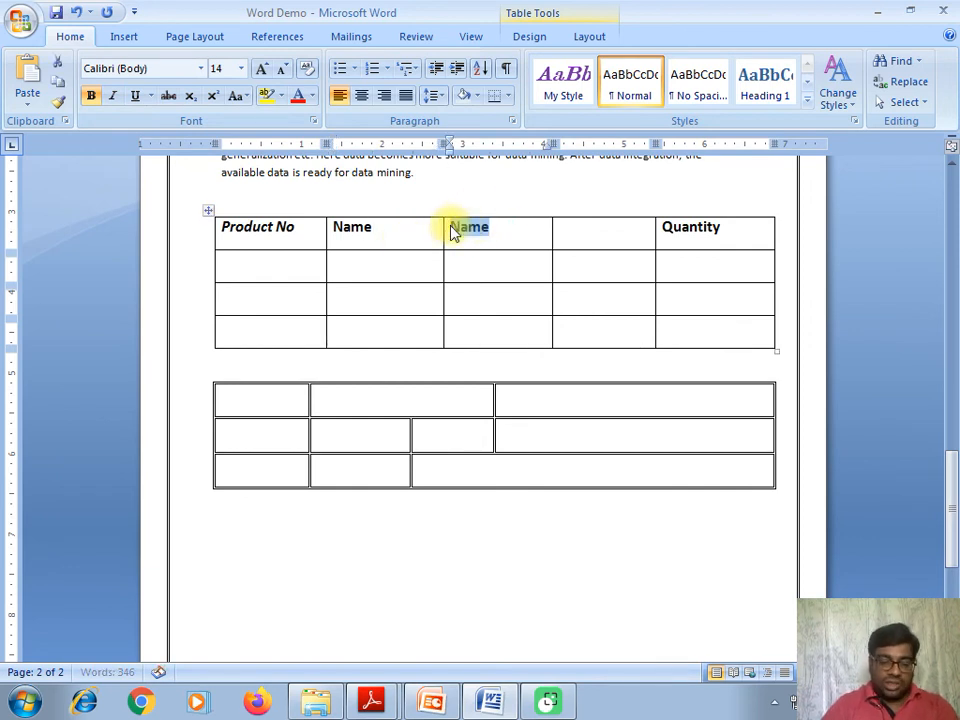
pyautogui.press('BackSpace')
pyautogui.write('Quantity')
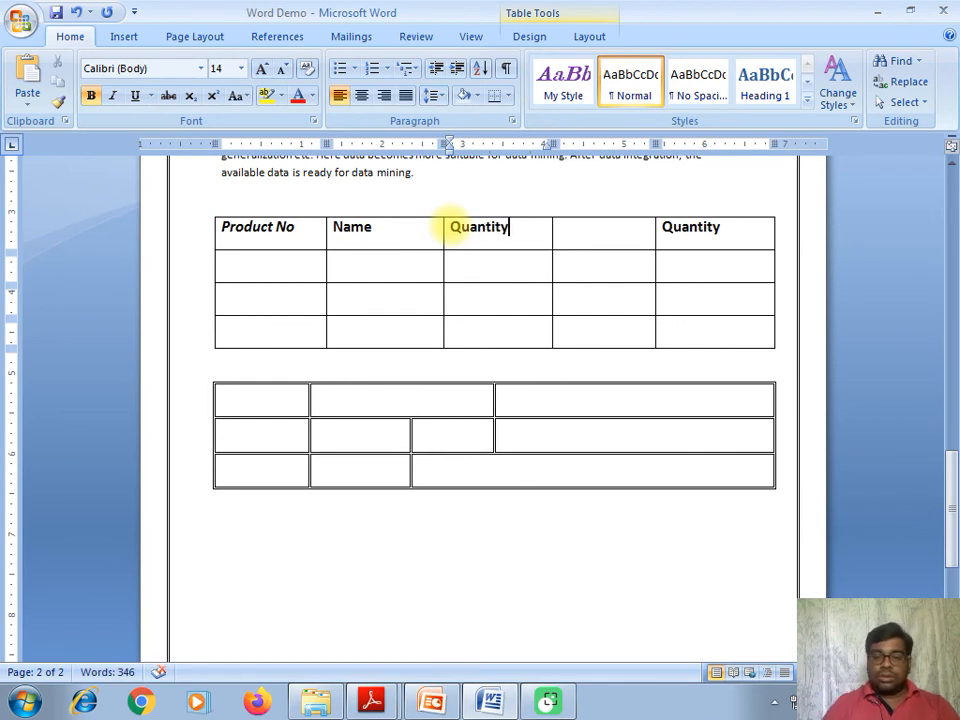
pyautogui.click(580, 242)
pyautogui.write('Price')
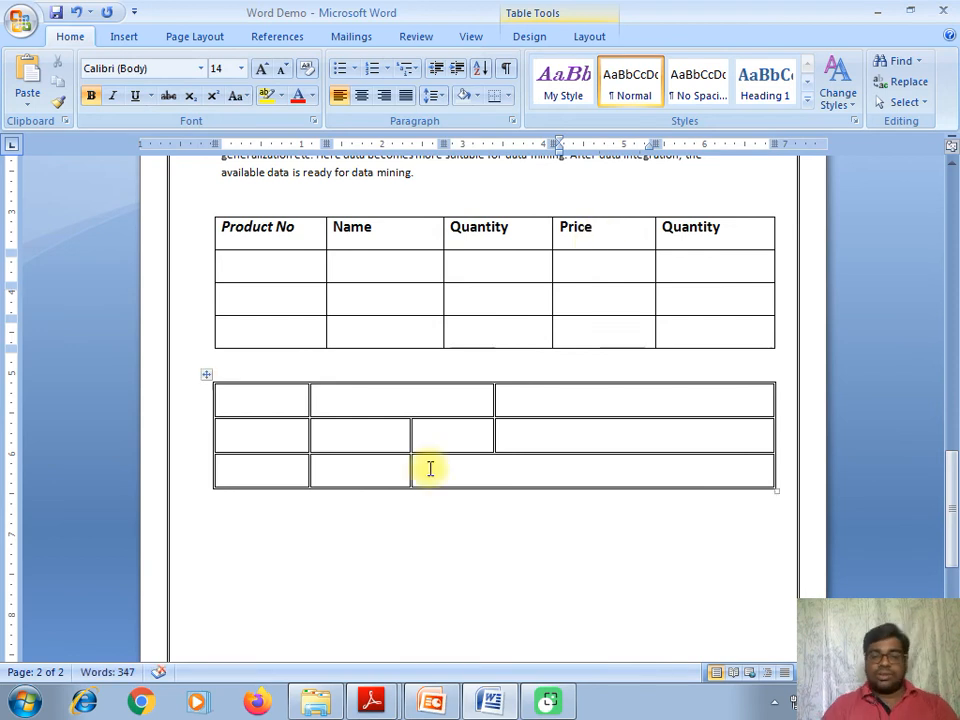
pyautogui.click(205, 378)
# - Delete the second table and add a new row to the end of the product table
pyautogui.rightClick(205, 378)
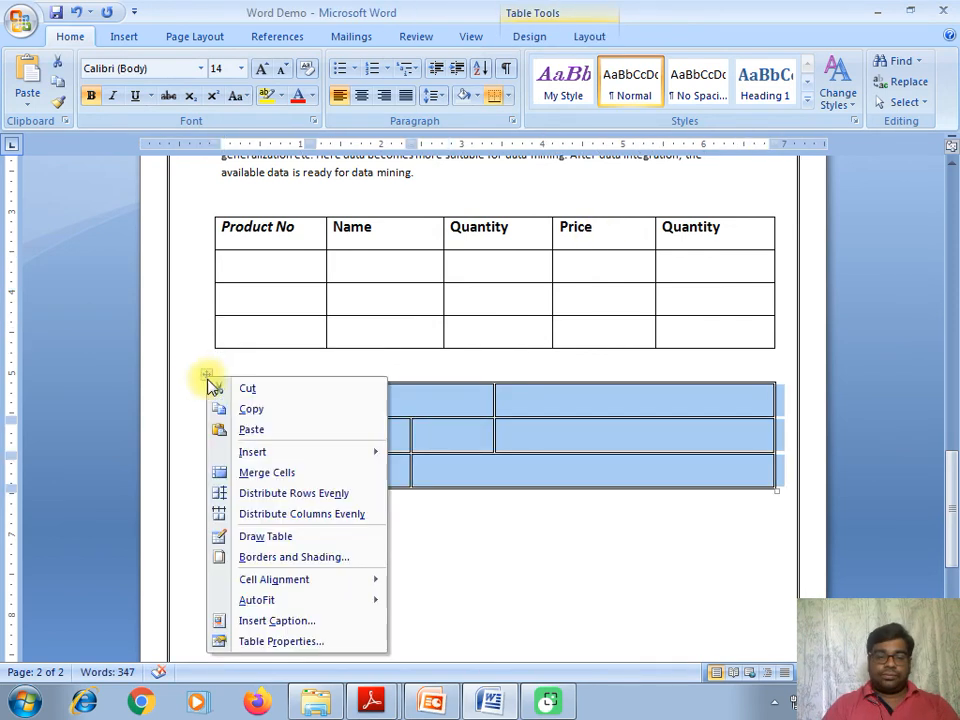
pyautogui.click(258, 390)
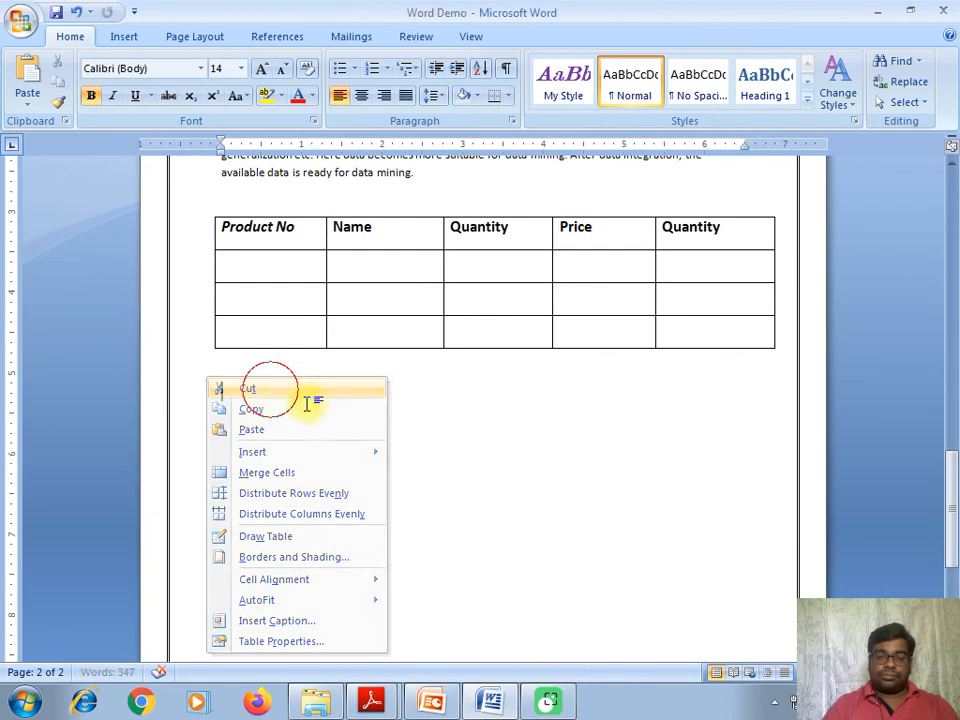
pyautogui.click(724, 332)
pyautogui.press('Tab')
pyautogui.press('Tab')
pyautogui.press('Tab')
pyautogui.press('Tab')
pyautogui.press('Tab')
pyautogui.press('Tab')
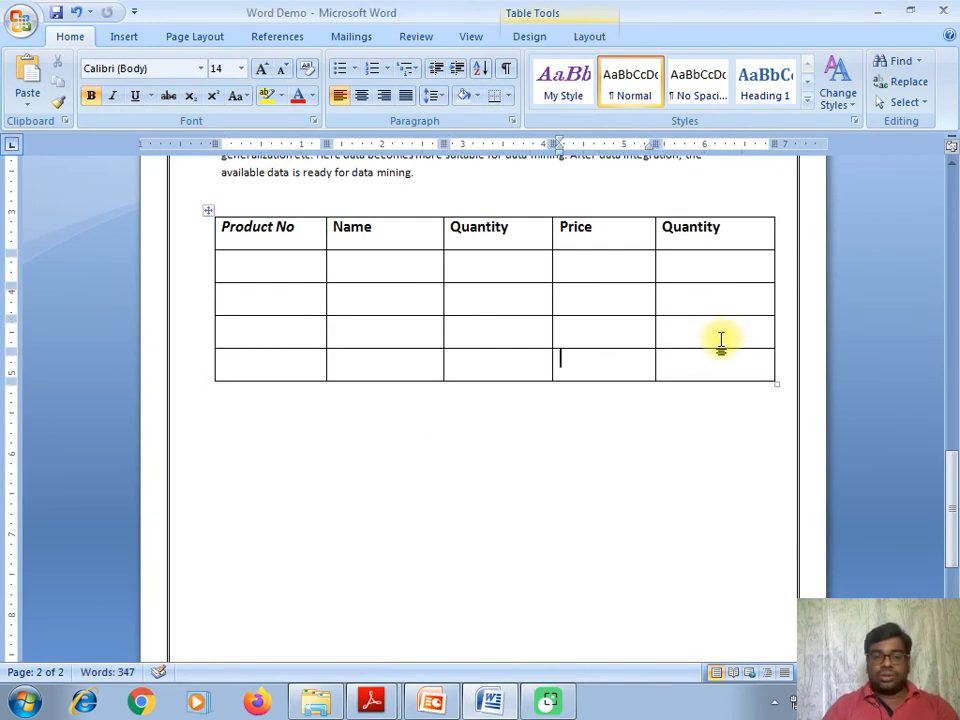
# - Enter product numbers 1, 2, 3 and 4 in the Product No column
pyautogui.click(288, 276)
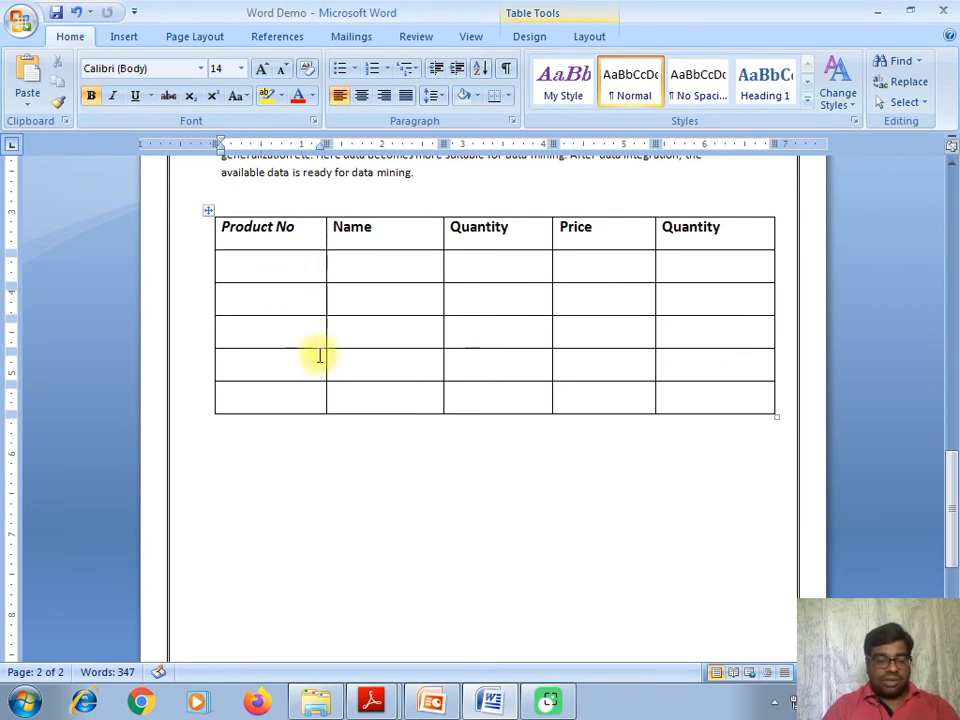
pyautogui.write('1')
pyautogui.click(311, 296)
pyautogui.write('2')
pyautogui.click(302, 341)
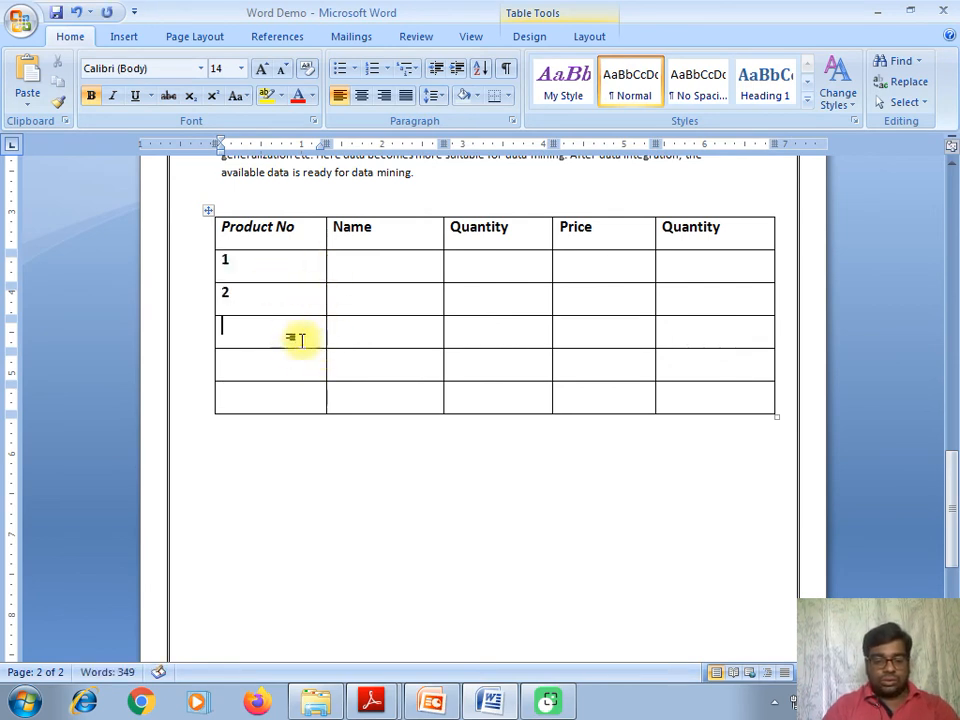
pyautogui.write('3')
pyautogui.click(300, 358)
pyautogui.write('4')
pyautogui.click(281, 390)
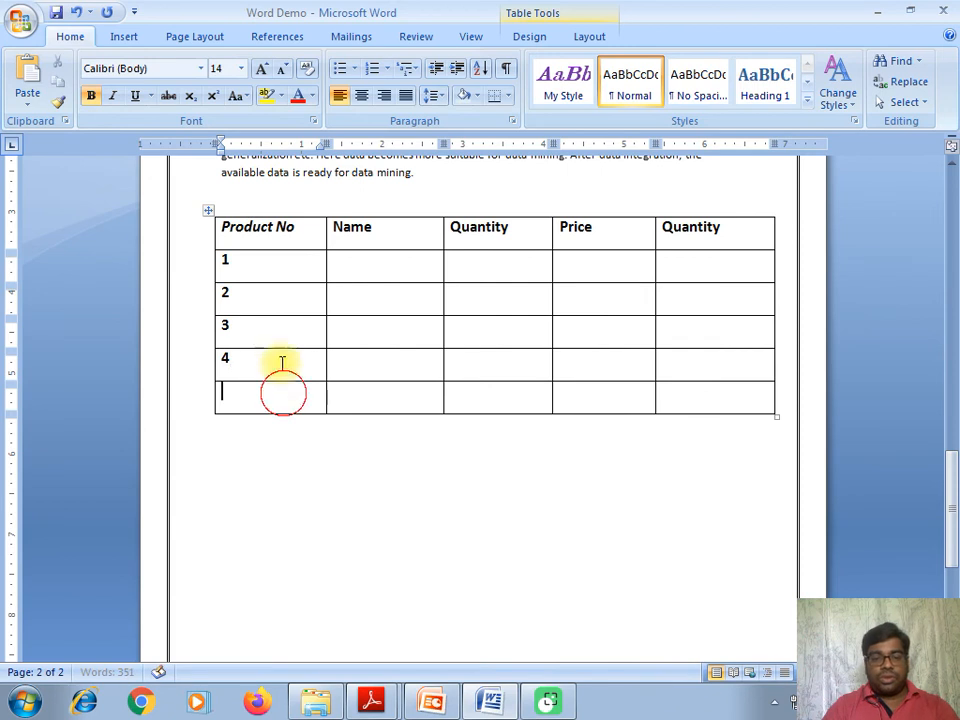
# - Enter the names Soap, pencil, Eraser and Mobile, and Soap's quantity 34
pyautogui.click(354, 267)
pyautogui.write('Soap')
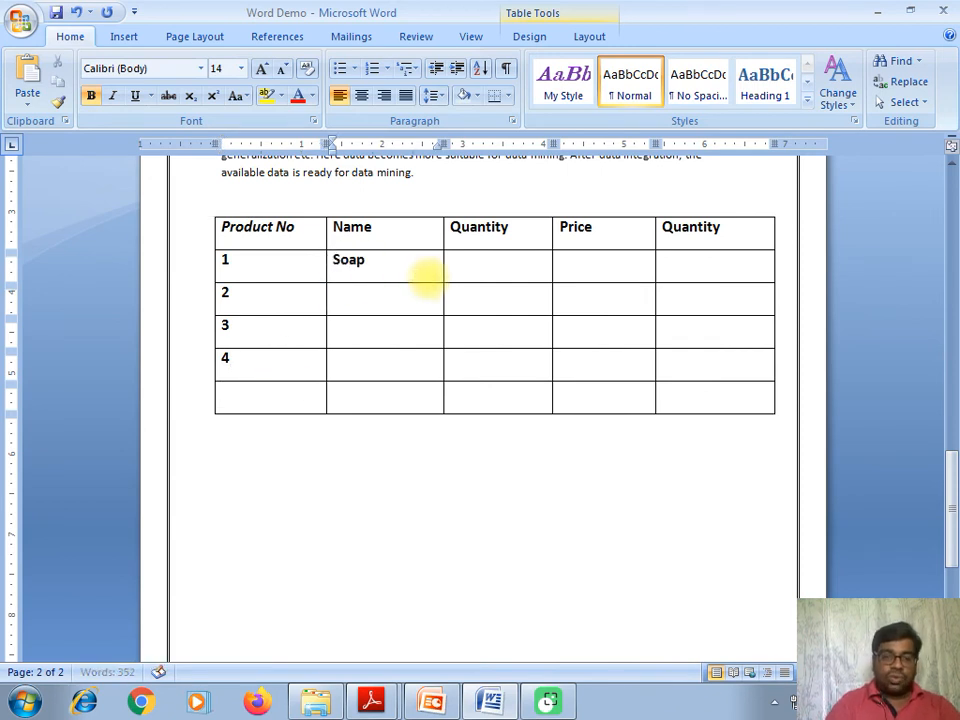
pyautogui.click(380, 303)
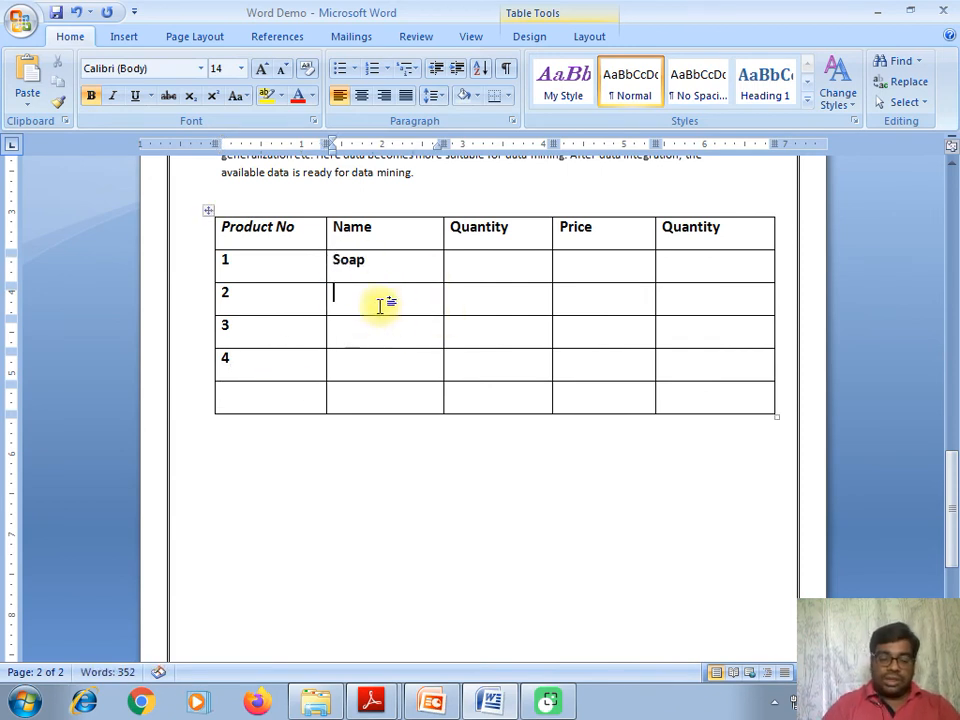
pyautogui.write('pencil')
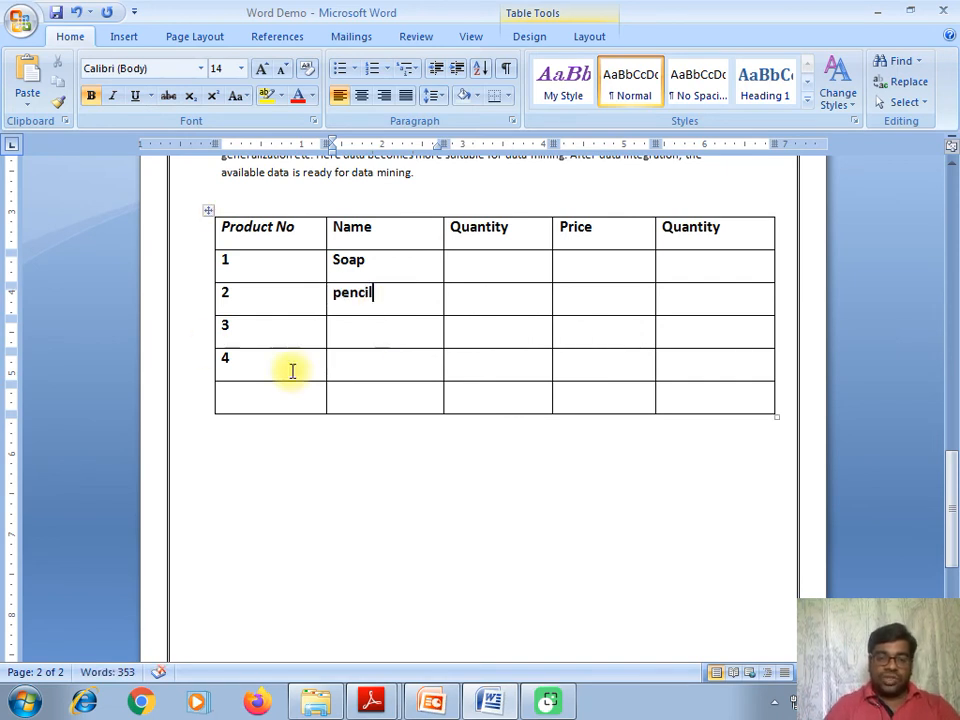
pyautogui.click(366, 326)
pyautogui.write('Eraser')
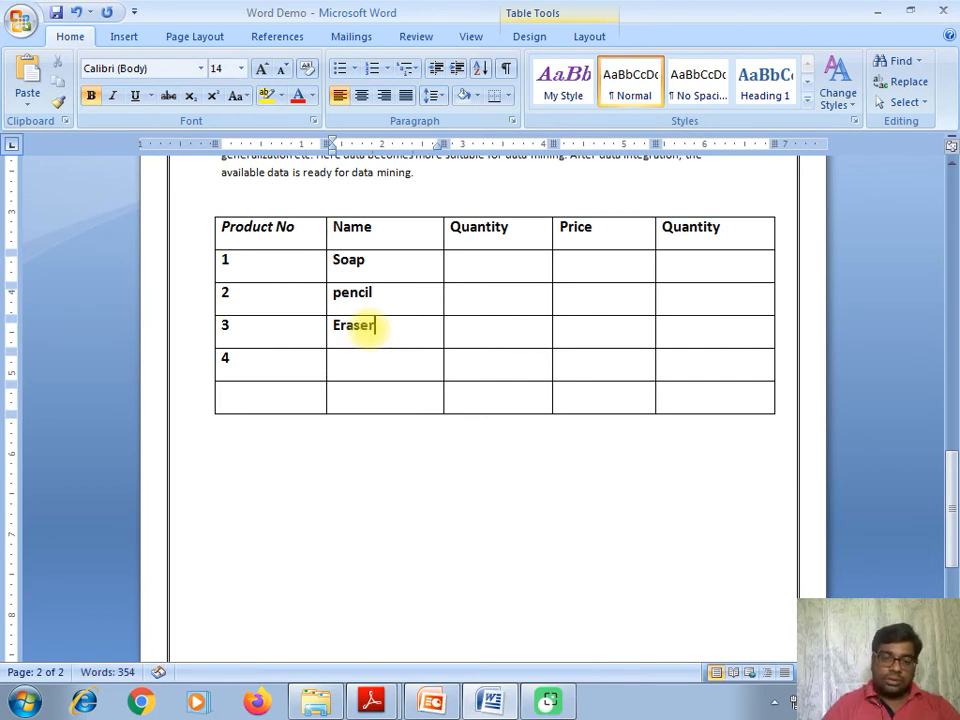
pyautogui.click(355, 361)
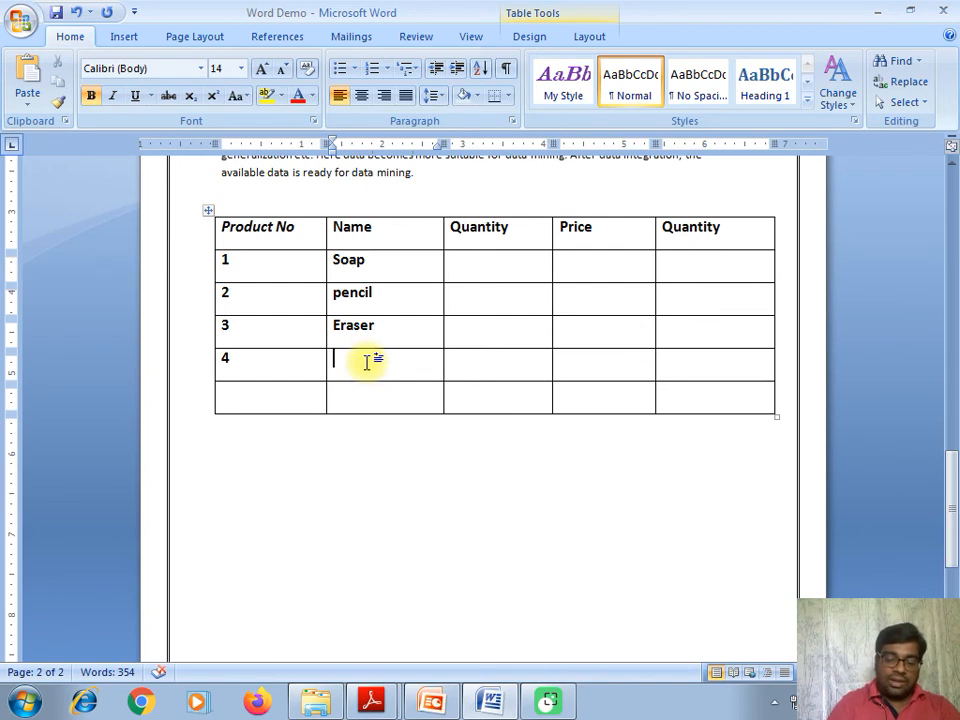
pyautogui.write('Mobile')
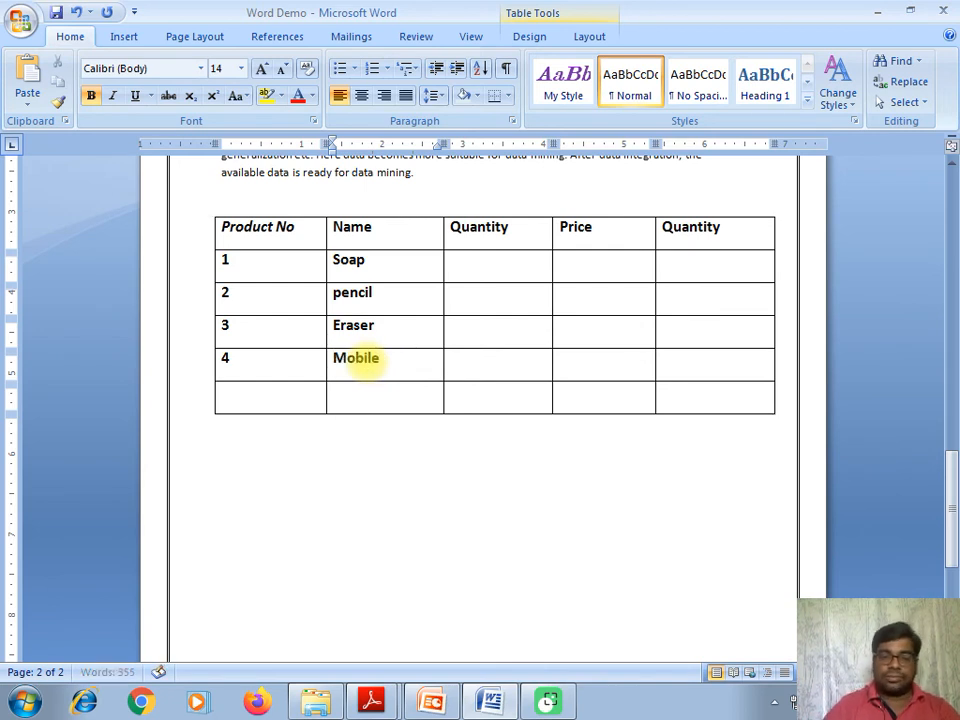
pyautogui.click(475, 262)
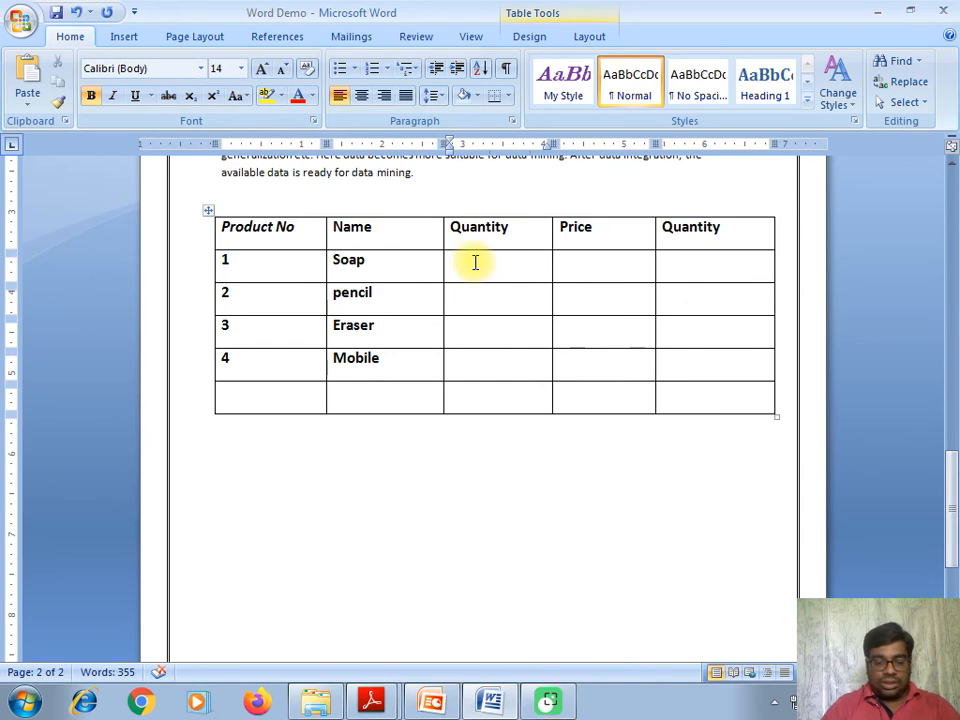
pyautogui.write('34')
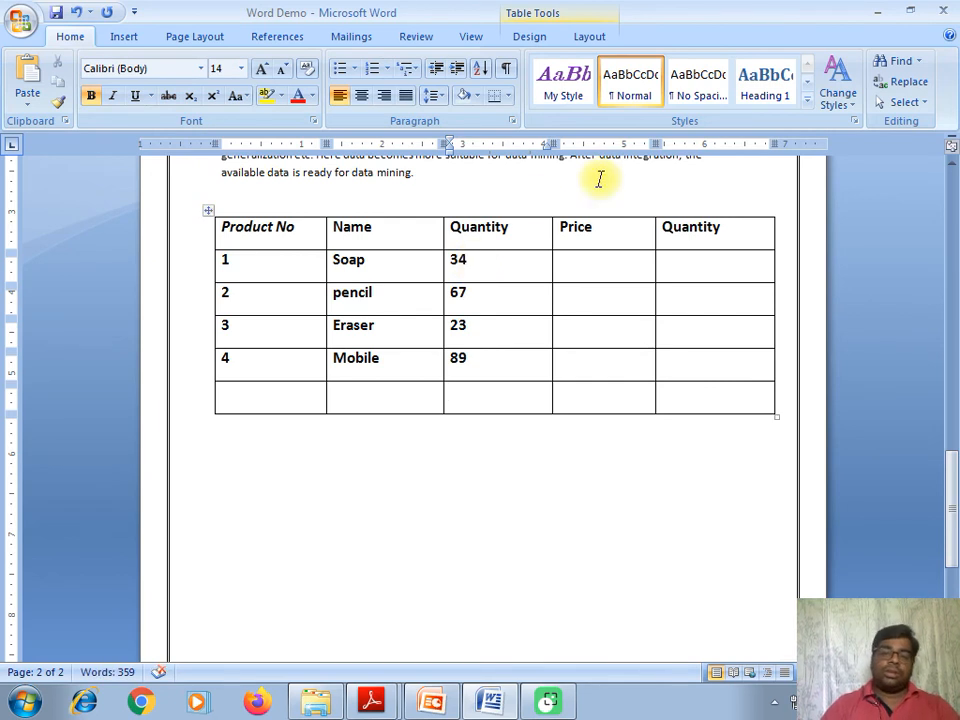
pyautogui.click(578, 273)
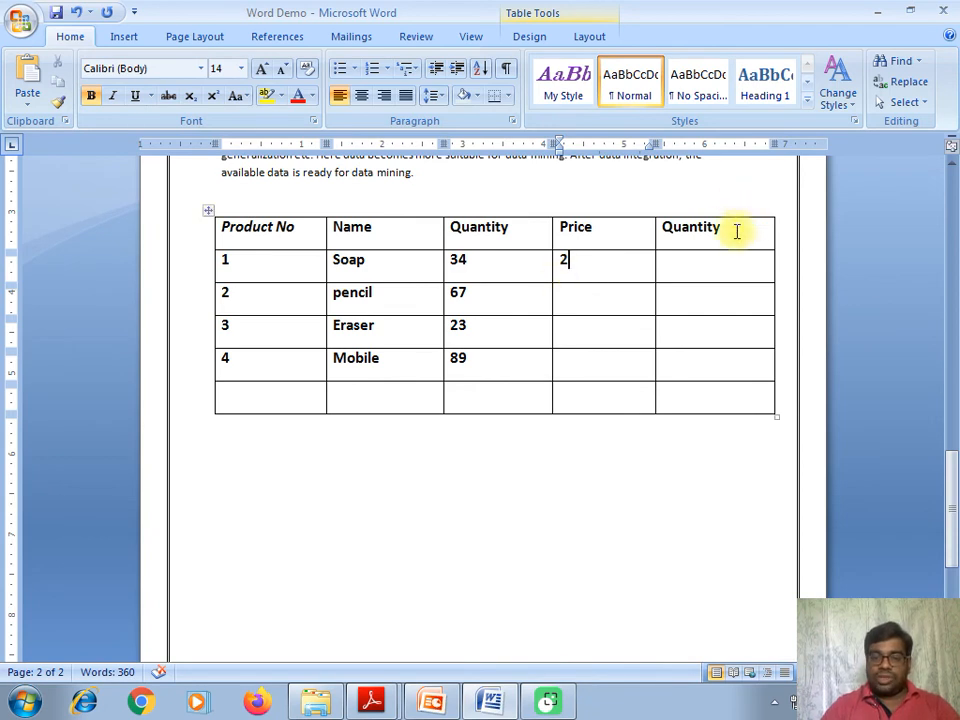
# - Delete the duplicate second Quantity column
pyautogui.moveTo(737, 231); pyautogui.dragTo(728, 362)
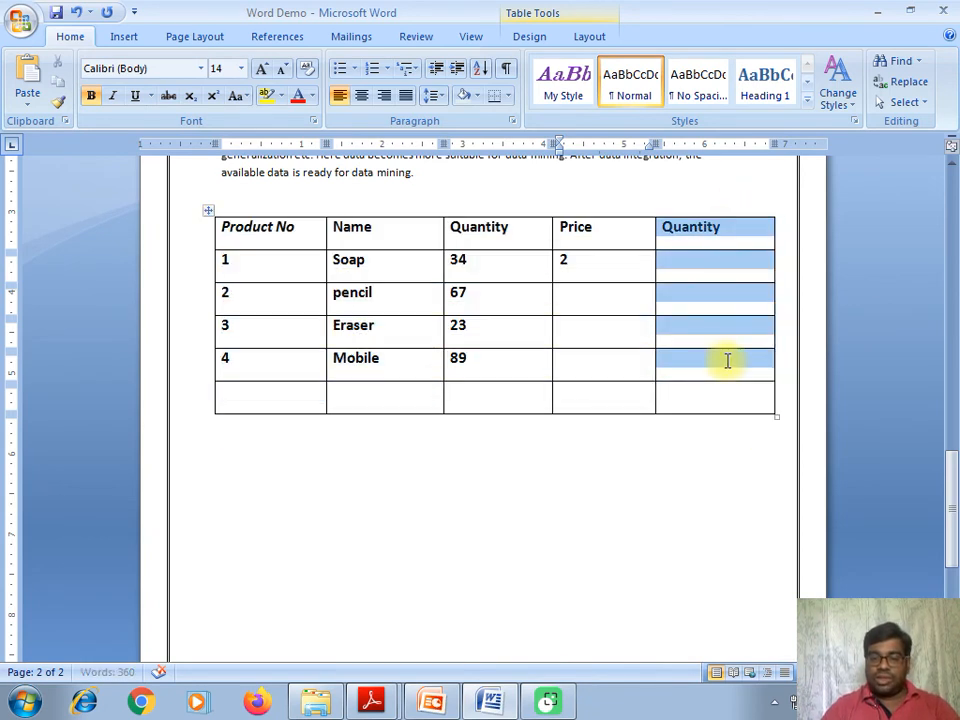
pyautogui.rightClick(714, 311)
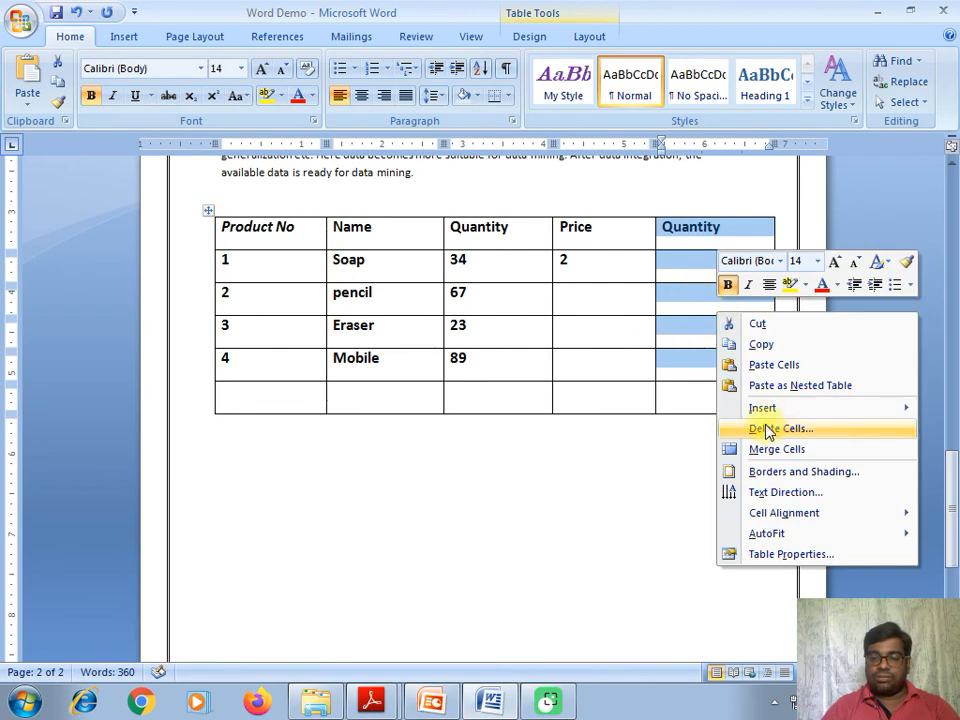
pyautogui.click(690, 241)
pyautogui.moveTo(701, 230); pyautogui.dragTo(726, 404)
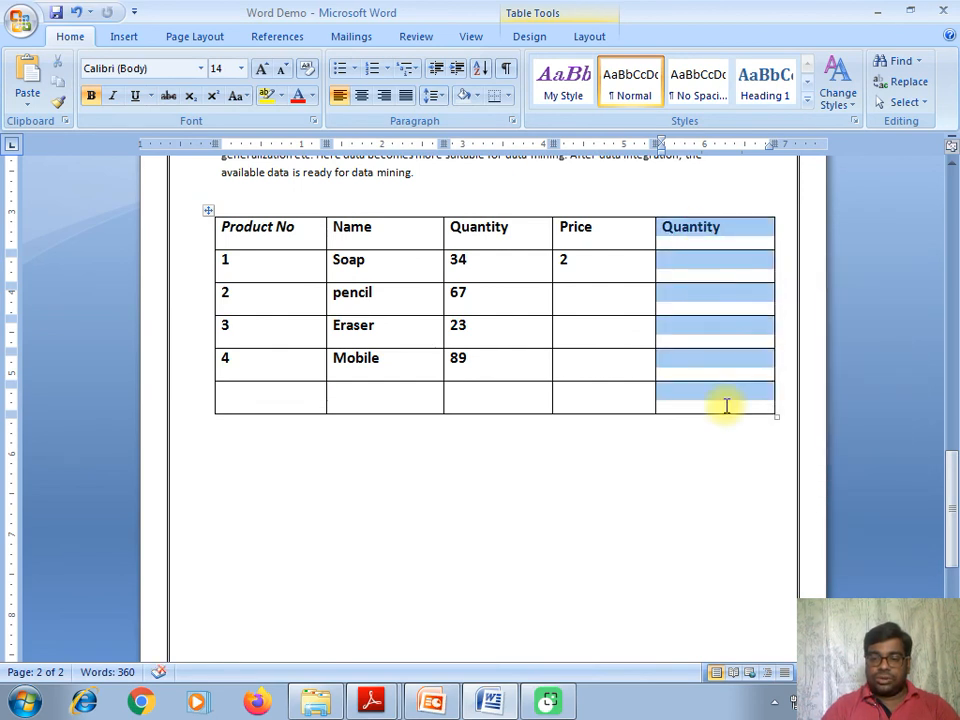
pyautogui.rightClick(708, 318)
pyautogui.click(722, 430)
# - Enter prices 20.00, 40.00, 23.00 and 14.00 in the Price column
pyautogui.write('2')
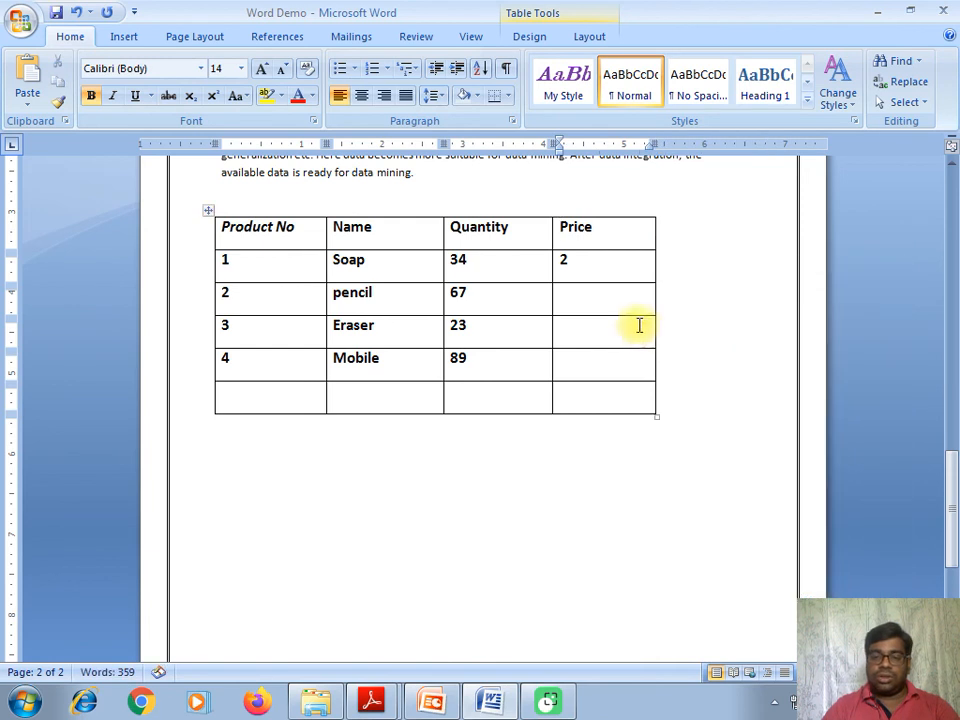
pyautogui.write('0')
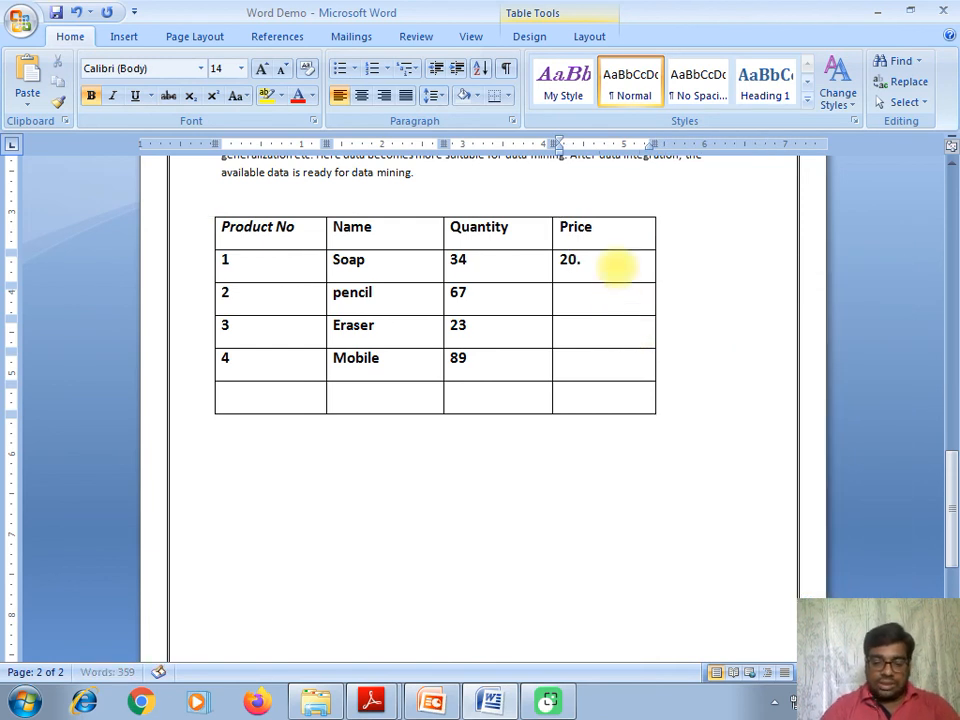
pyautogui.click(570, 292)
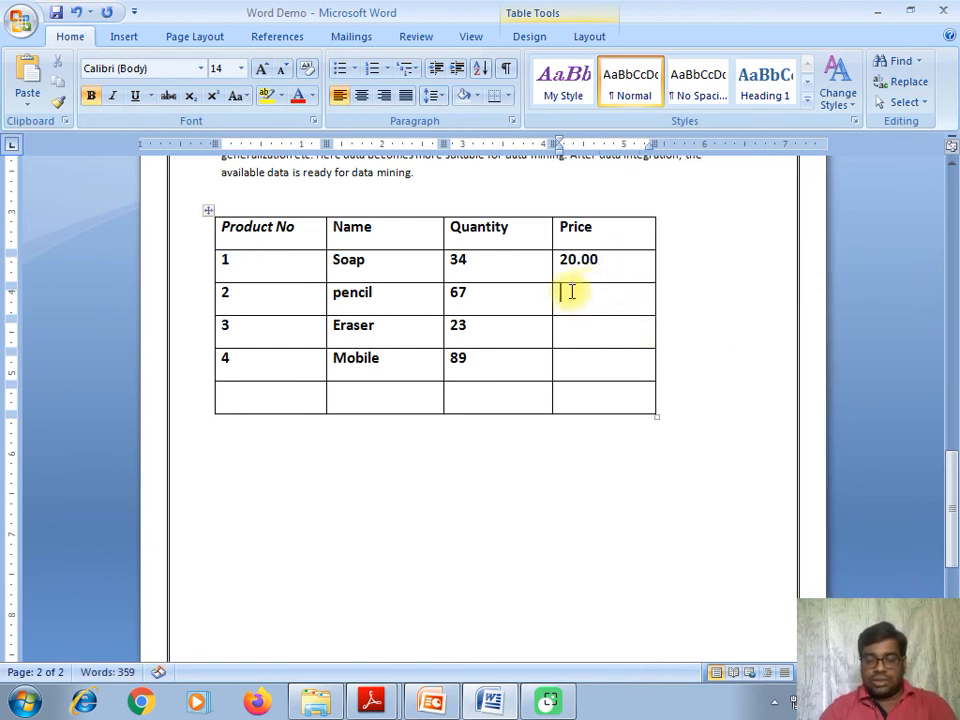
pyautogui.write('40.00')
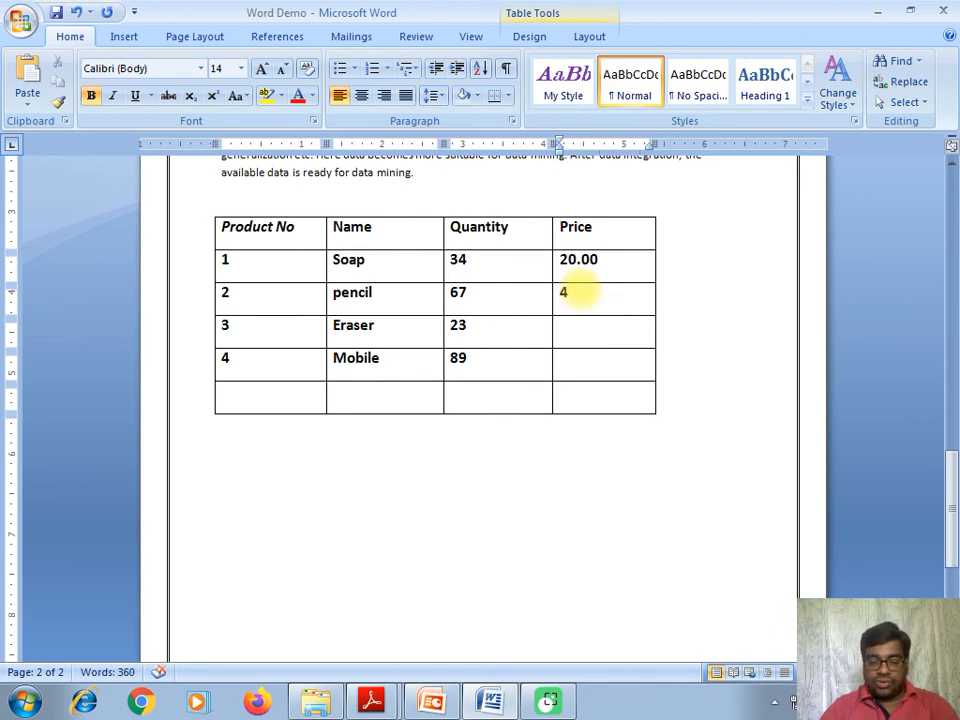
pyautogui.click(604, 325)
pyautogui.write('23')
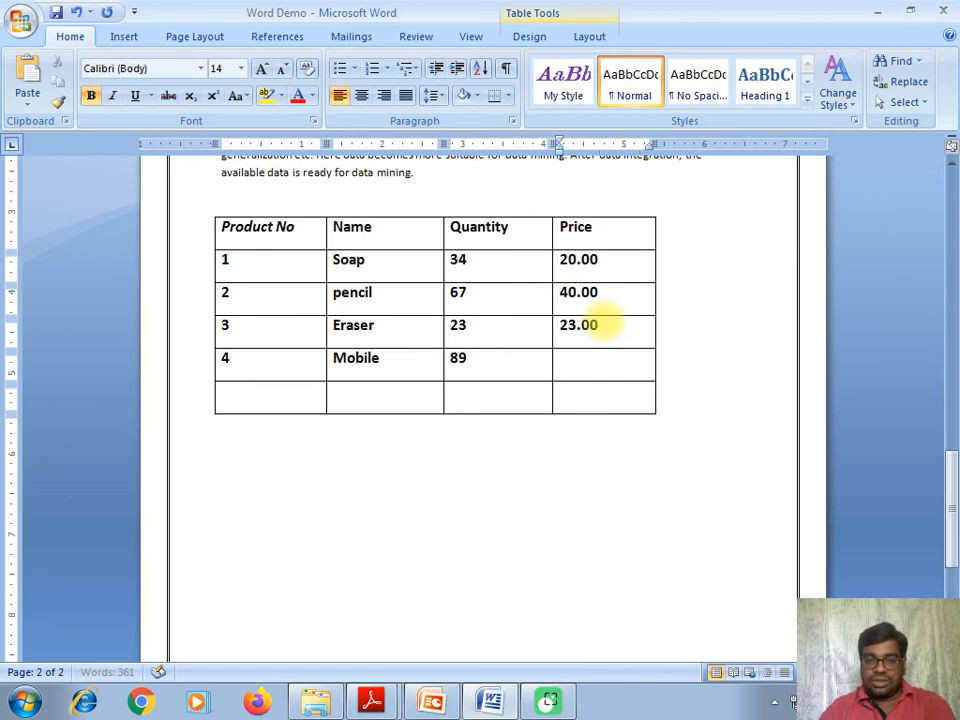
pyautogui.click(585, 360)
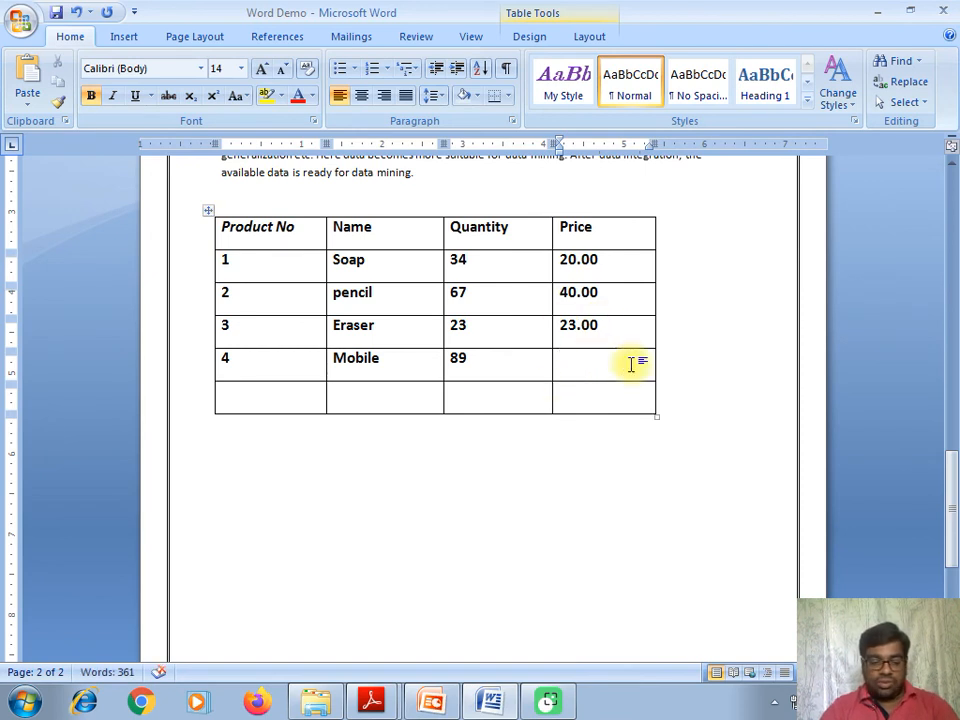
pyautogui.write('14.00')
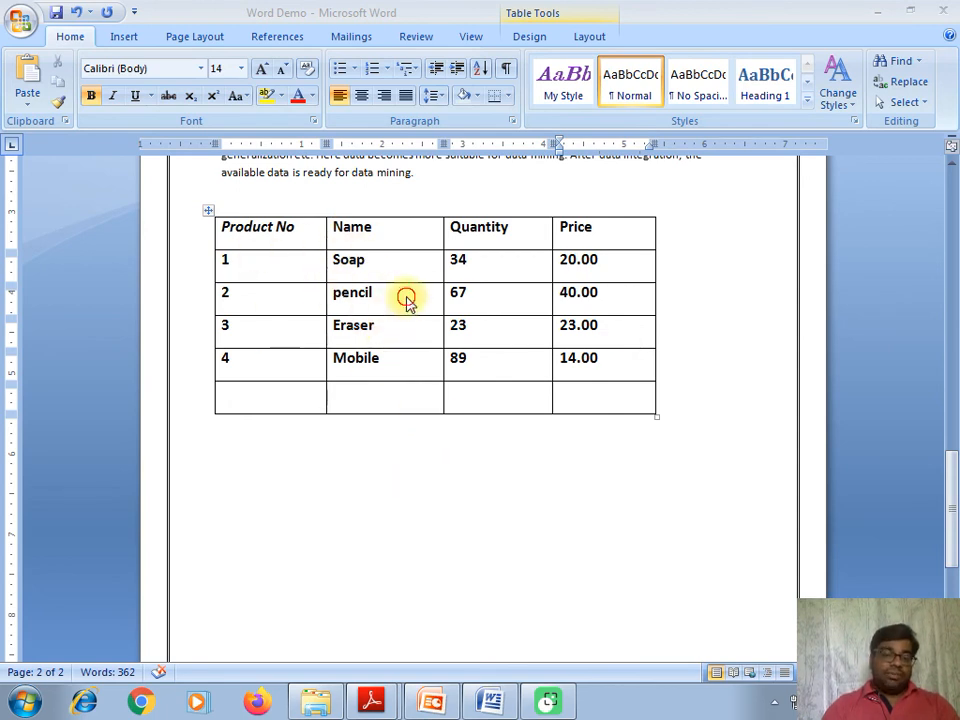
# - Sort the table rows by Column 2 (Name) as text, ascending, with no header row
pyautogui.click(370, 263)
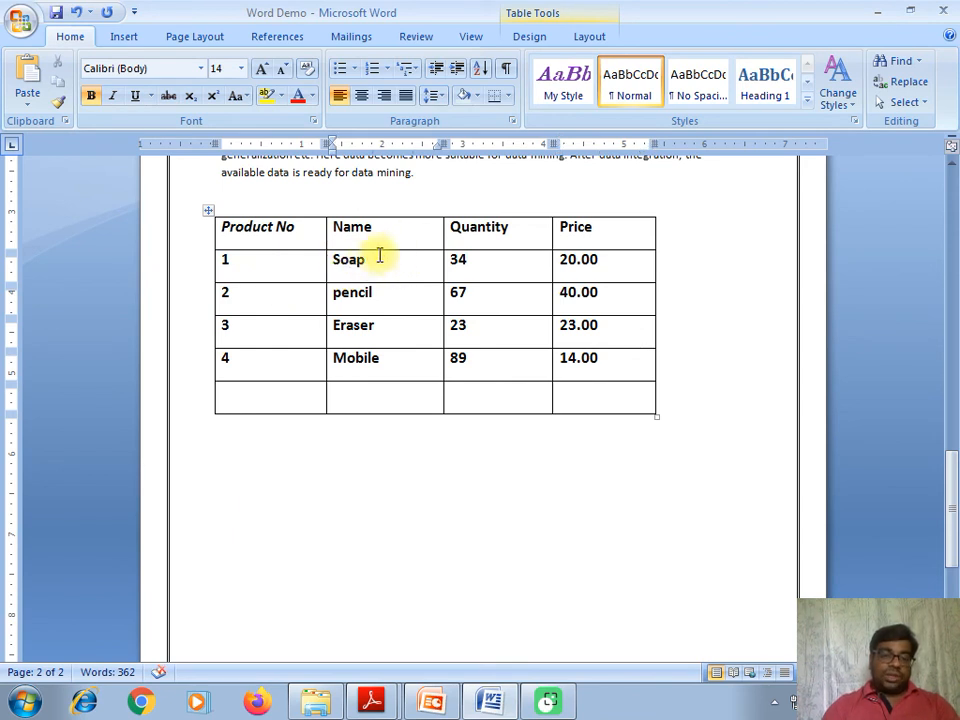
pyautogui.moveTo(369, 260); pyautogui.dragTo(364, 405)
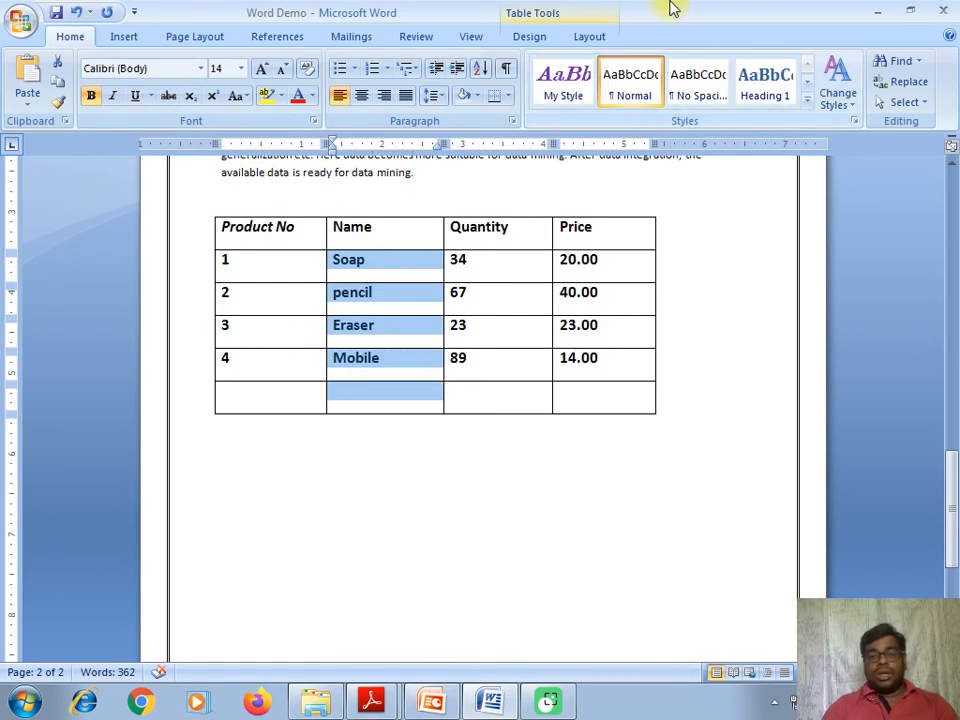
pyautogui.click(531, 40)
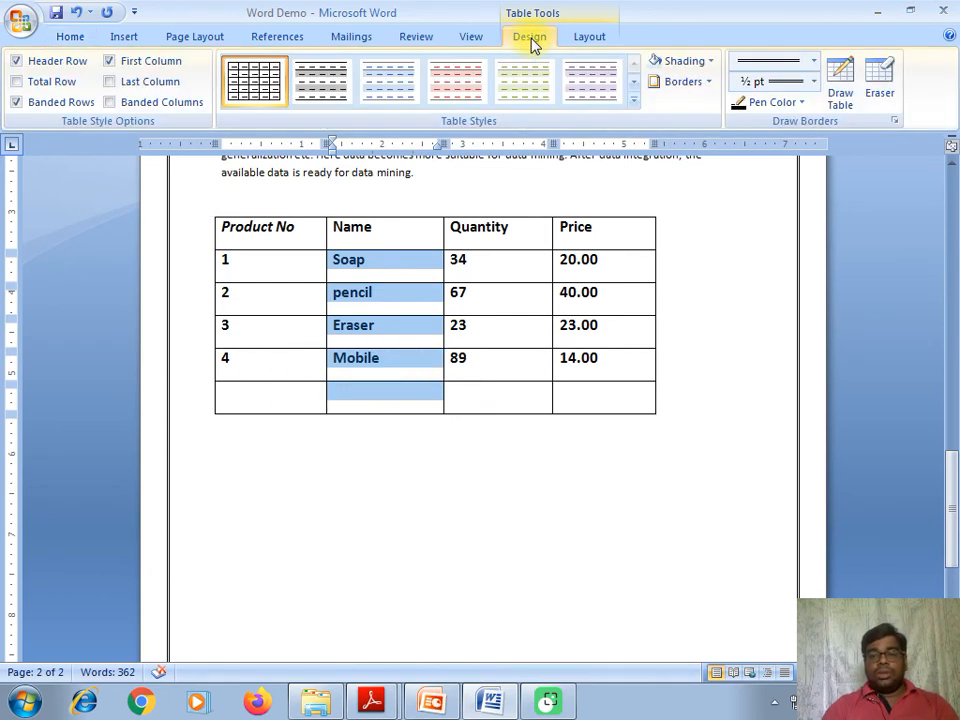
pyautogui.click(592, 40)
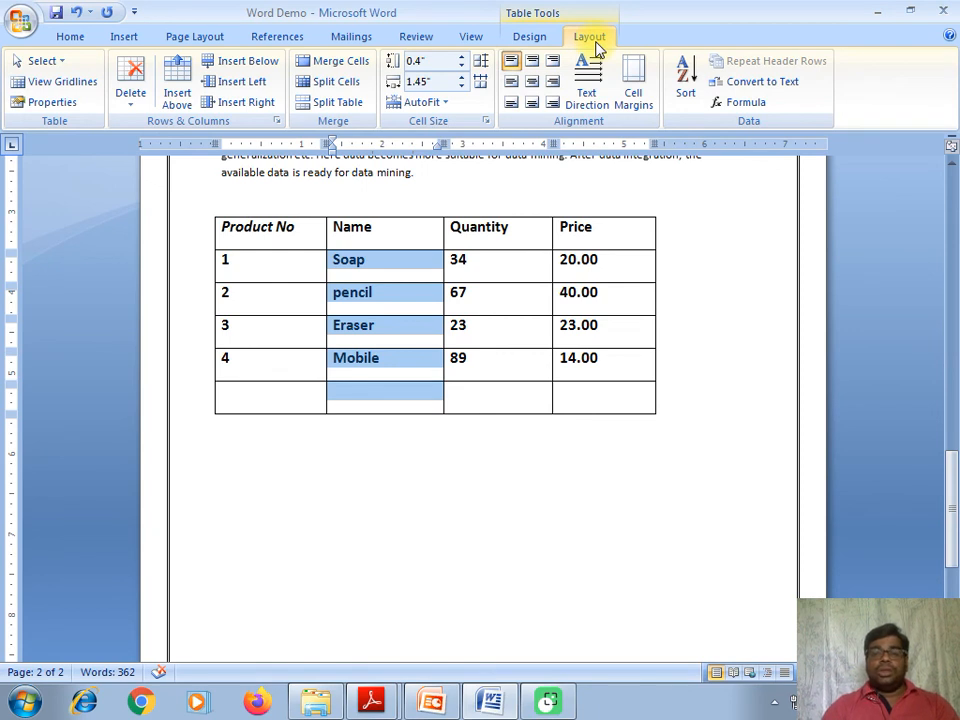
pyautogui.click(690, 85)
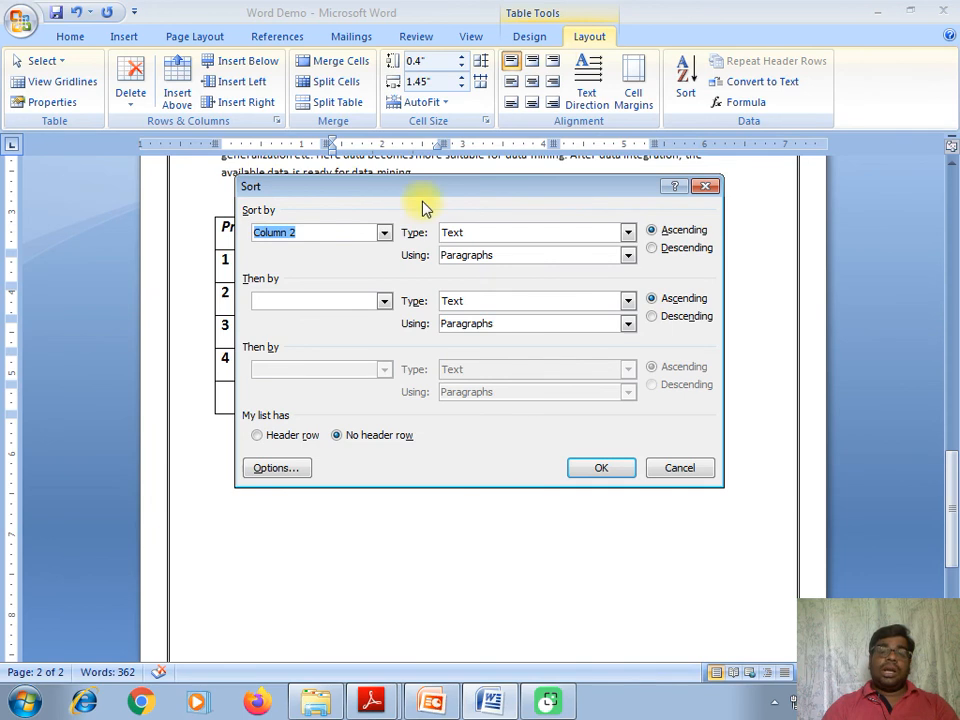
pyautogui.moveTo(422, 195); pyautogui.dragTo(454, 267)
pyautogui.click(417, 305)
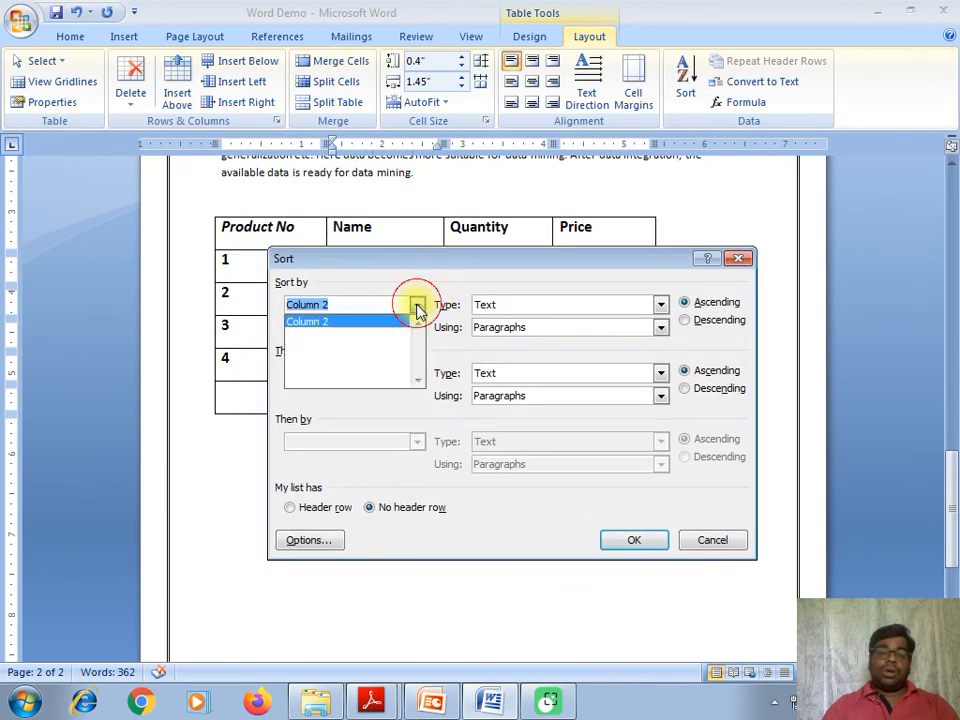
pyautogui.click(417, 306)
pyautogui.click(417, 306)
pyautogui.click(419, 307)
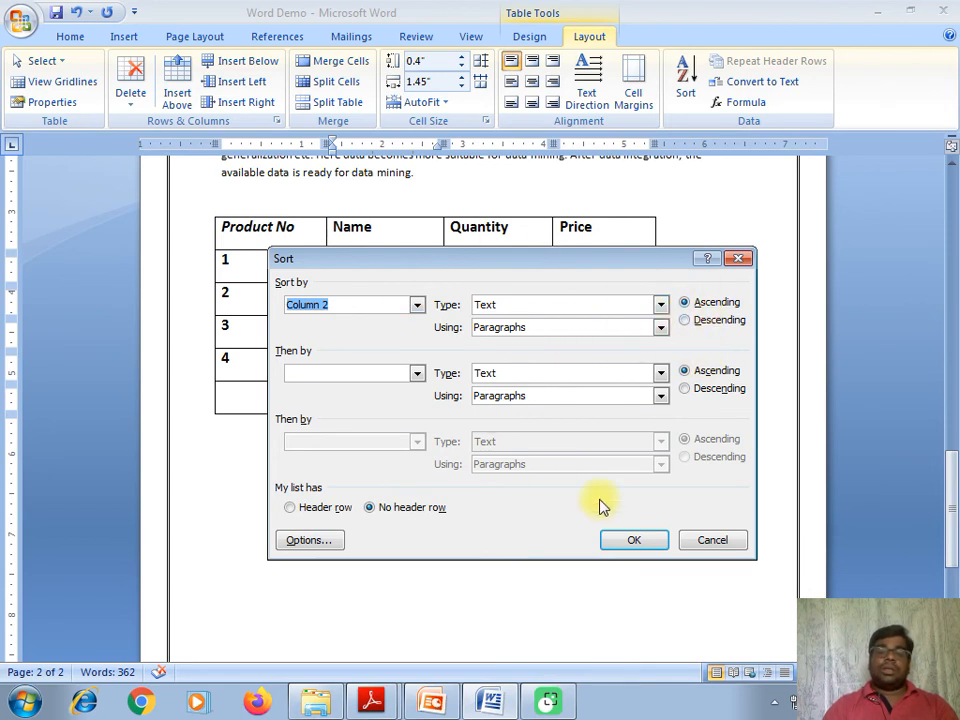
pyautogui.click(632, 540)
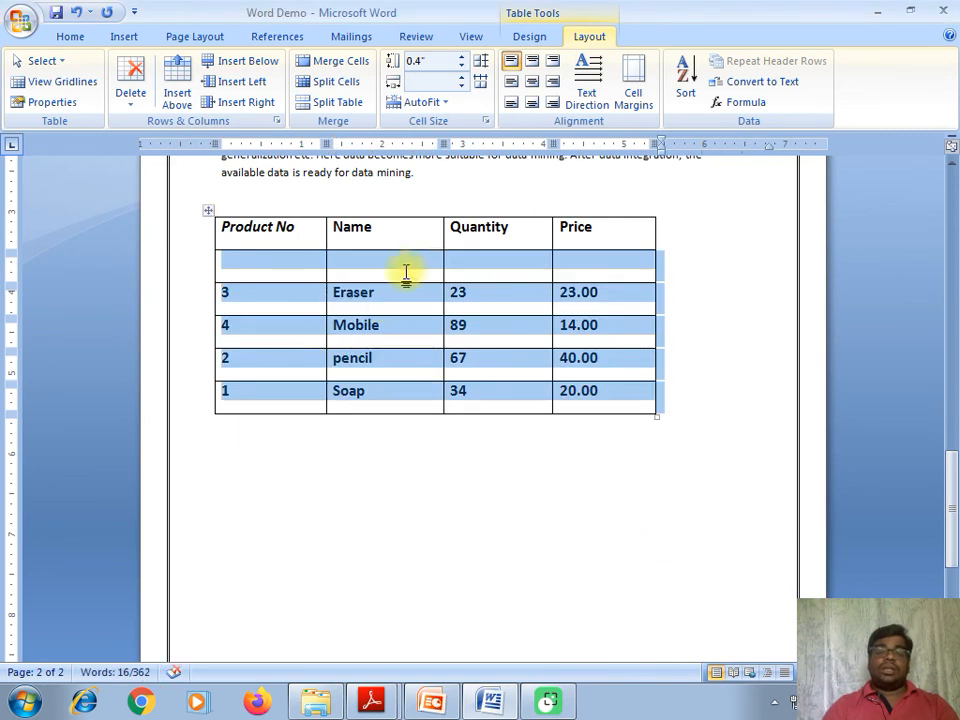
pyautogui.click(405, 268)
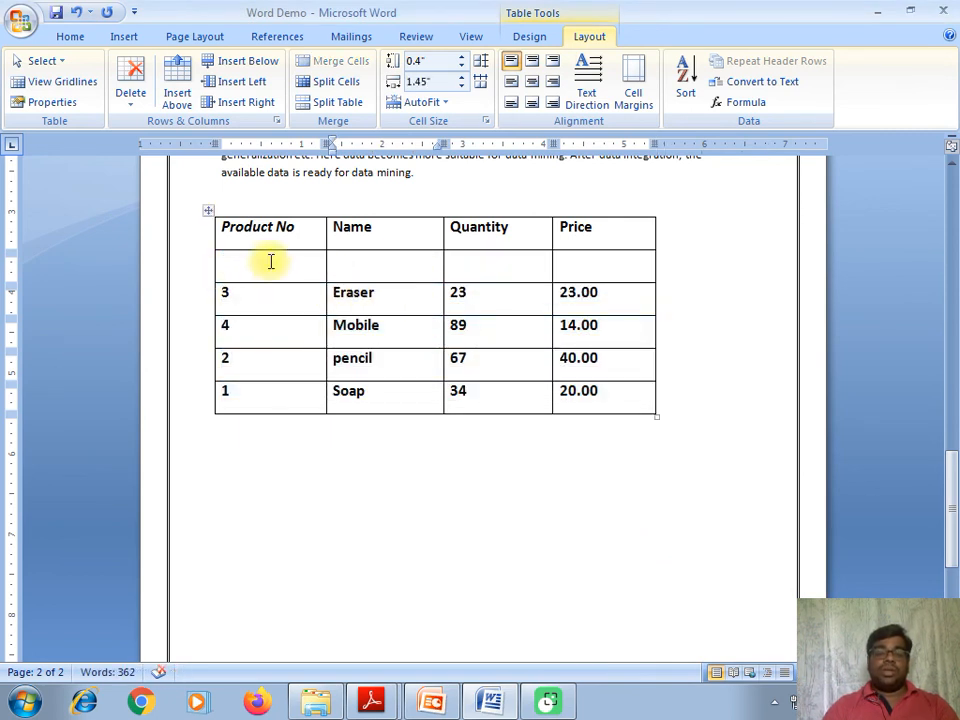
# - Undo the name sort, restoring Soap, pencil, Eraser, Mobile order with the blank row last
pyautogui.moveTo(317, 264); pyautogui.dragTo(574, 268)
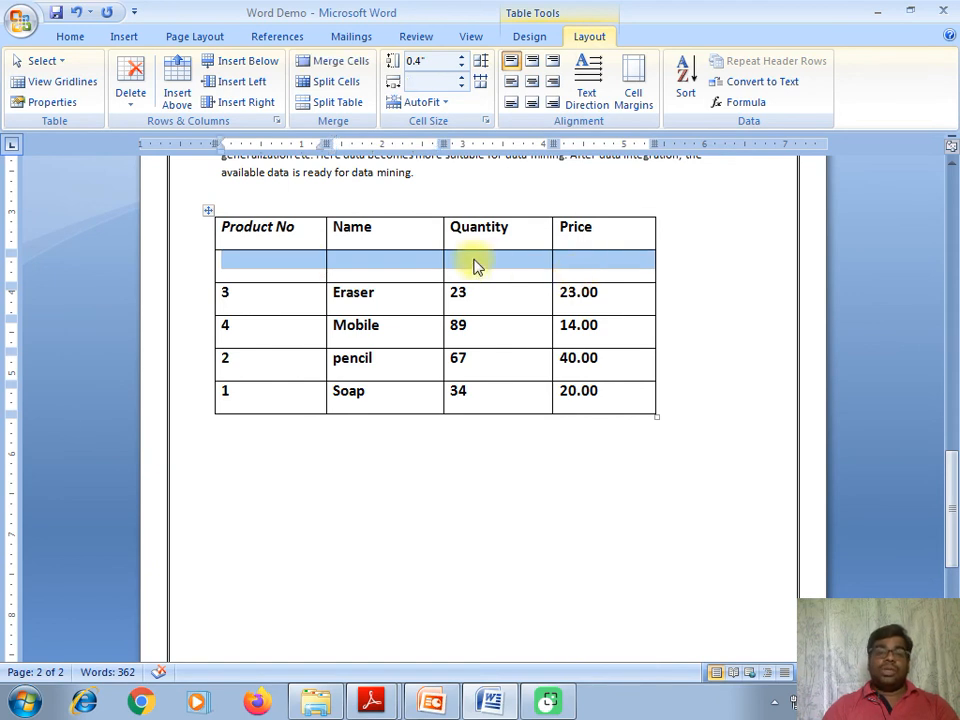
pyautogui.rightClick(476, 266)
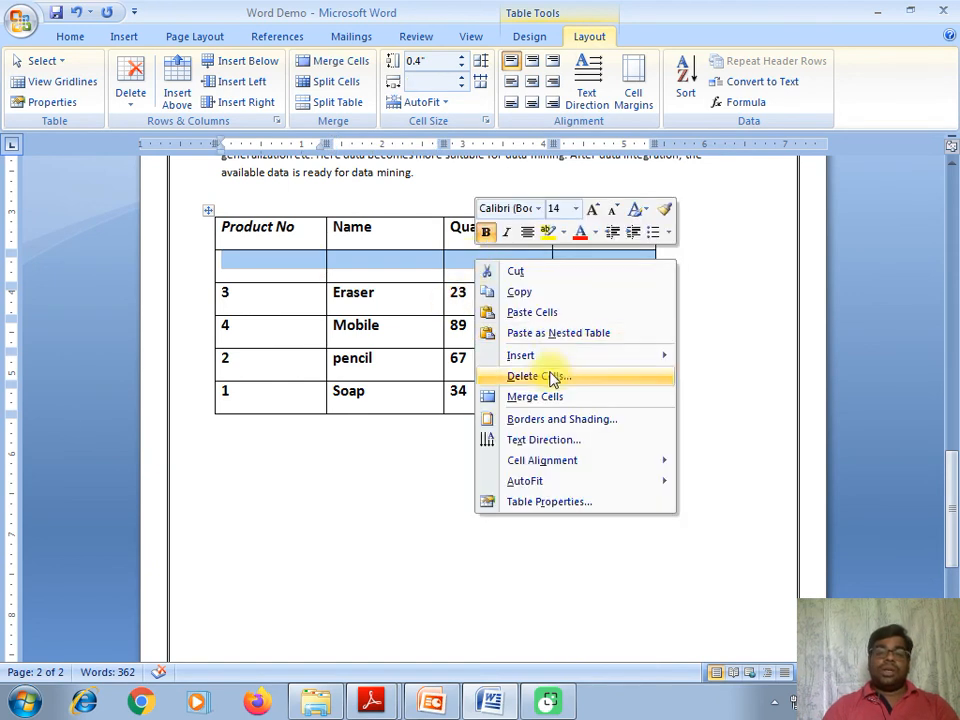
pyautogui.click(731, 316)
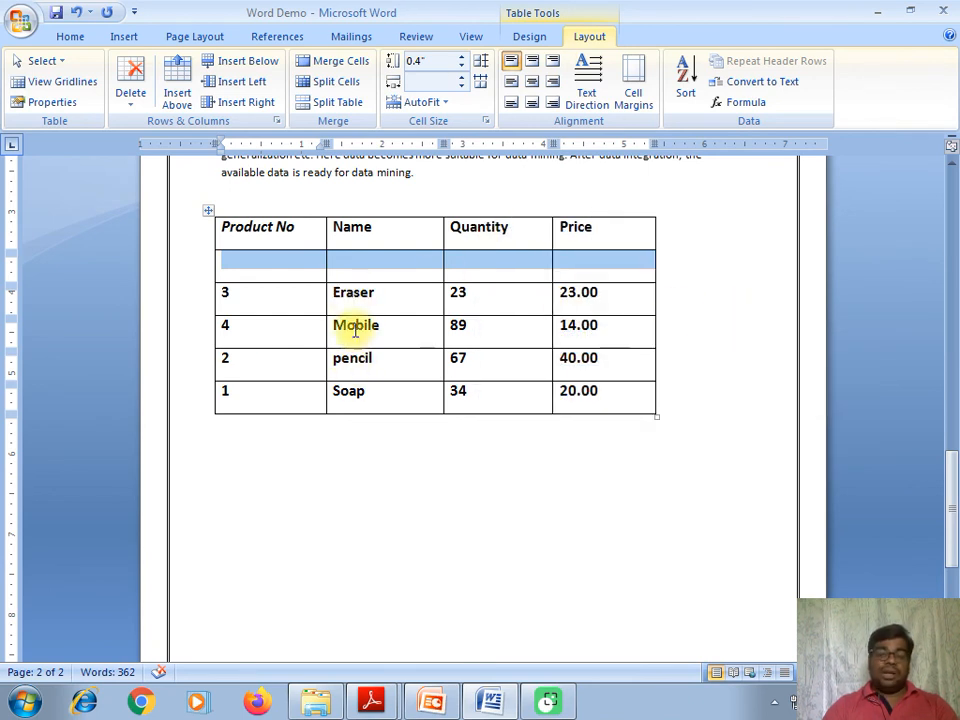
pyautogui.hotkey('ctrl', 'z')
pyautogui.click(516, 338)
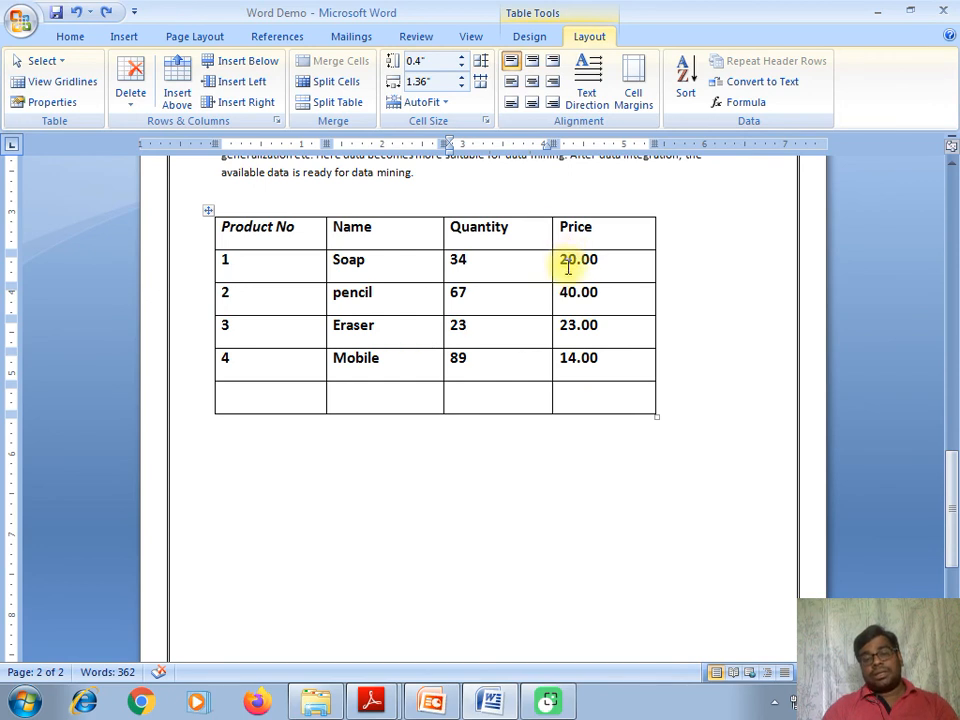
pyautogui.click(593, 212)
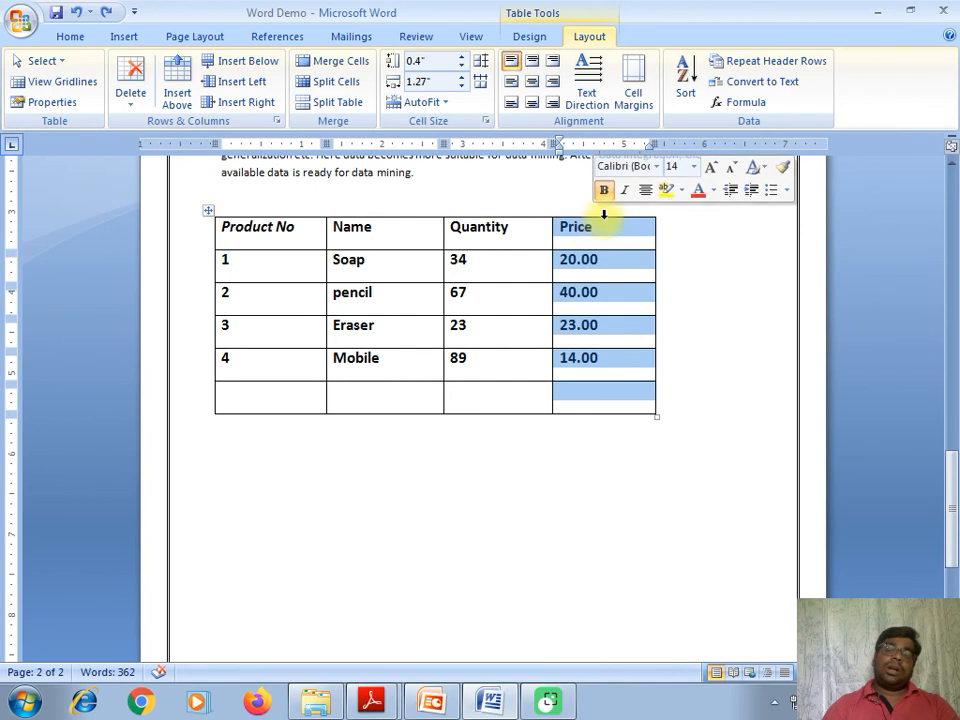
pyautogui.click(683, 80)
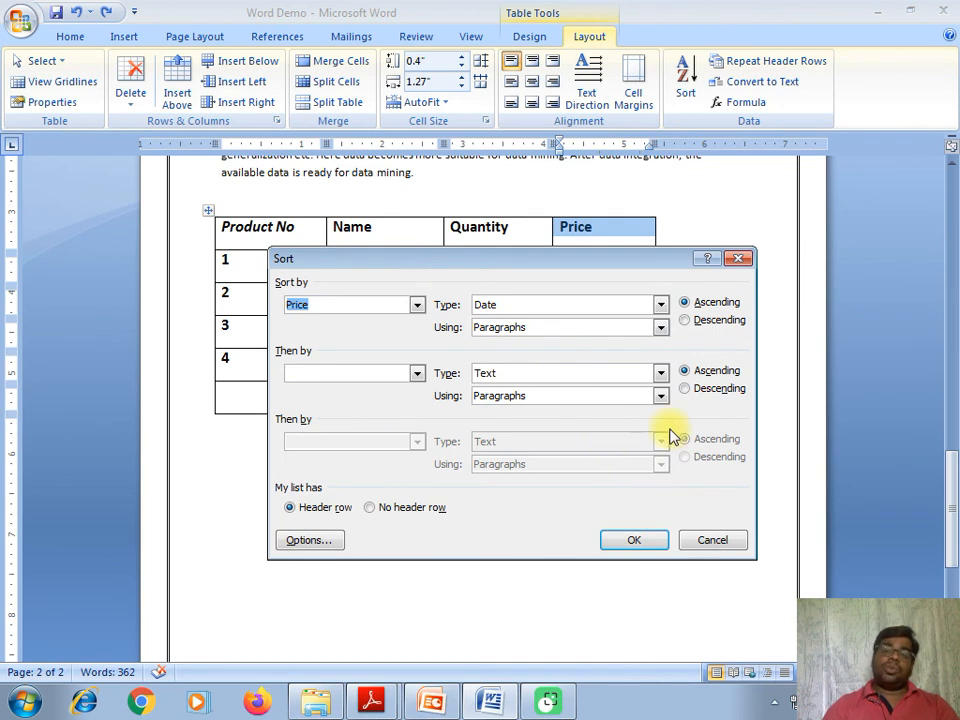
pyautogui.click(652, 544)
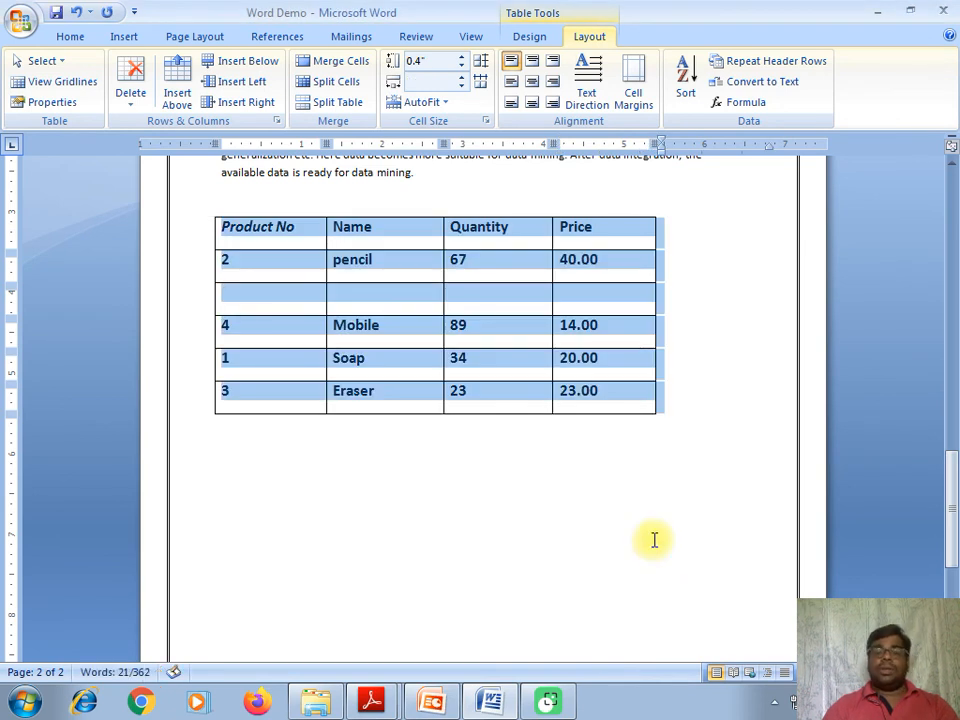
pyautogui.click(606, 293)
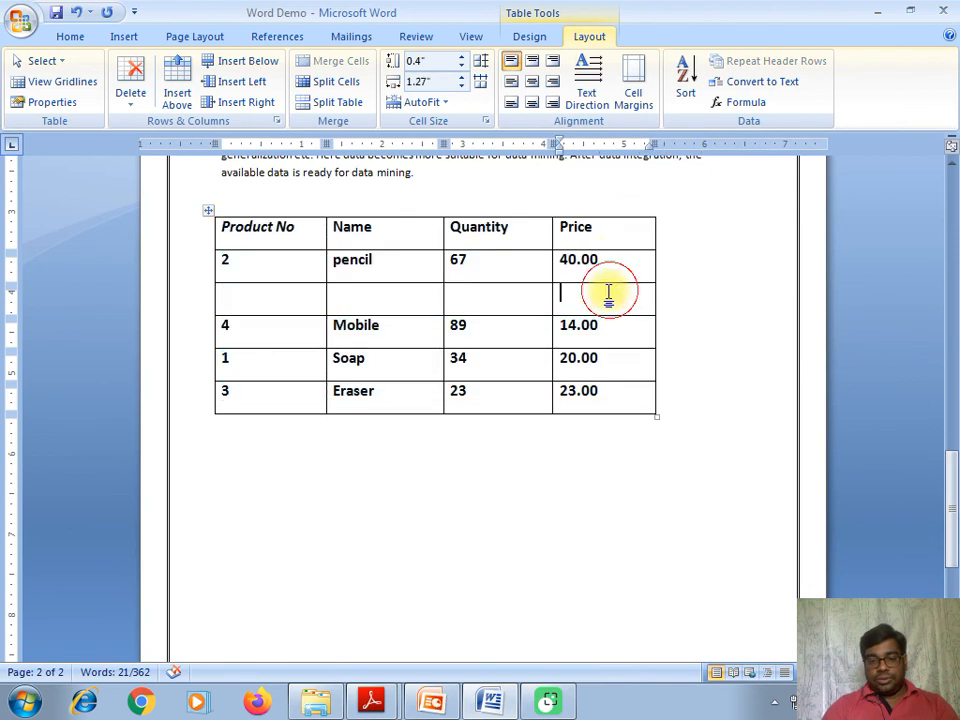
pyautogui.hotkey('ctrl', 'z')
pyautogui.click(558, 268)
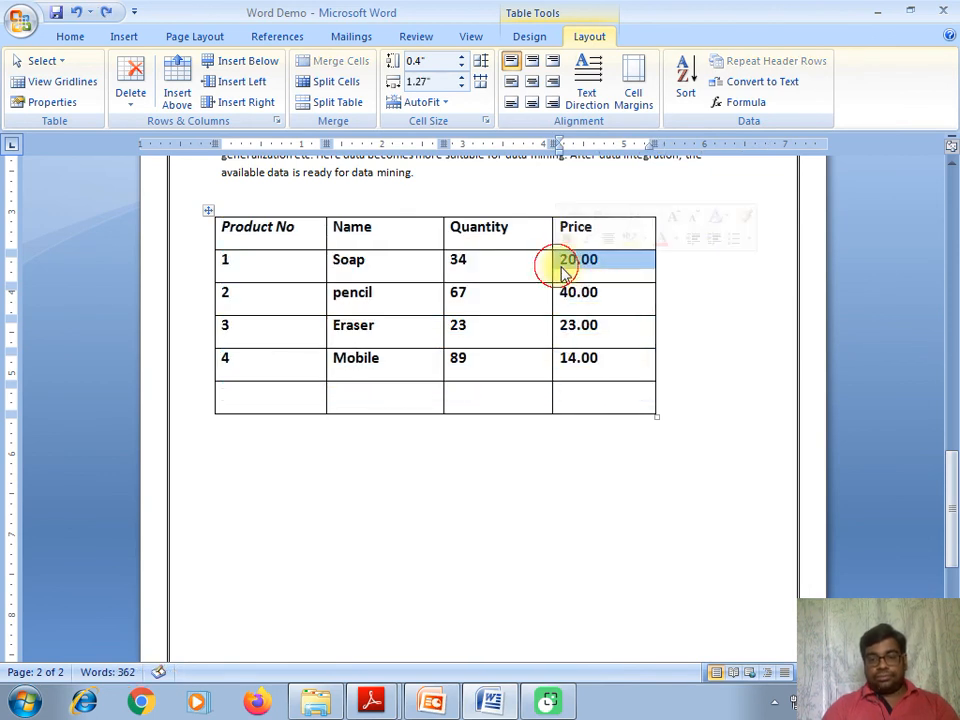
pyautogui.moveTo(586, 281); pyautogui.dragTo(601, 410)
pyautogui.hotkey('ctrl', 'z')
pyautogui.click(561, 294)
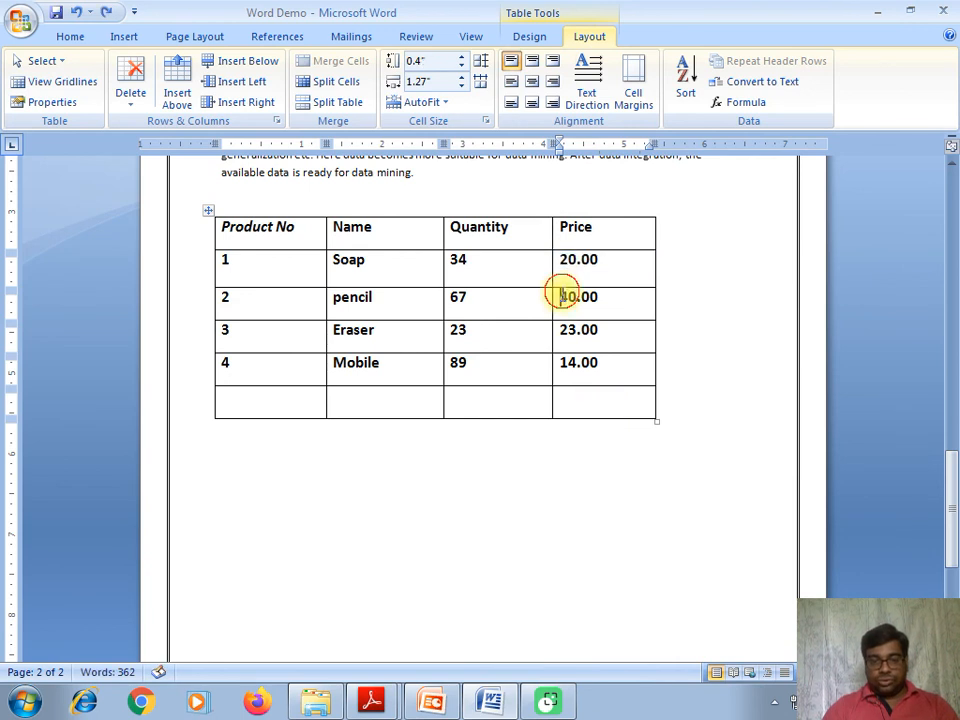
pyautogui.moveTo(561, 259); pyautogui.dragTo(604, 414)
pyautogui.click(686, 80)
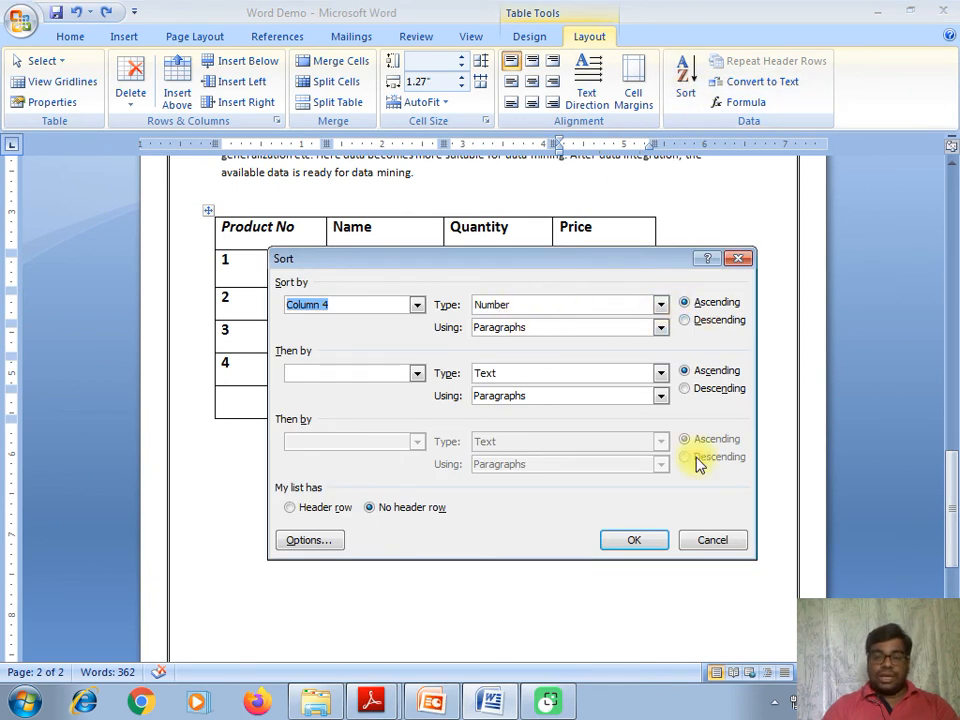
pyautogui.click(640, 538)
pyautogui.click(649, 529)
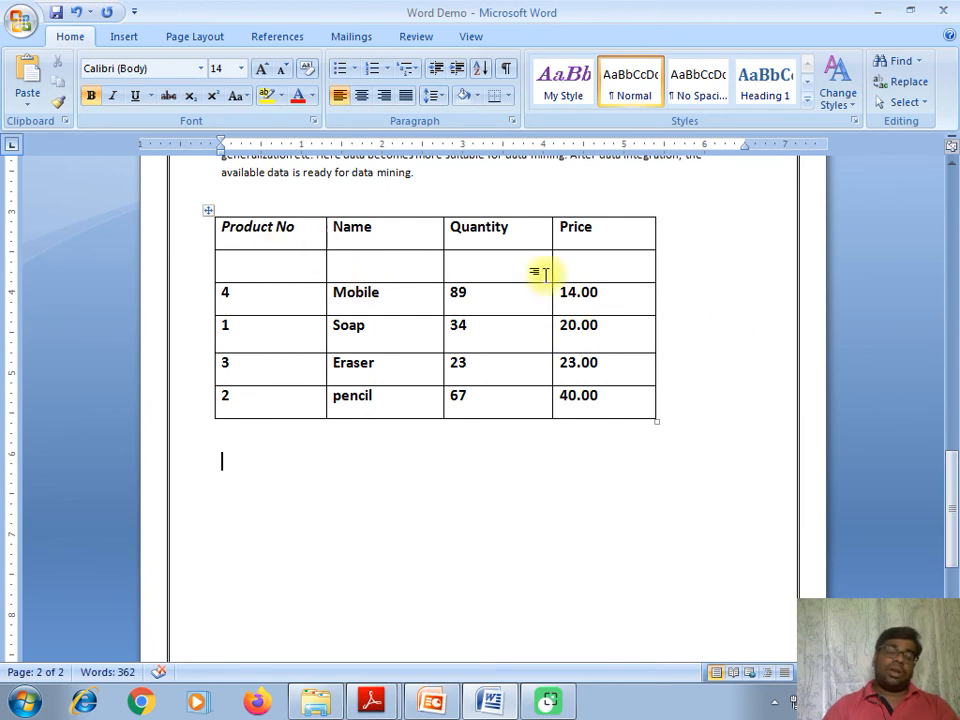
pyautogui.hotkey('ctrl', 'z')
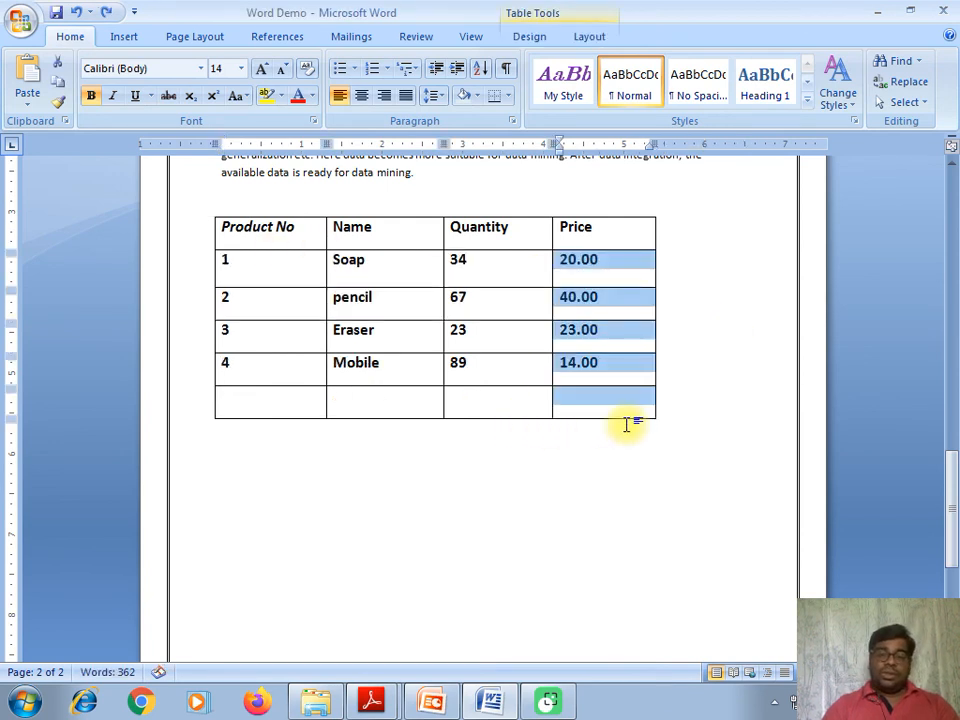
# - Insert a =SUM(ABOVE) formula in the bottom Quantity cell, giving 213
pyautogui.click(589, 415)
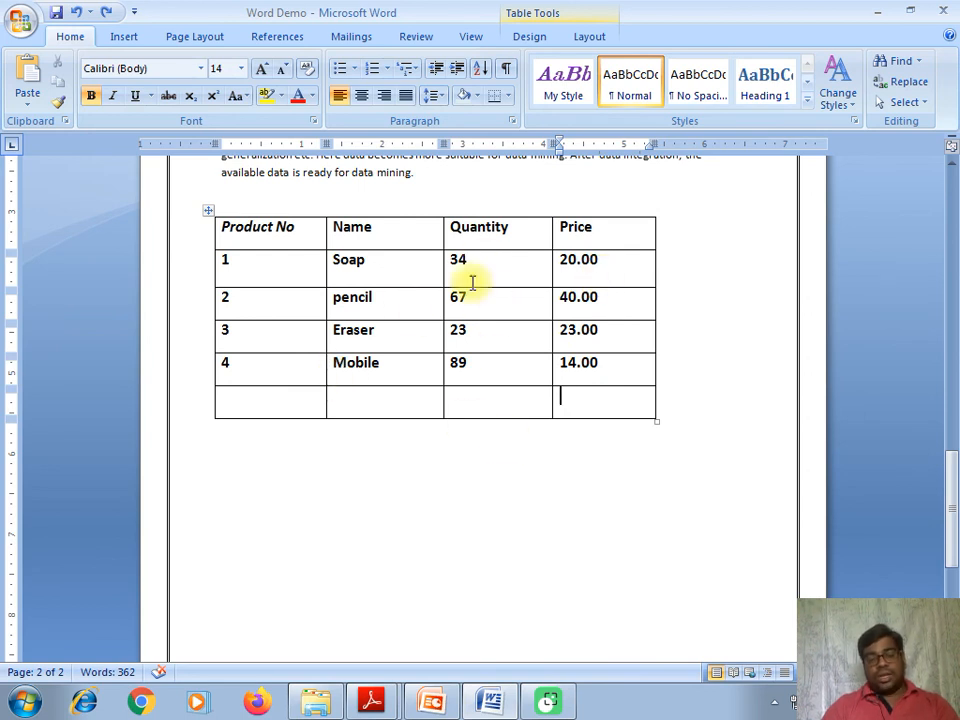
pyautogui.click(471, 400)
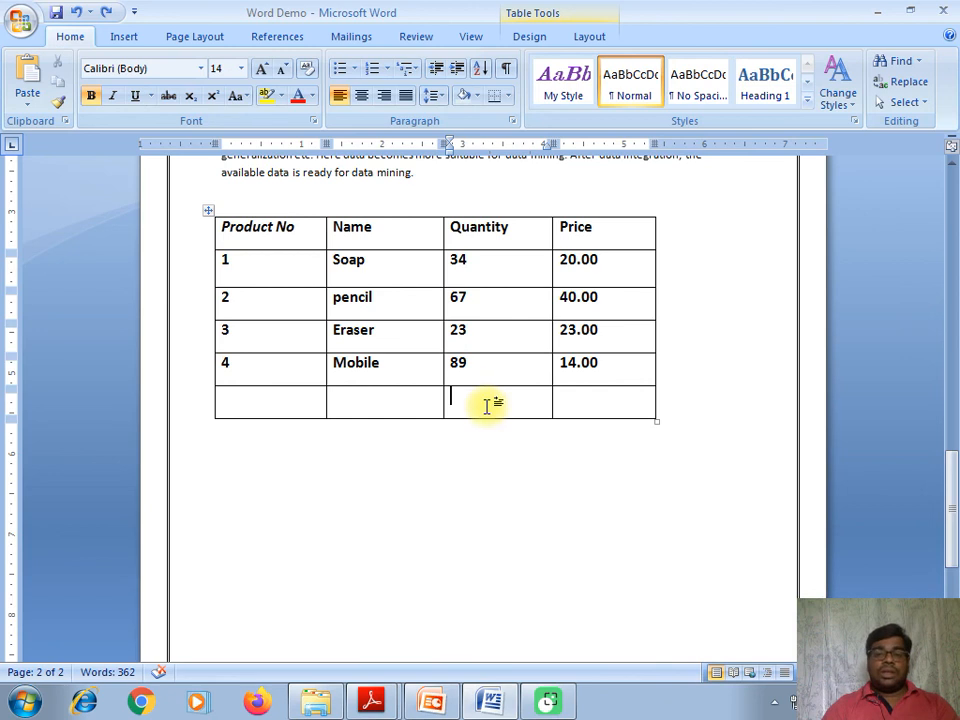
pyautogui.click(598, 40)
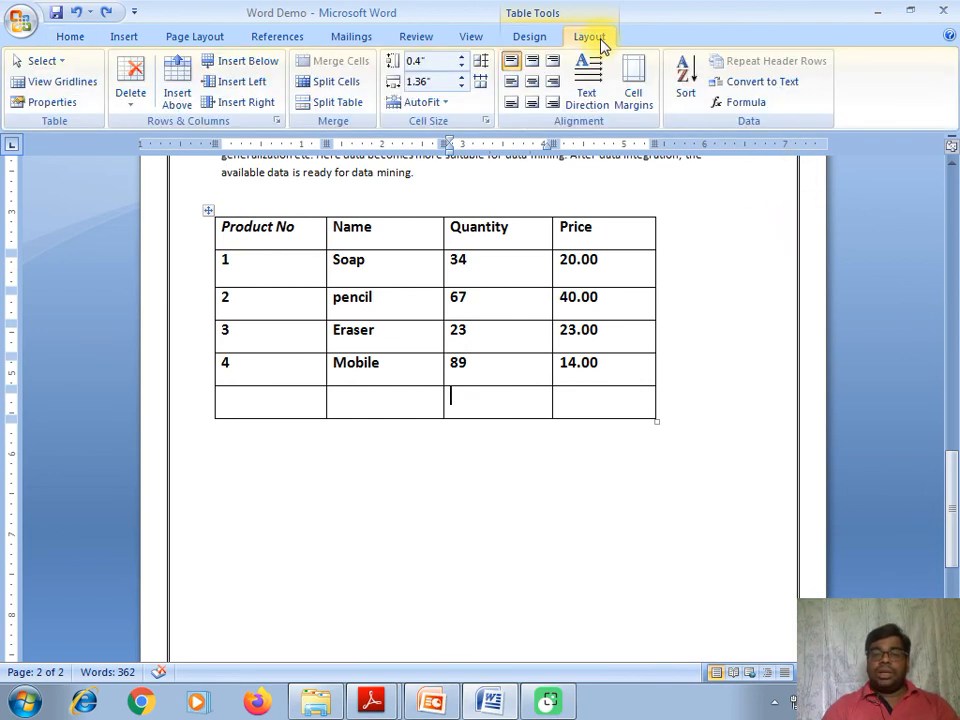
pyautogui.click(729, 108)
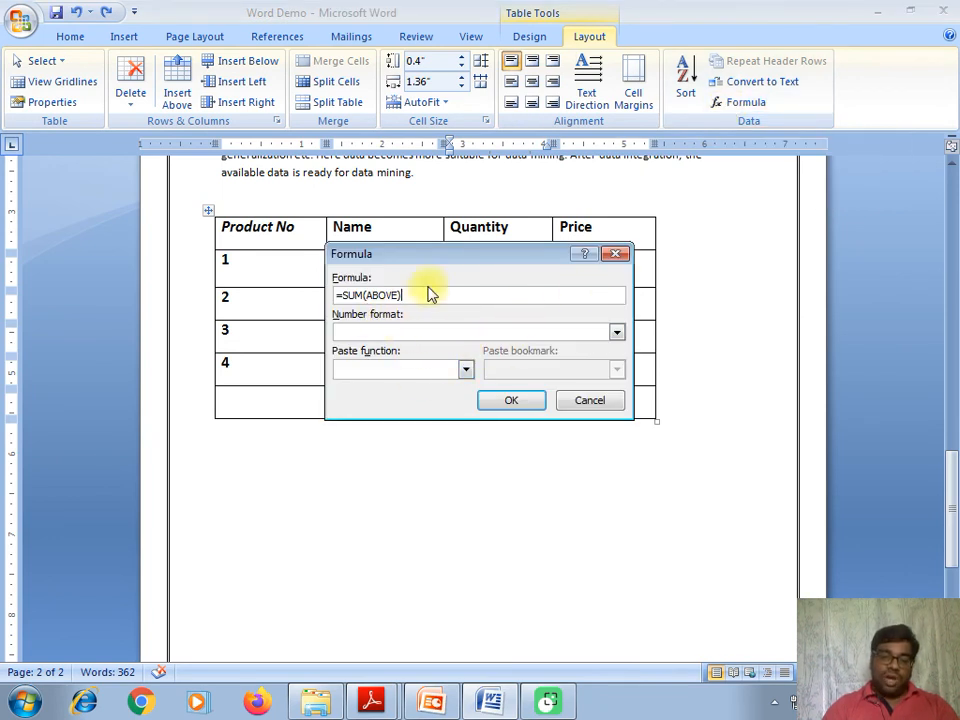
pyautogui.moveTo(431, 256); pyautogui.dragTo(432, 301)
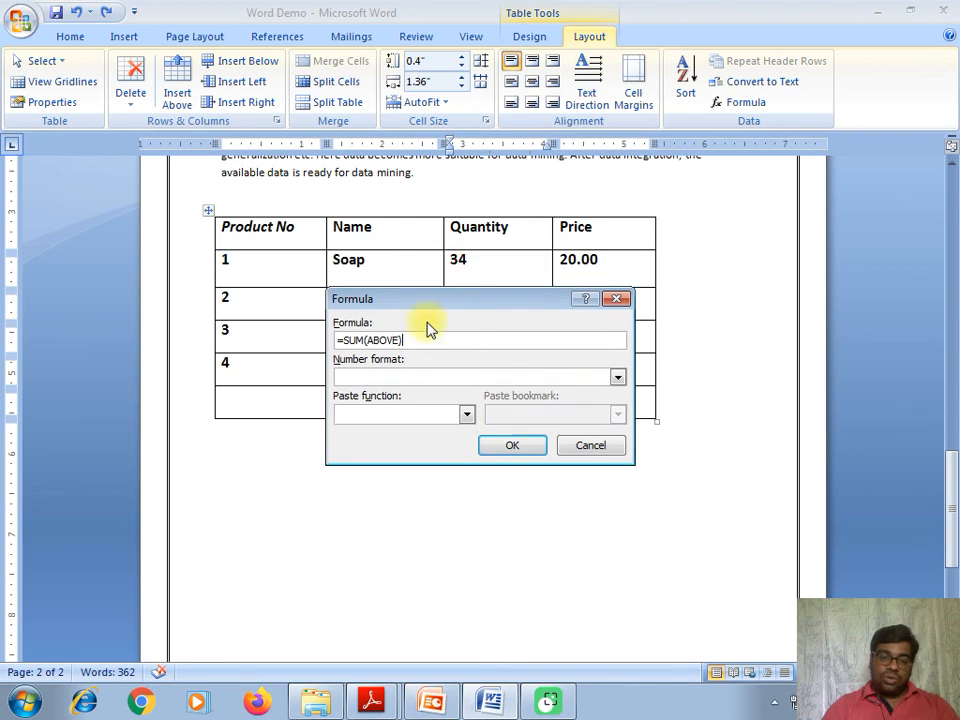
pyautogui.click(466, 414)
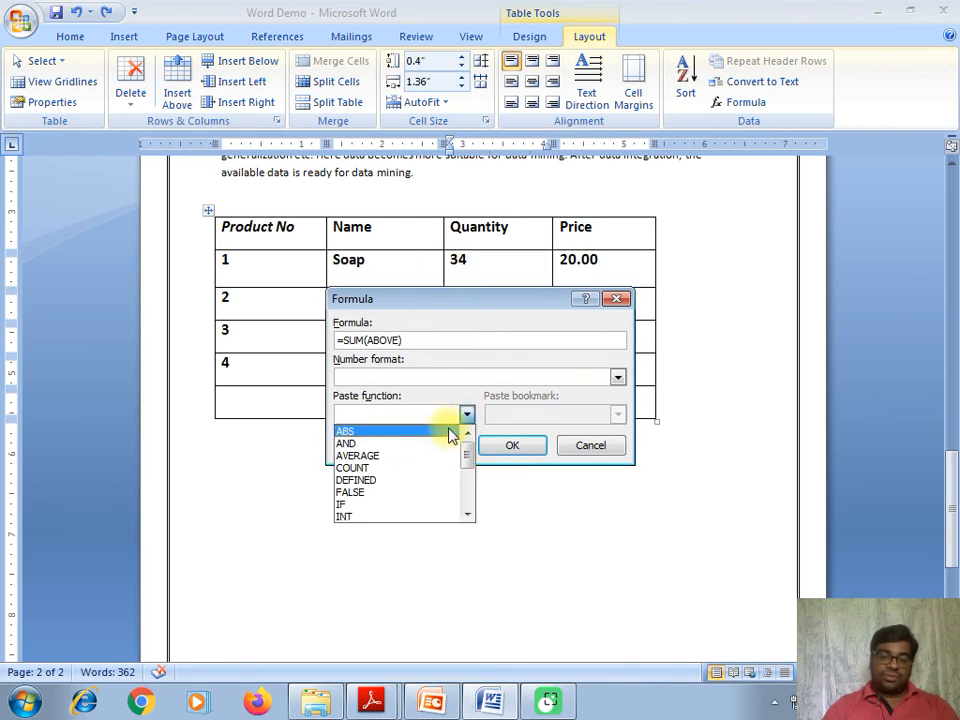
pyautogui.moveTo(465, 460); pyautogui.dragTo(454, 484)
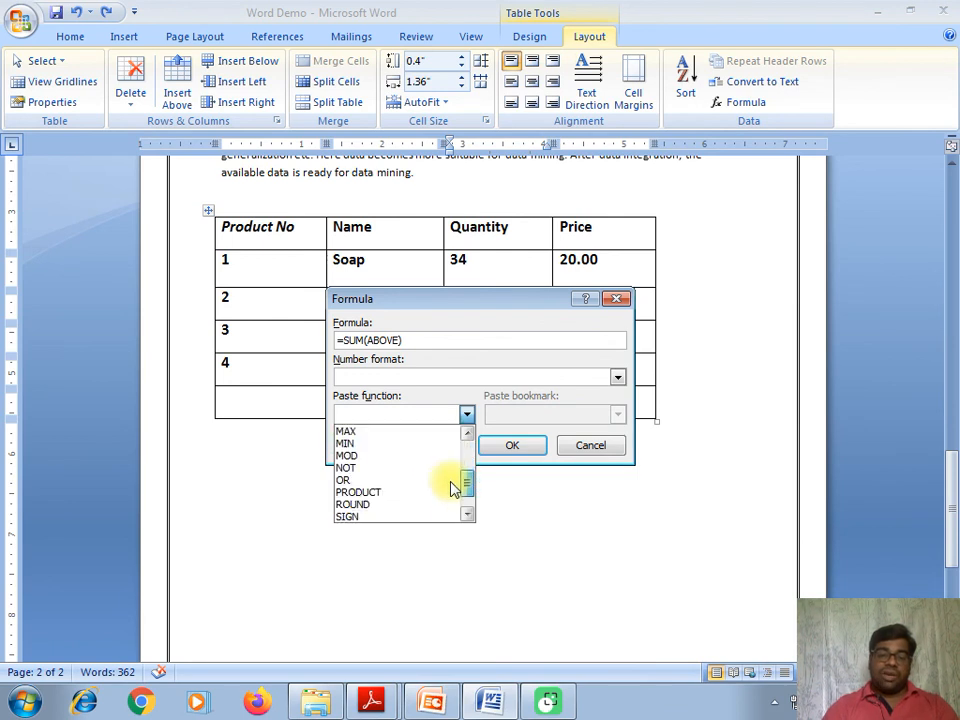
pyautogui.click(408, 344)
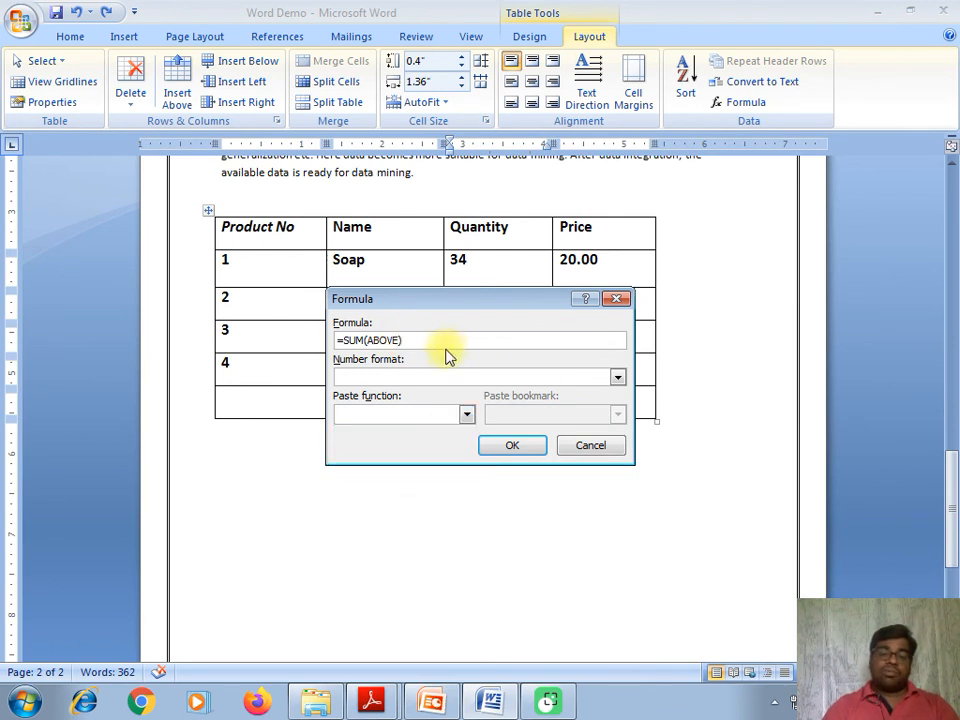
pyautogui.press('BackSpace')
pyautogui.press('BackSpace')
pyautogui.press('BackSpace')
pyautogui.press('BackSpace')
pyautogui.press('BackSpace')
pyautogui.press('BackSpace')
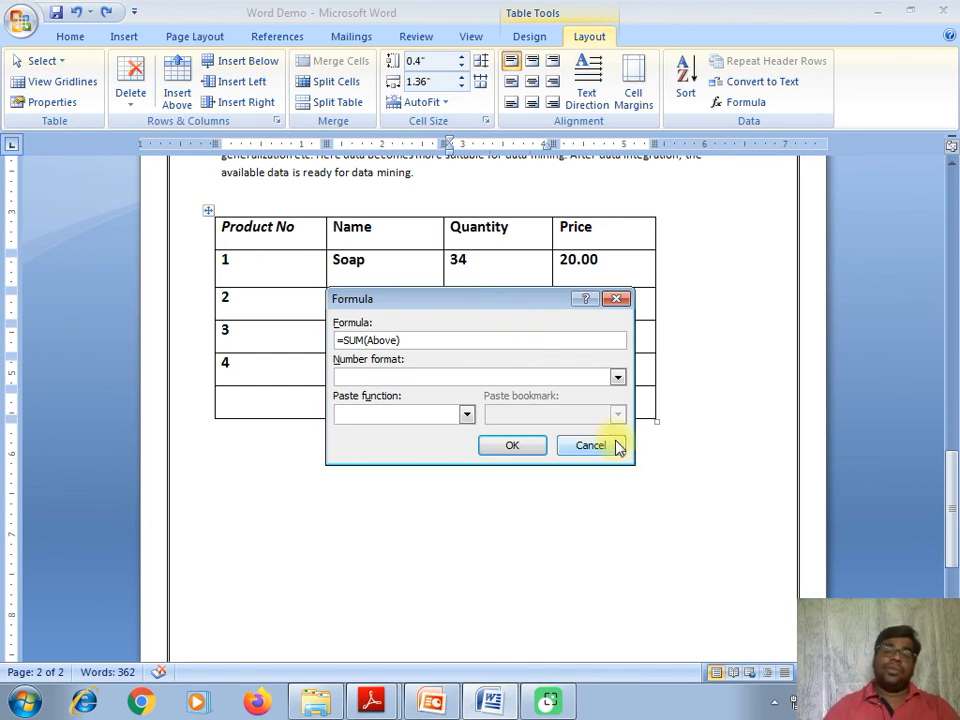
pyautogui.click(508, 441)
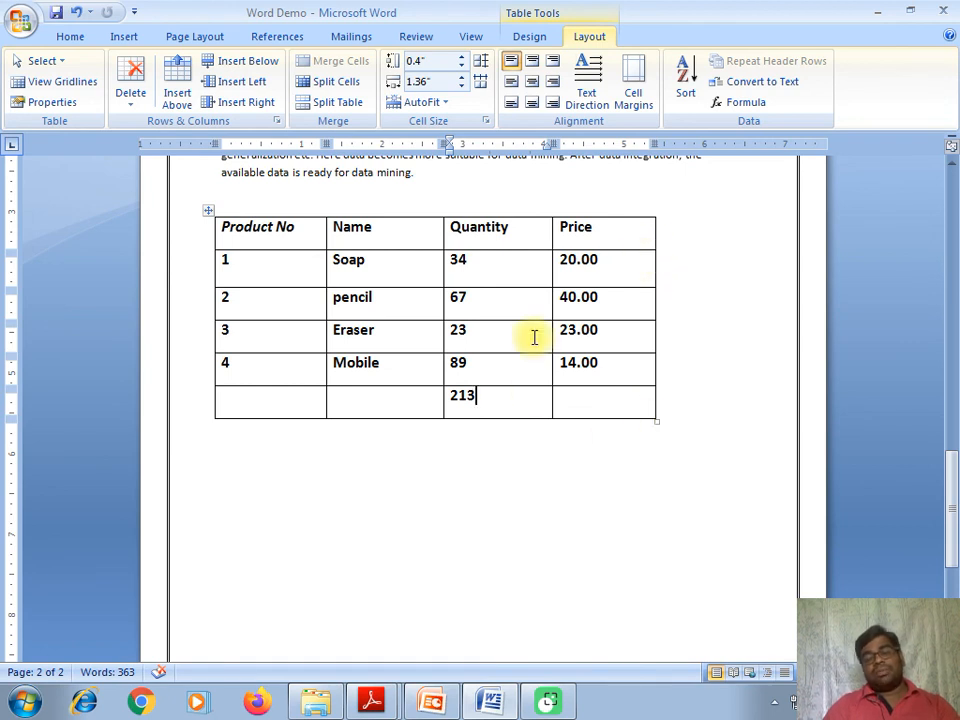
pyautogui.click(608, 405)
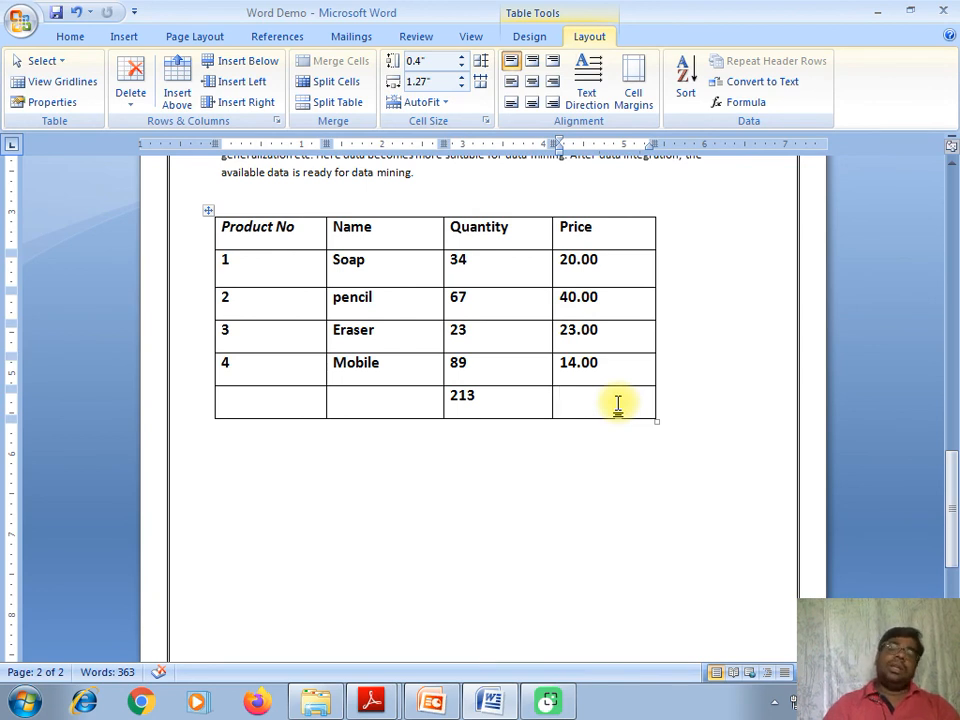
# - Try an AVERAGE formula in the bottom Price cell, then undo the failed result
pyautogui.click(742, 106)
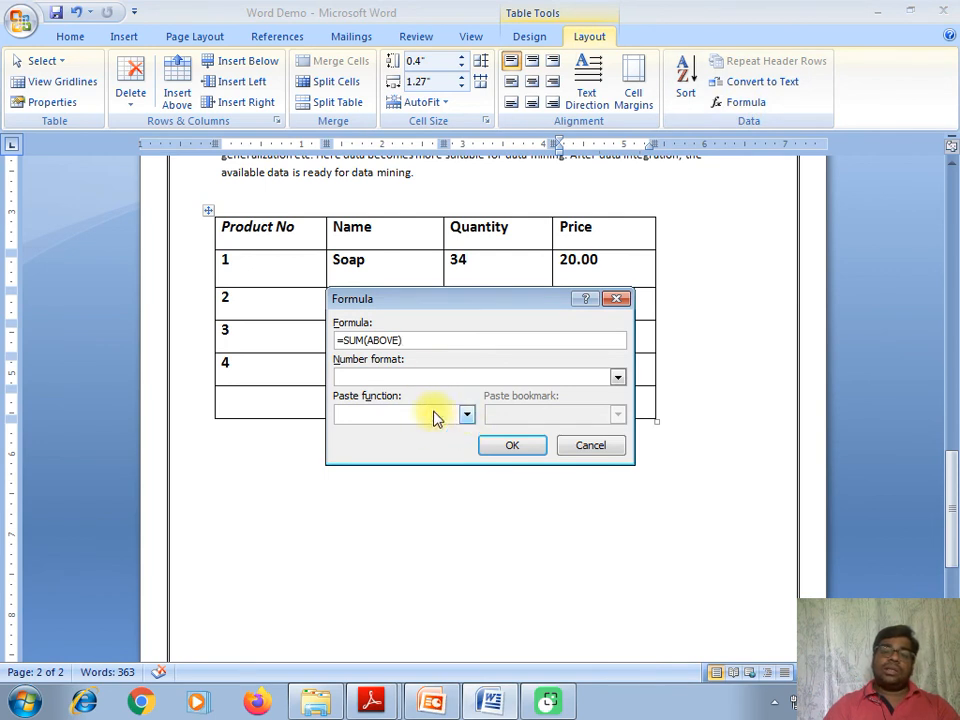
pyautogui.click(466, 414)
pyautogui.moveTo(467, 450); pyautogui.dragTo(465, 476)
pyautogui.click(377, 468)
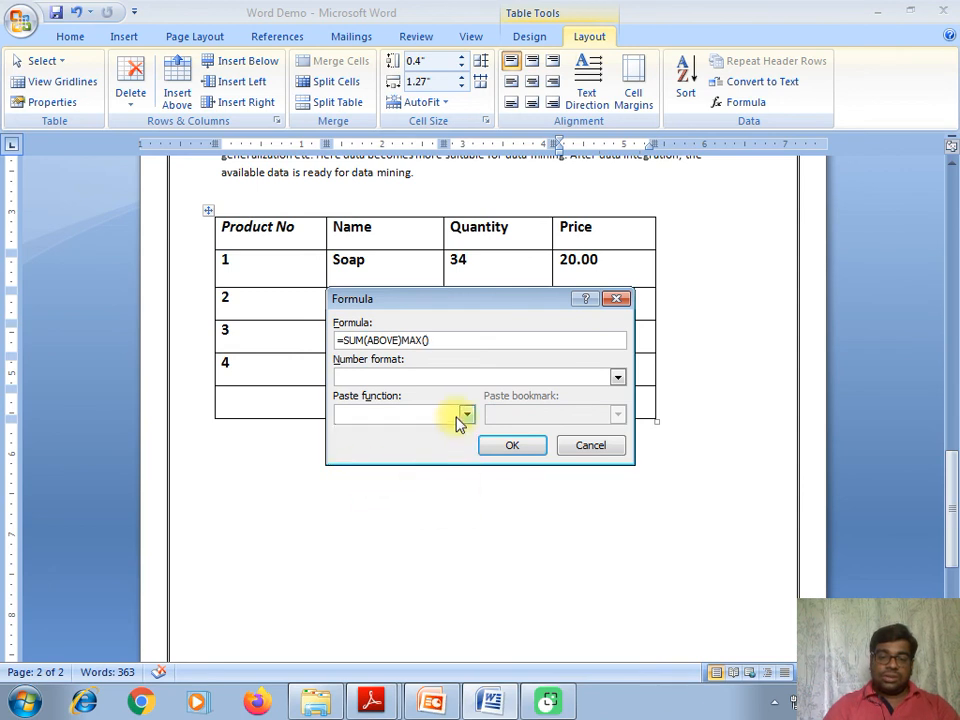
pyautogui.click(486, 338)
pyautogui.press('BackSpace')
pyautogui.press('BackSpace')
pyautogui.press('BackSpace')
pyautogui.press('BackSpace')
pyautogui.press('BackSpace')
pyautogui.press('BackSpace')
pyautogui.press('BackSpace')
pyautogui.press('BackSpace')
pyautogui.press('BackSpace')
pyautogui.press('BackSpace')
pyautogui.press('BackSpace')
pyautogui.press('BackSpace')
pyautogui.press('BackSpace')
pyautogui.press('BackSpace')
pyautogui.press('BackSpace')
pyautogui.press('BackSpace')
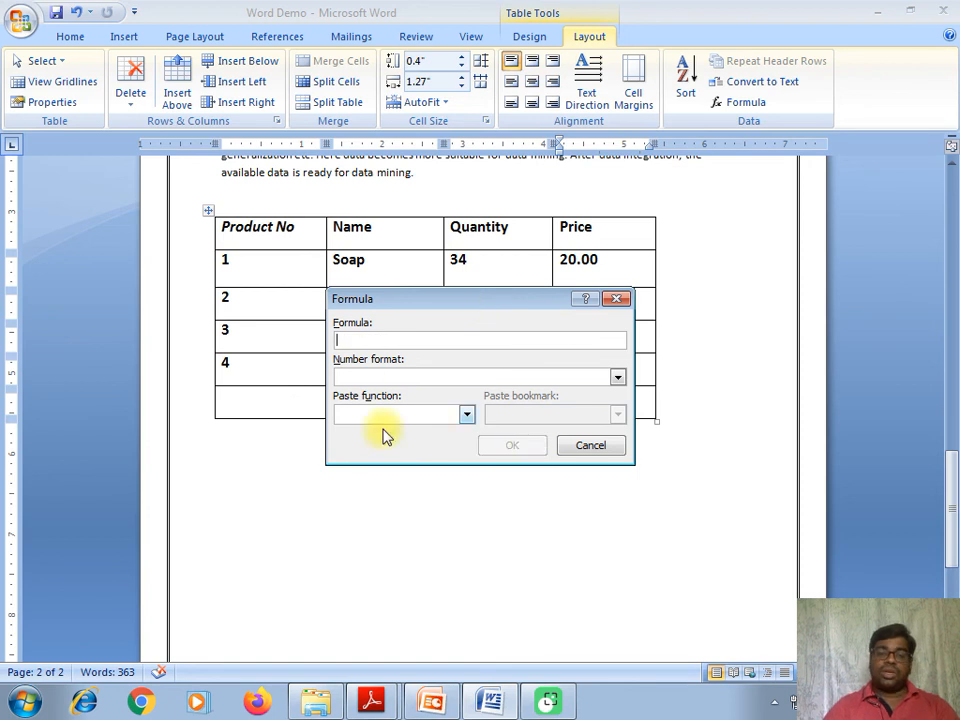
pyautogui.click(466, 415)
pyautogui.scroll(2, 467, 420)
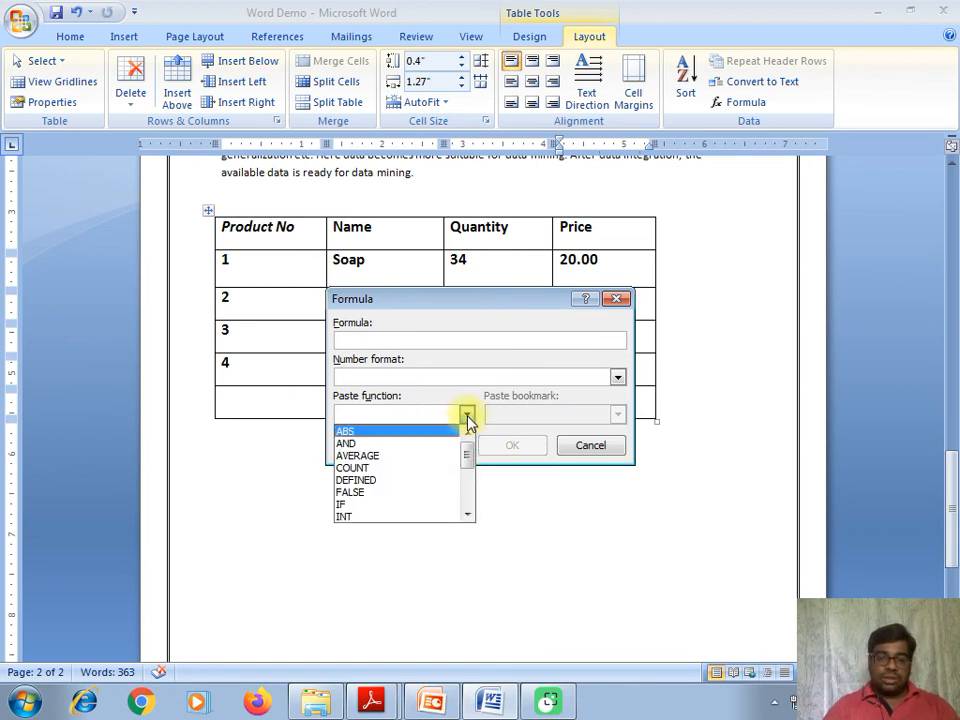
pyautogui.click(405, 460)
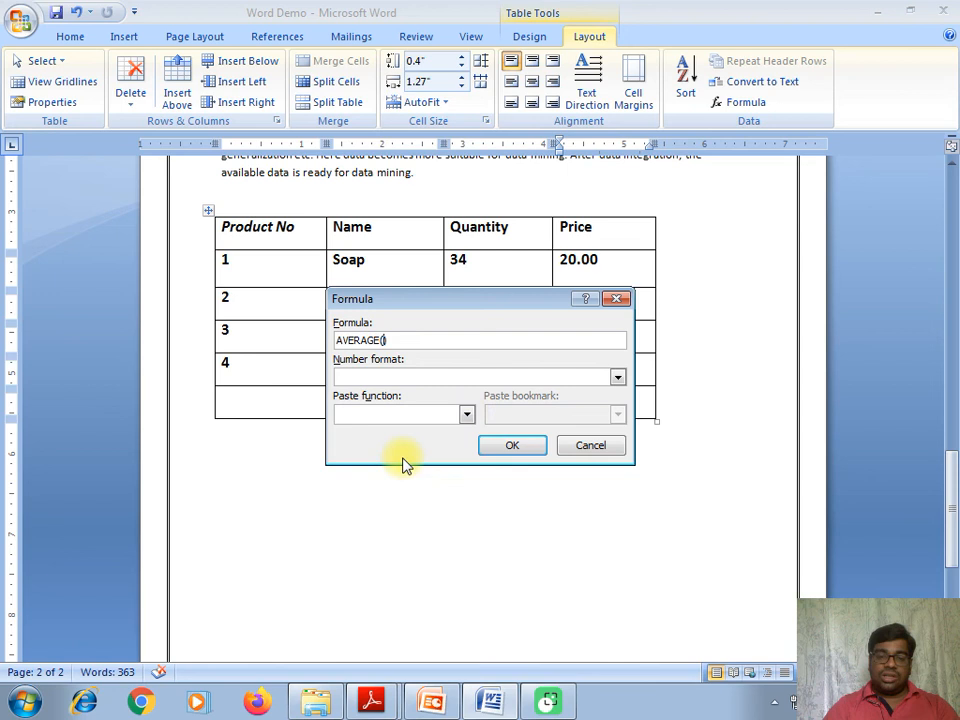
pyautogui.click(384, 340)
pyautogui.write('above')
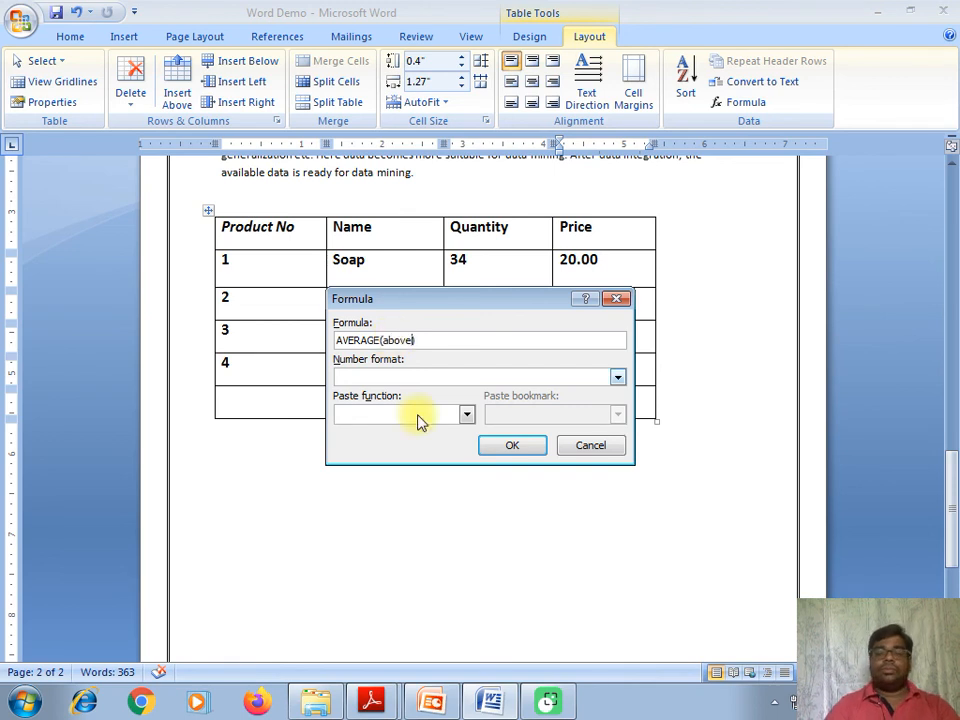
pyautogui.click(512, 445)
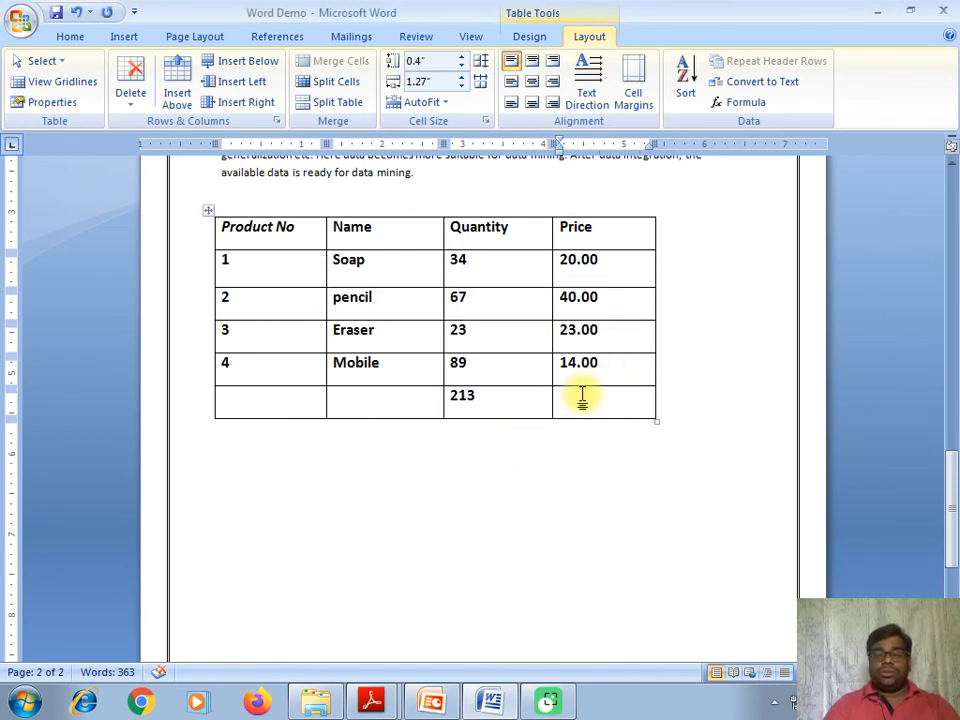
pyautogui.hotkey('ctrl', 'z')
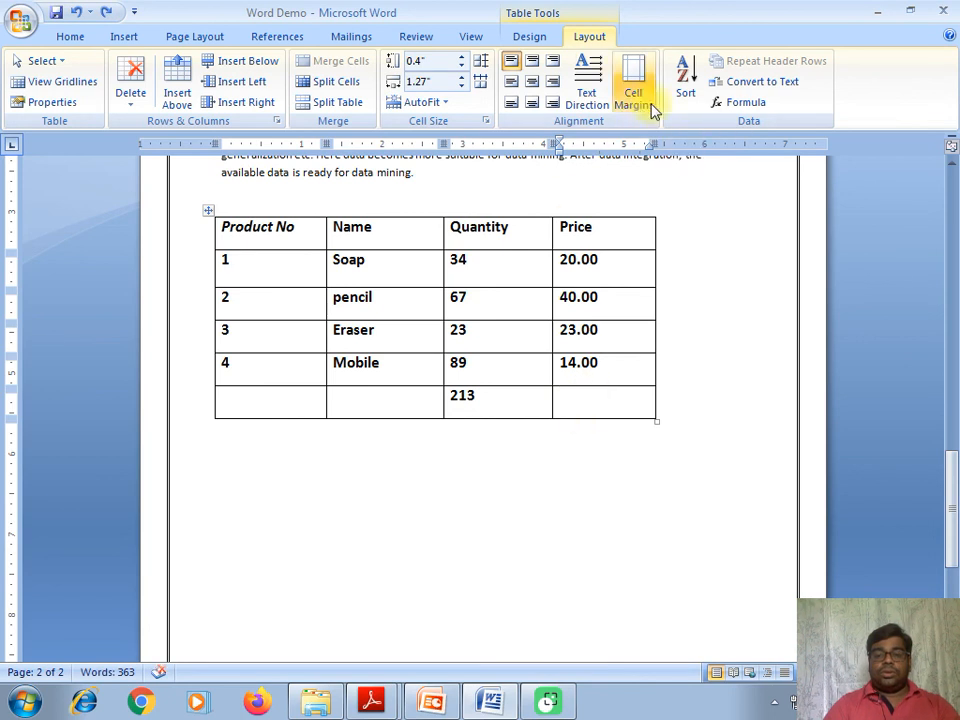
# - Insert =AVERAGE(ABOVE) in the bottom Price cell, showing 24.25
pyautogui.click(742, 104)
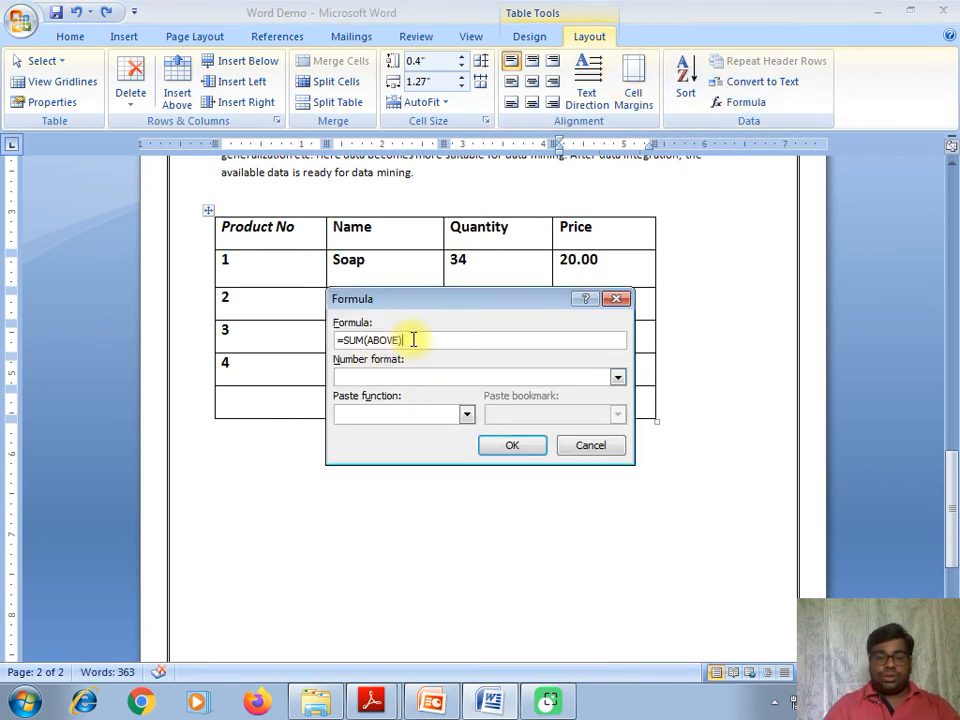
pyautogui.click(366, 340)
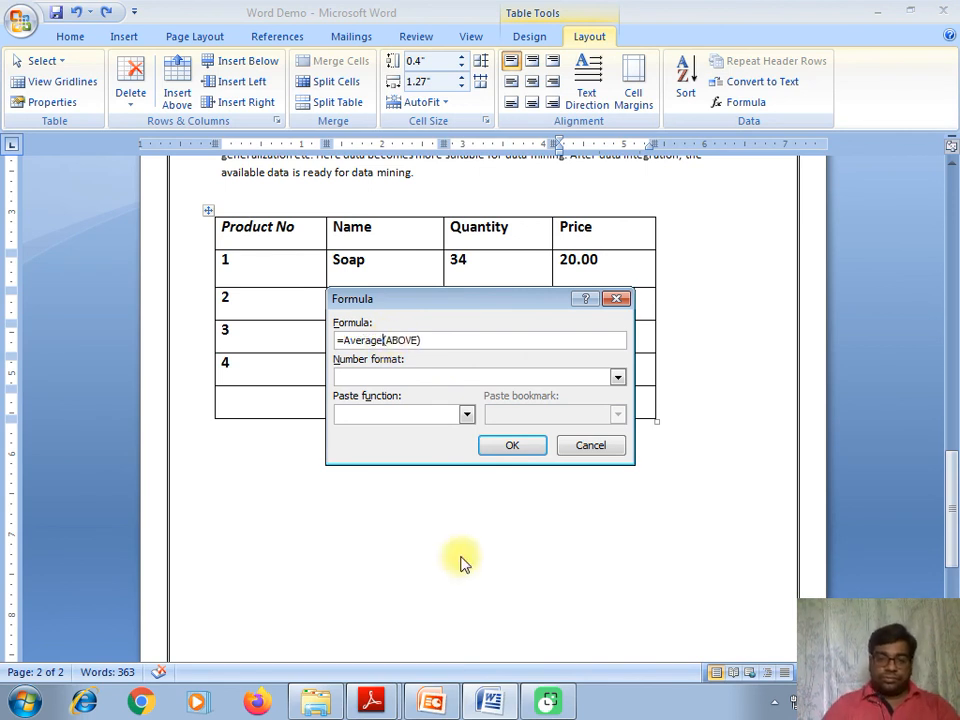
pyautogui.click(517, 446)
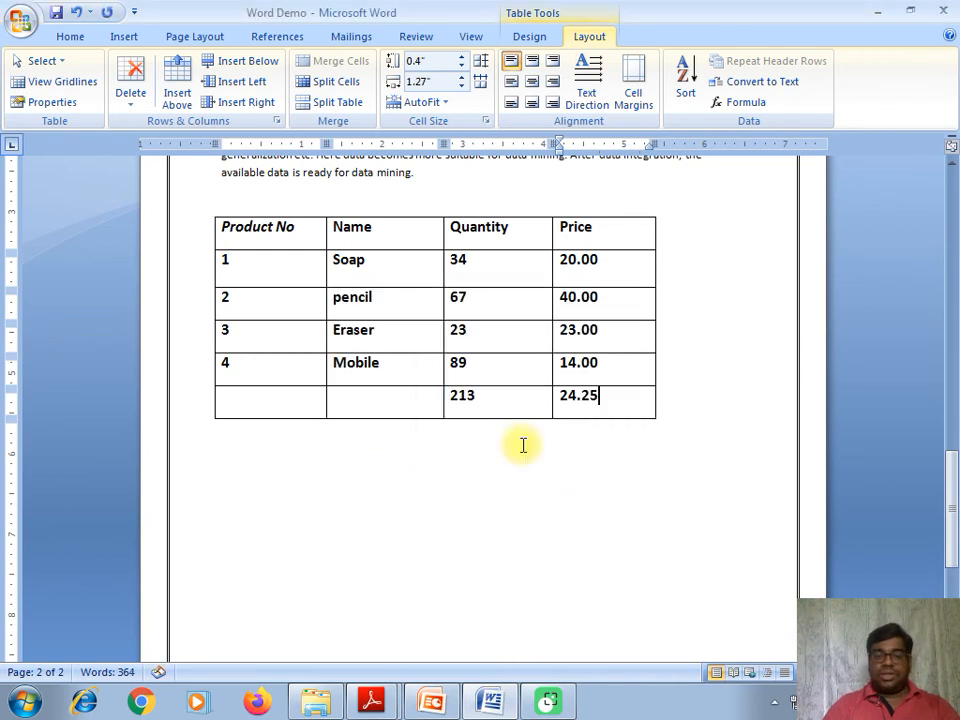
pyautogui.moveTo(560, 396); pyautogui.dragTo(600, 397)
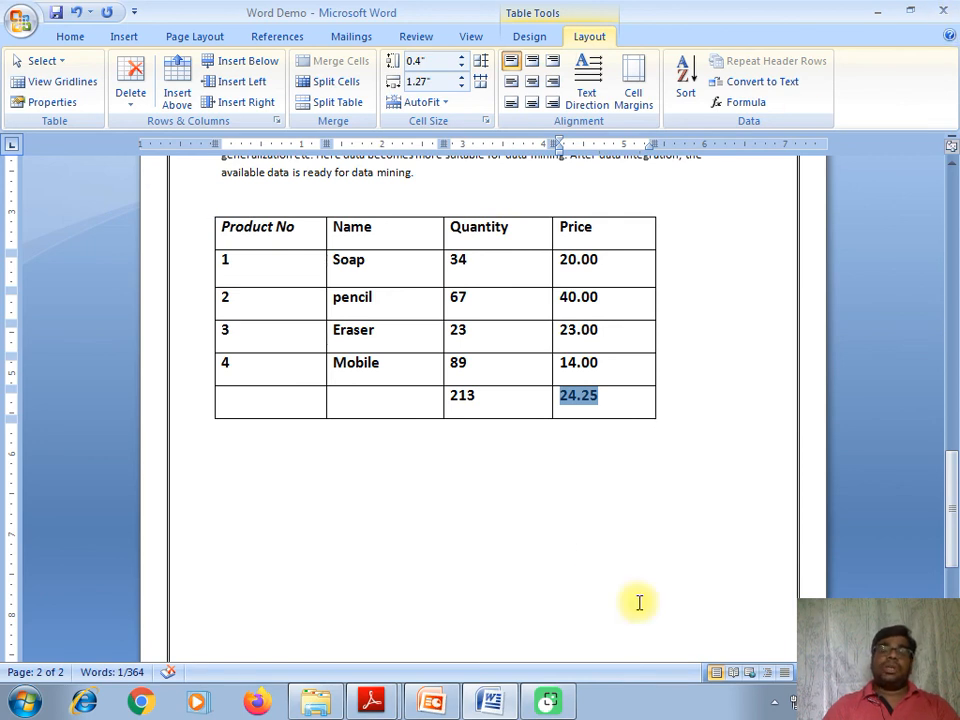
# - Return to the PowerPoint lecture and move to slide 10, Adding Quick Tables
pyautogui.click(428, 700)
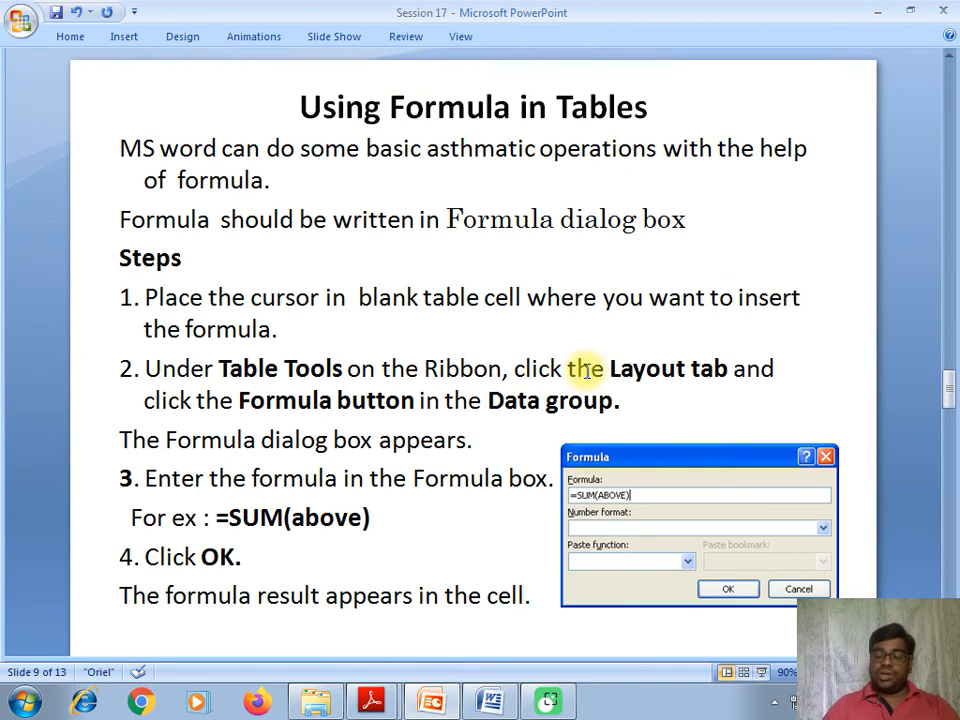
pyautogui.scroll(-3, 585, 370)
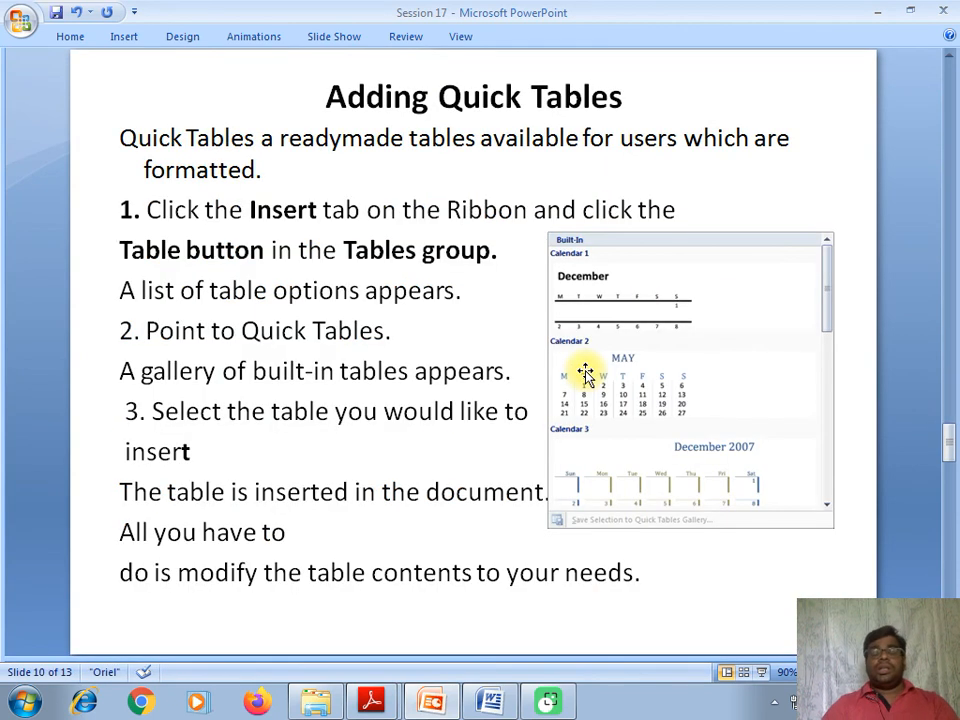
pyautogui.scroll(-3, 585, 373)
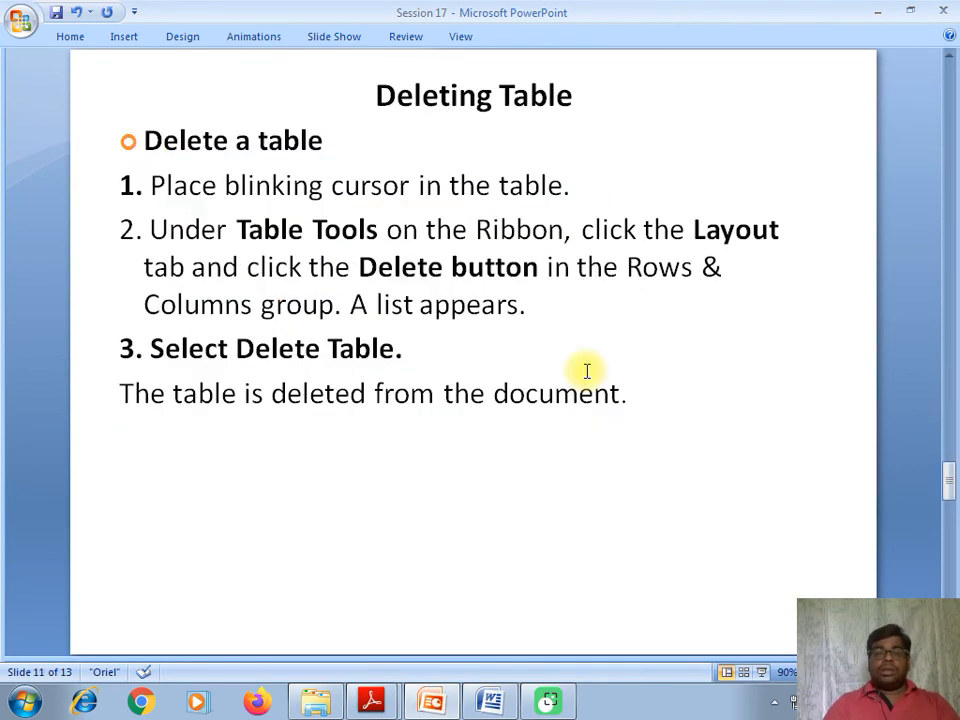
pyautogui.scroll(3, 587, 372)
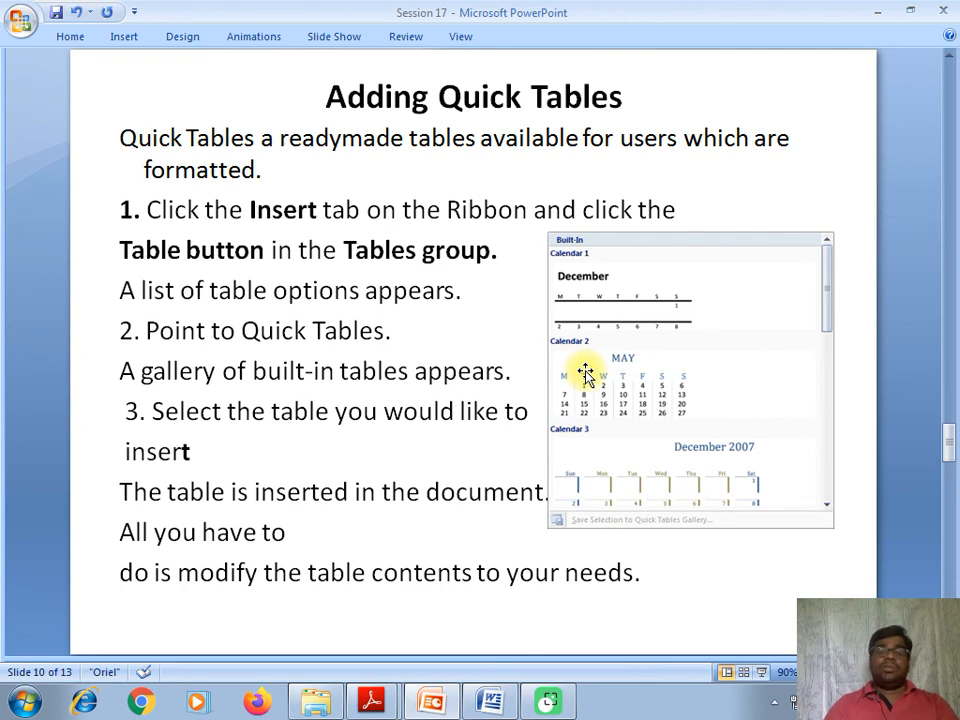